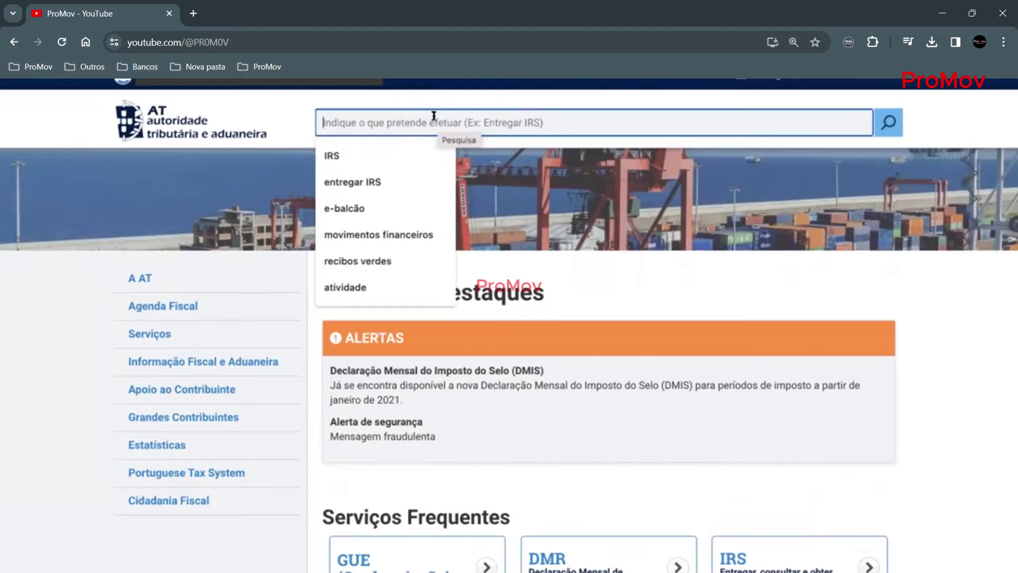
# - Search the portal for IRS and open the main IRS service from the results
pyautogui.write('IRS')
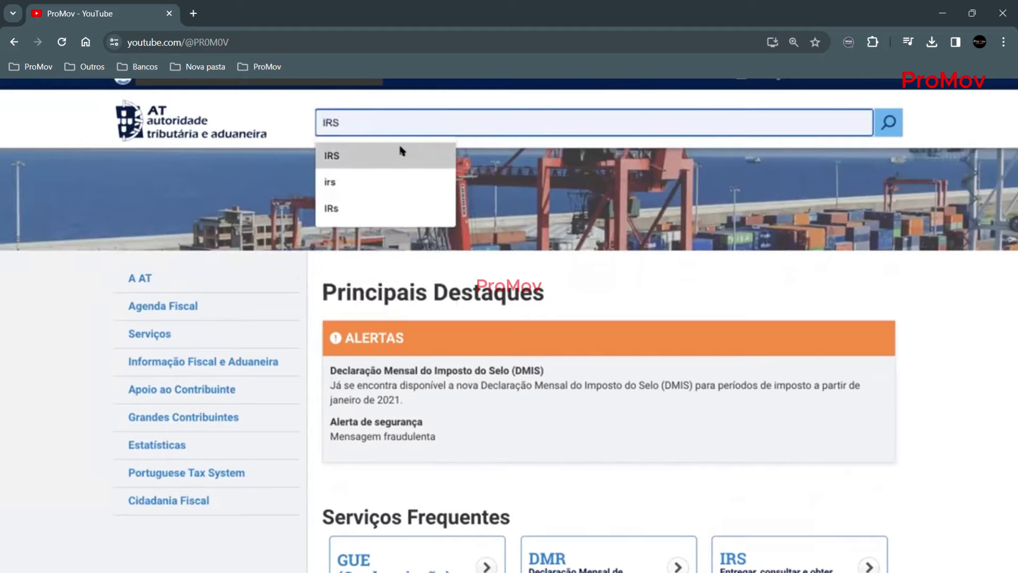
pyautogui.click(399, 154)
pyautogui.click(885, 127)
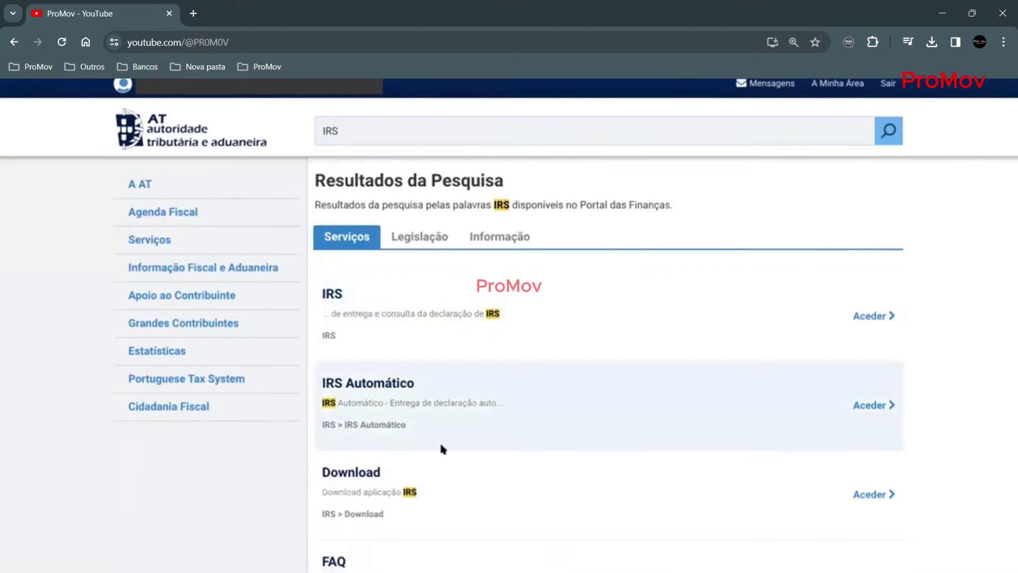
pyautogui.scroll(-1, 443, 450)
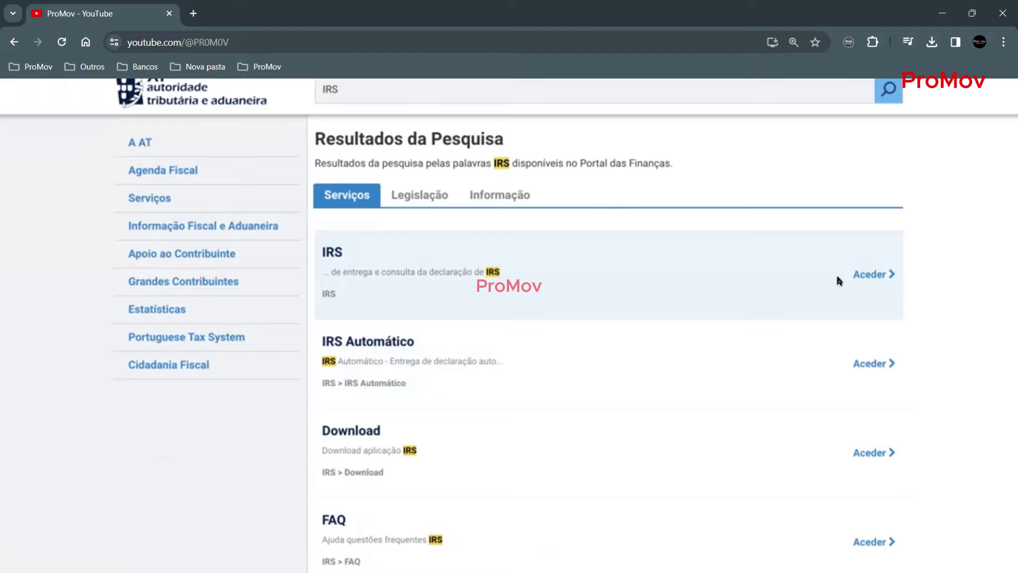
pyautogui.click(870, 275)
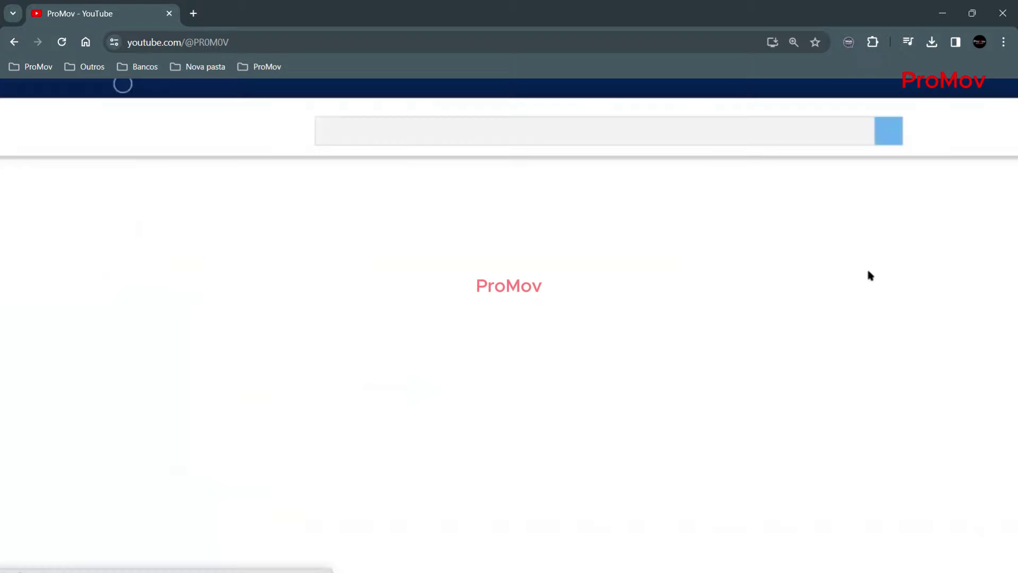
# - Choose to submit an IRS declaration, filling it in online for the year 2020
pyautogui.scroll(-1, 476, 265)
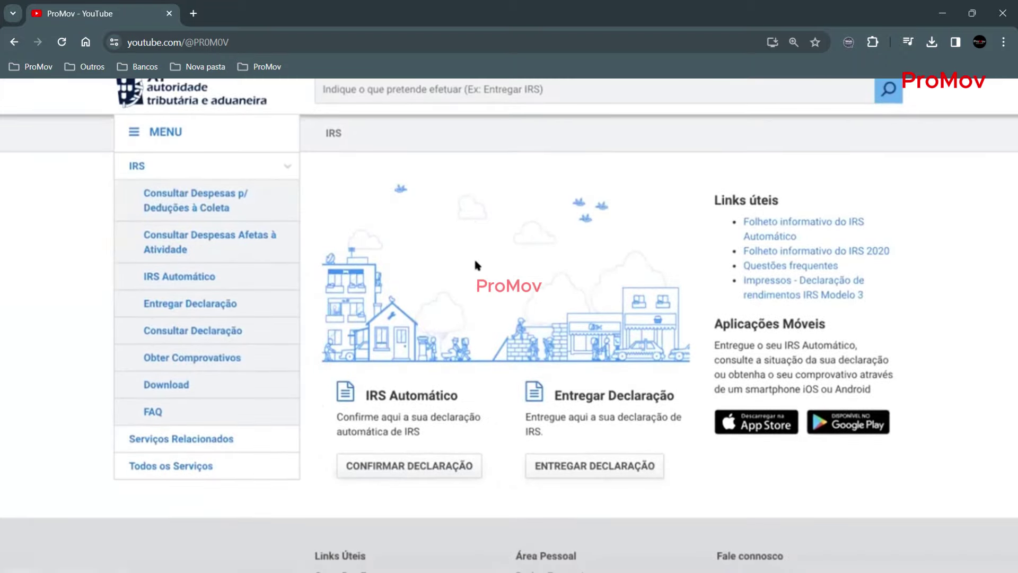
pyautogui.click(577, 467)
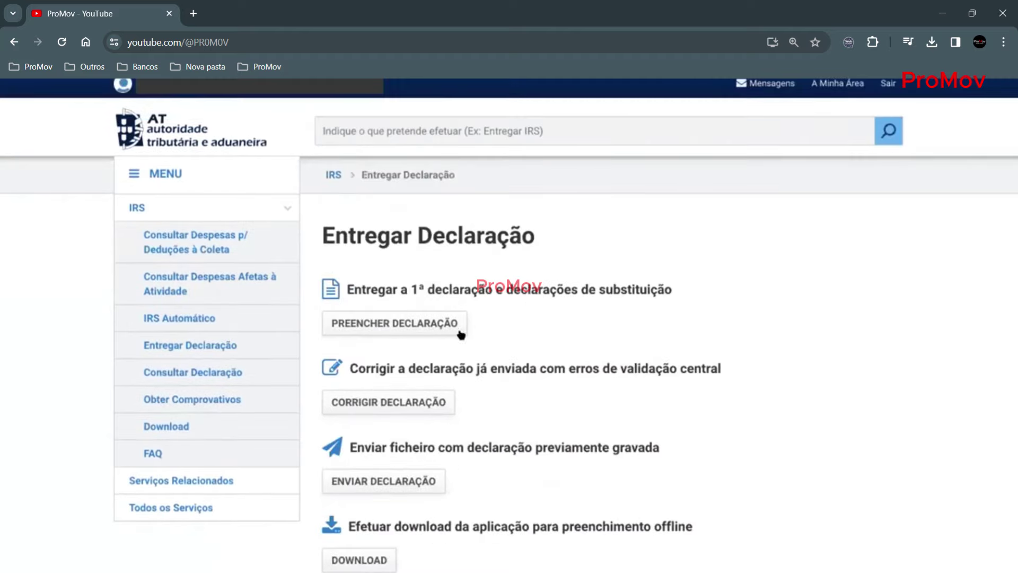
pyautogui.click(380, 323)
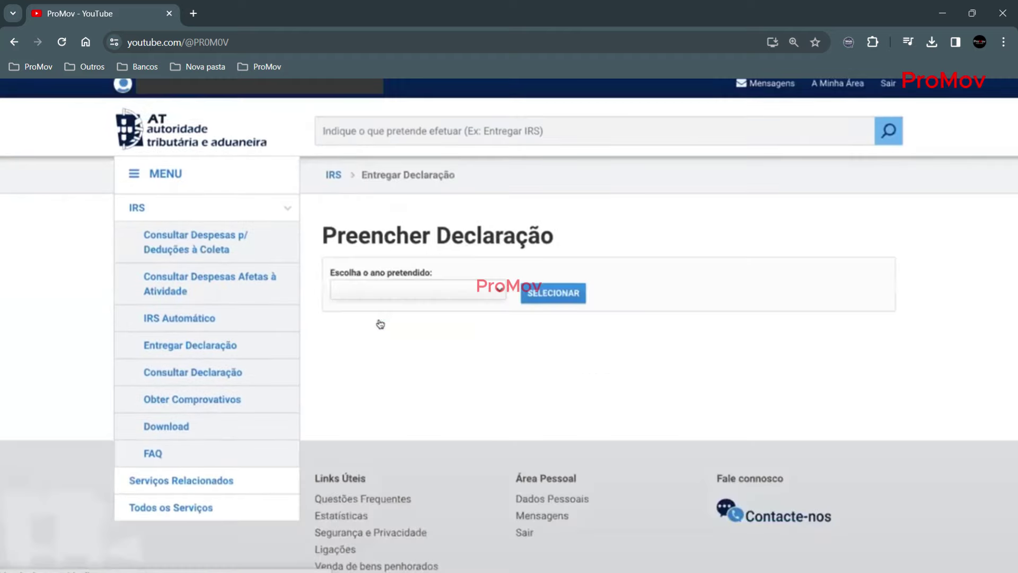
pyautogui.click(490, 290)
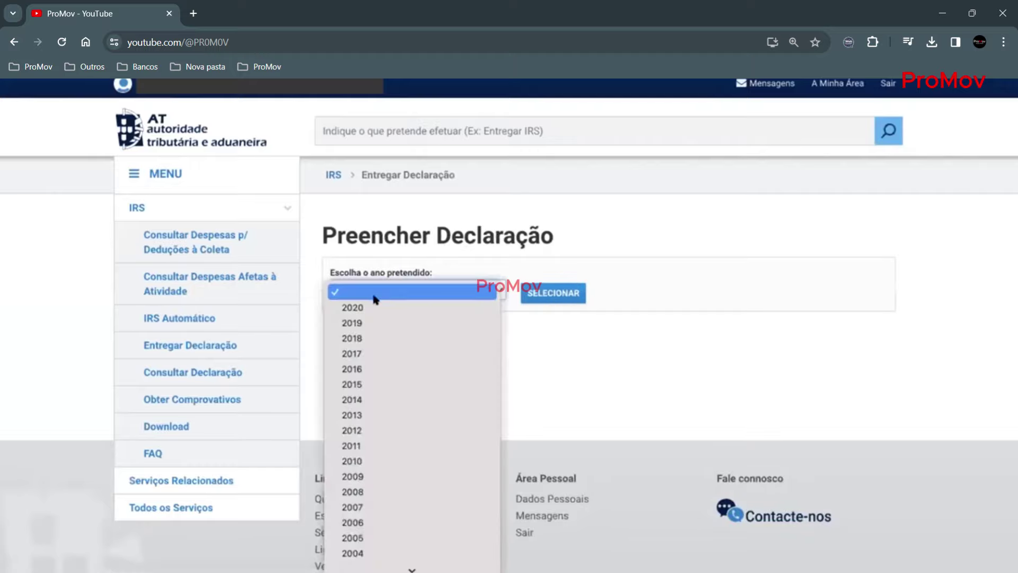
pyautogui.click(362, 308)
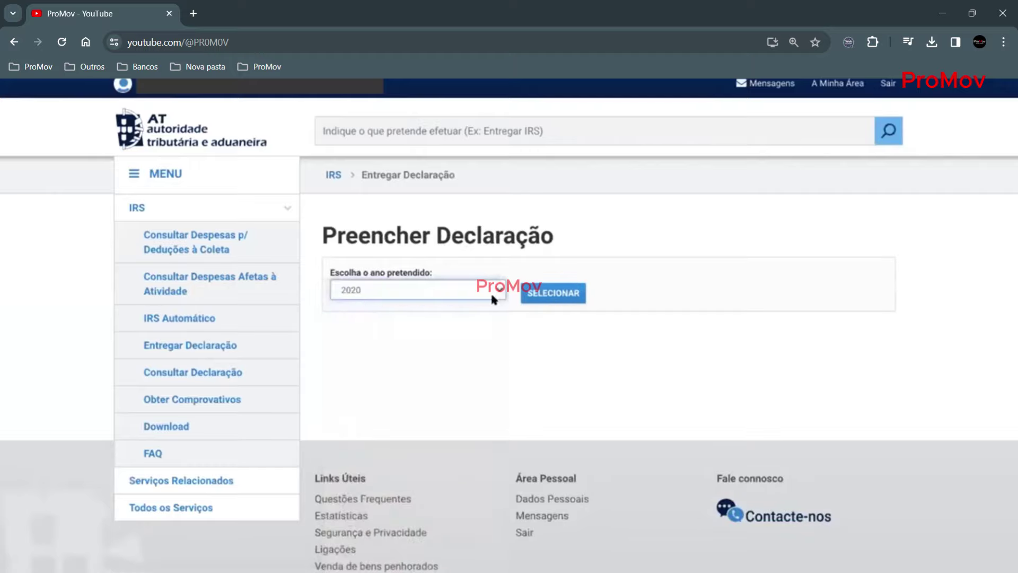
pyautogui.click(546, 293)
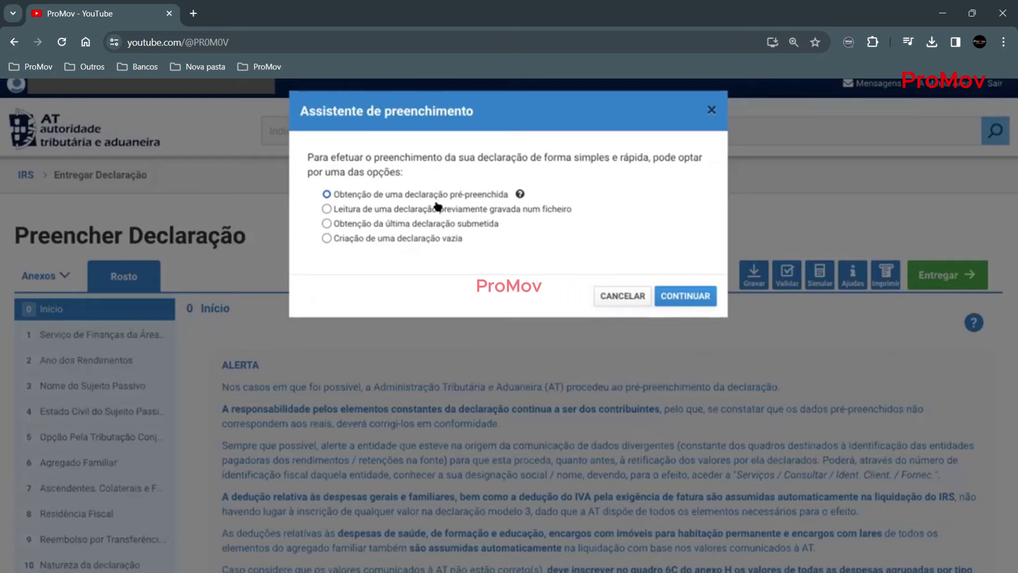
# - Start the 2020 return with 'Criação de uma declaração vazia' instead of a pre-filled one
pyautogui.click(383, 194)
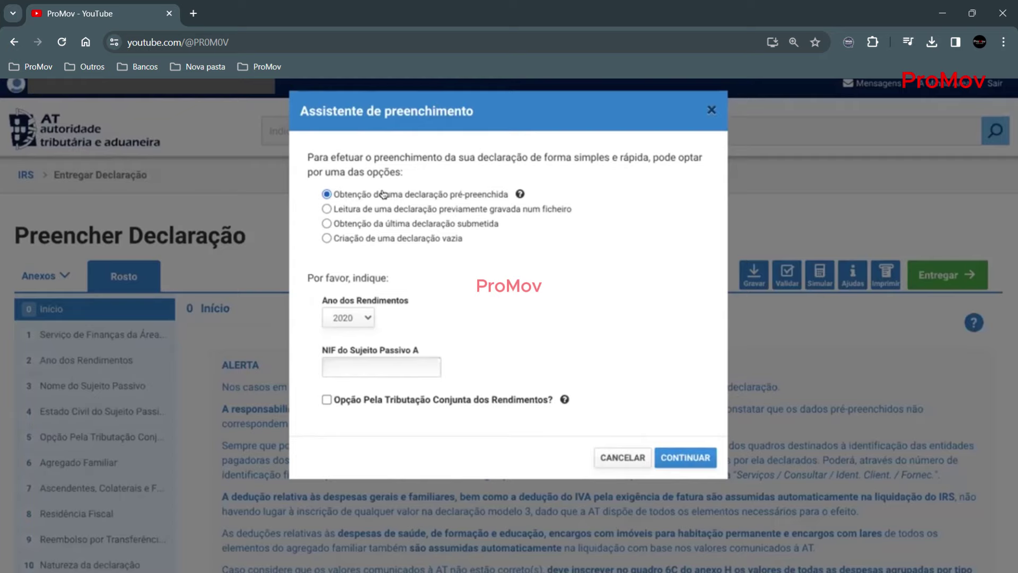
pyautogui.click(372, 358)
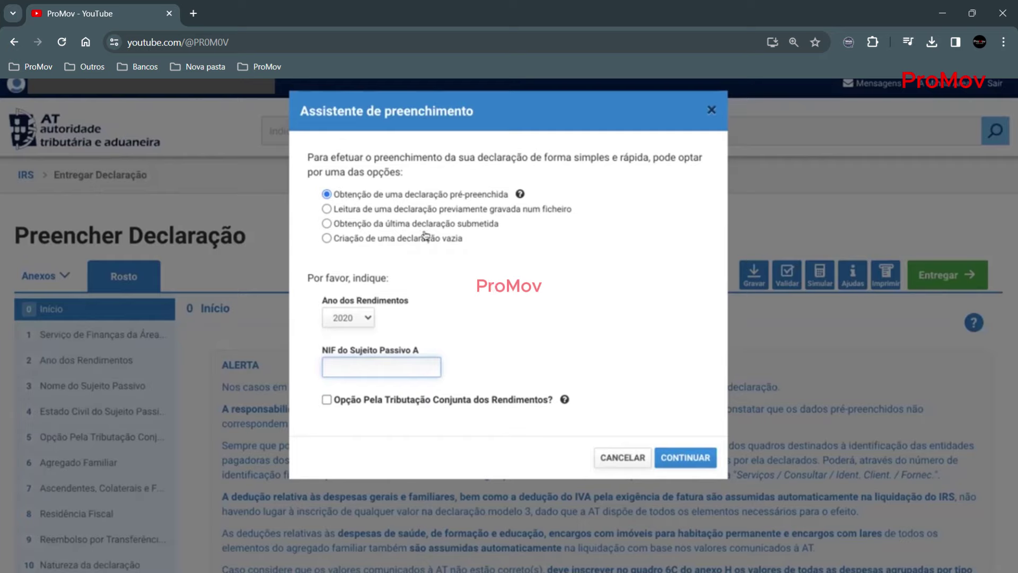
pyautogui.click(402, 197)
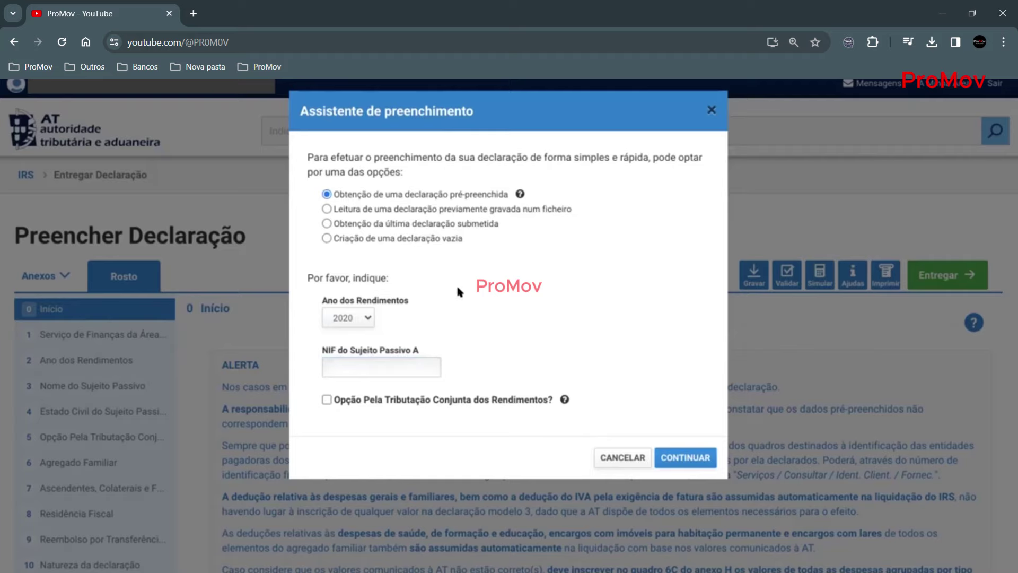
pyautogui.click(381, 235)
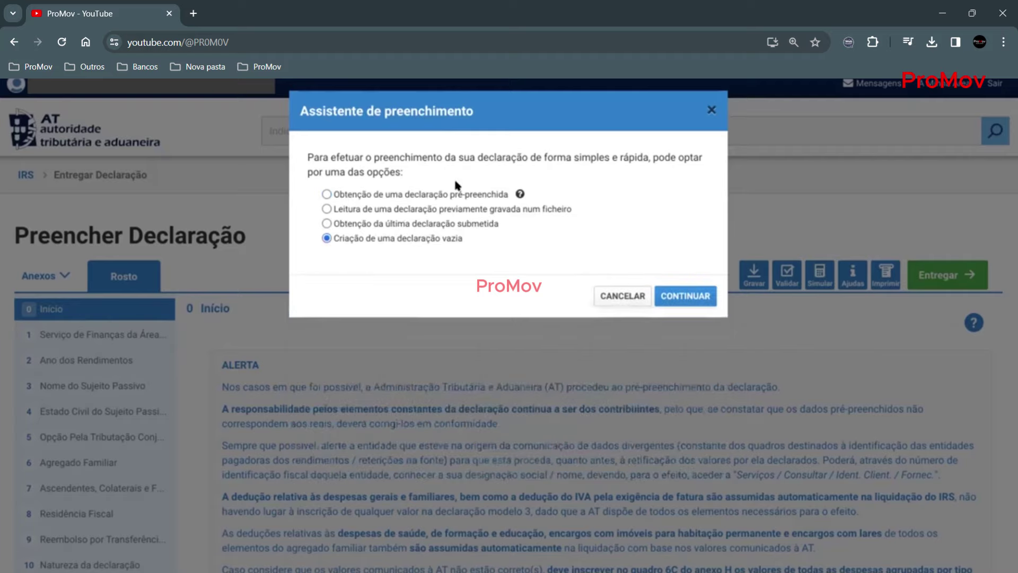
pyautogui.click(675, 298)
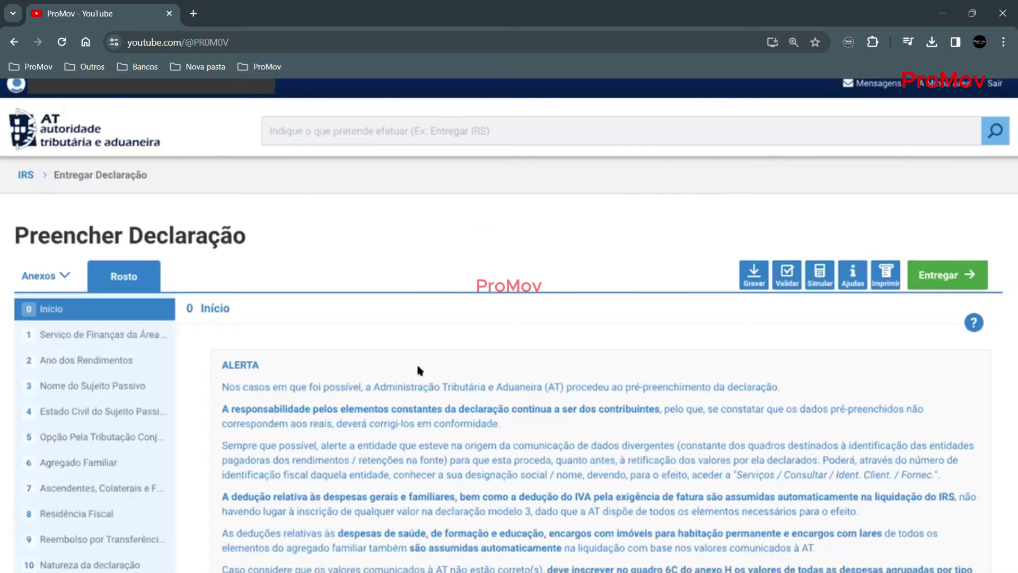
# - Enter 3065 as the Código do Serviço de Finanças in quadro 1 of the Rosto
pyautogui.scroll(-3, 417, 369)
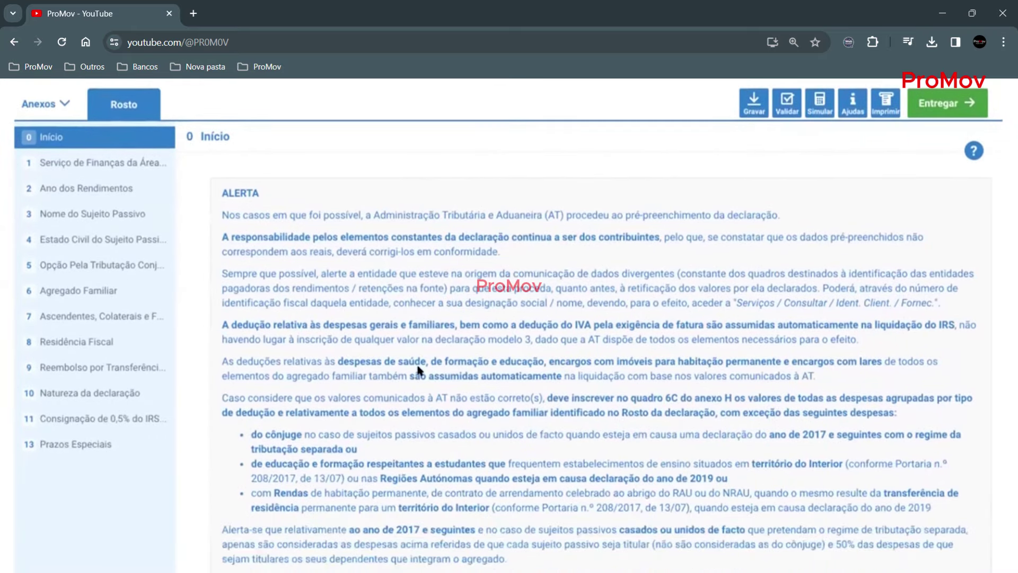
pyautogui.scroll(-6, 418, 367)
pyautogui.scroll(2, 417, 367)
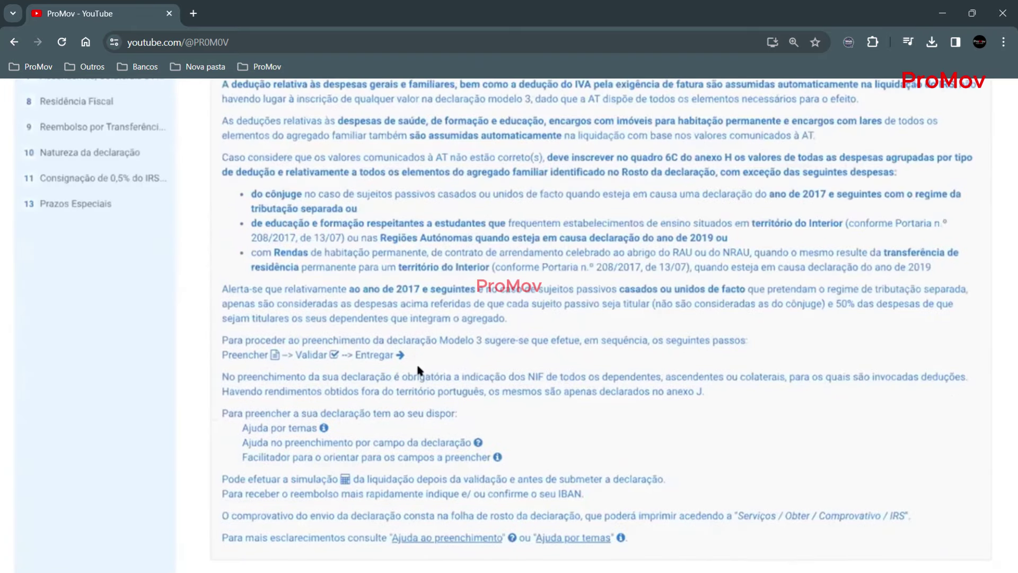
pyautogui.scroll(5, 417, 370)
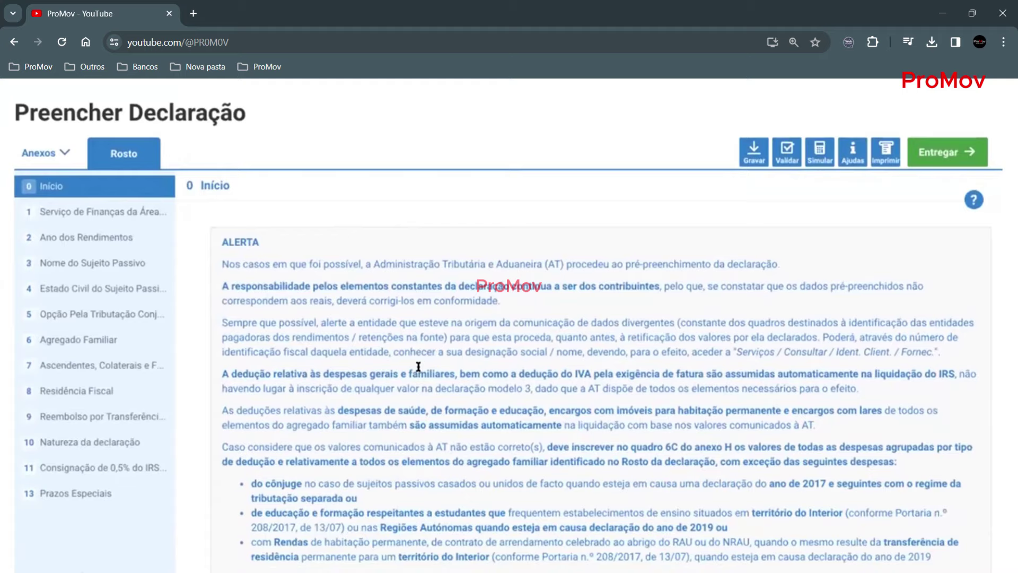
pyautogui.click(111, 212)
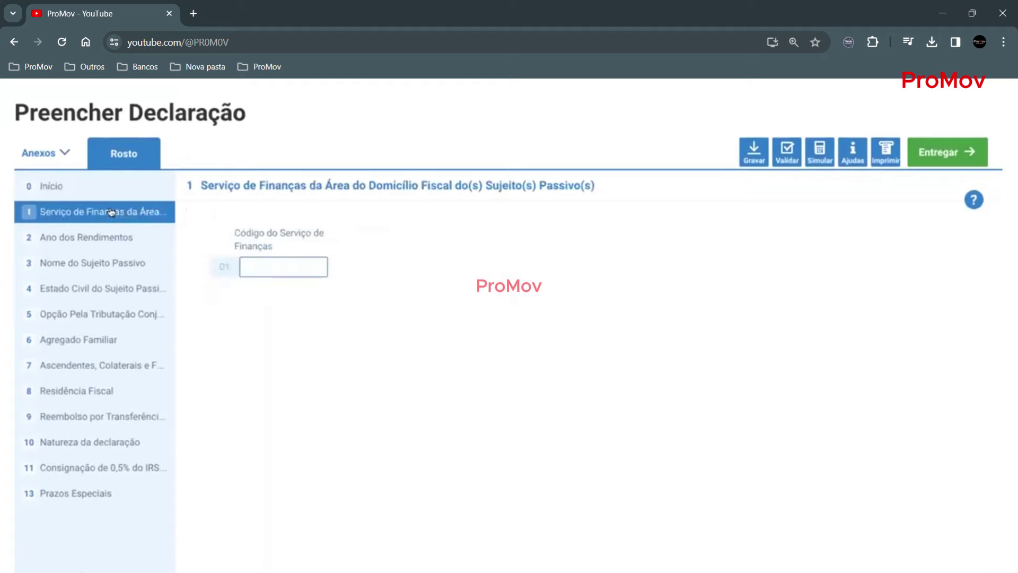
pyautogui.click(269, 265)
pyautogui.write('3065')
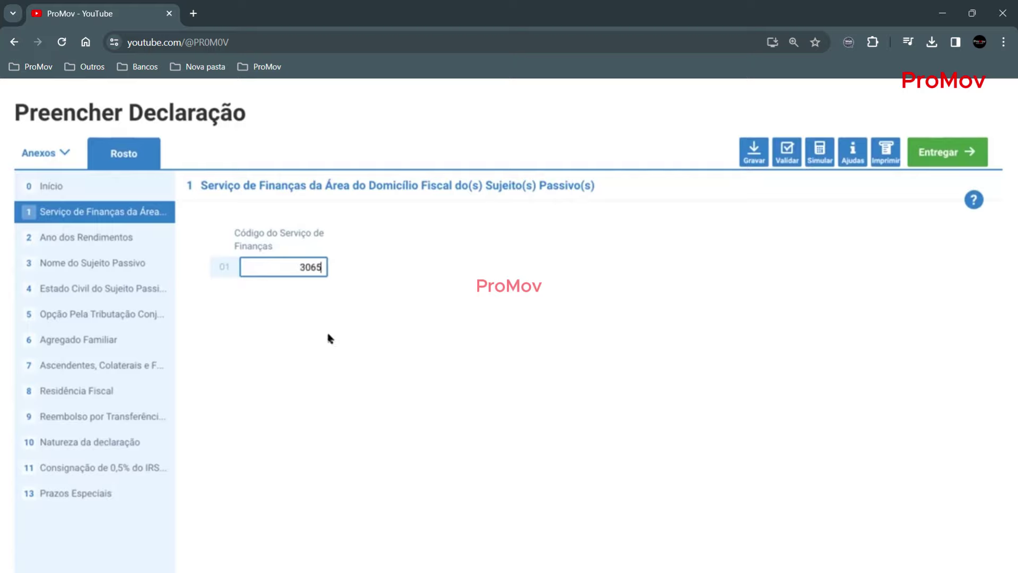
pyautogui.click(327, 337)
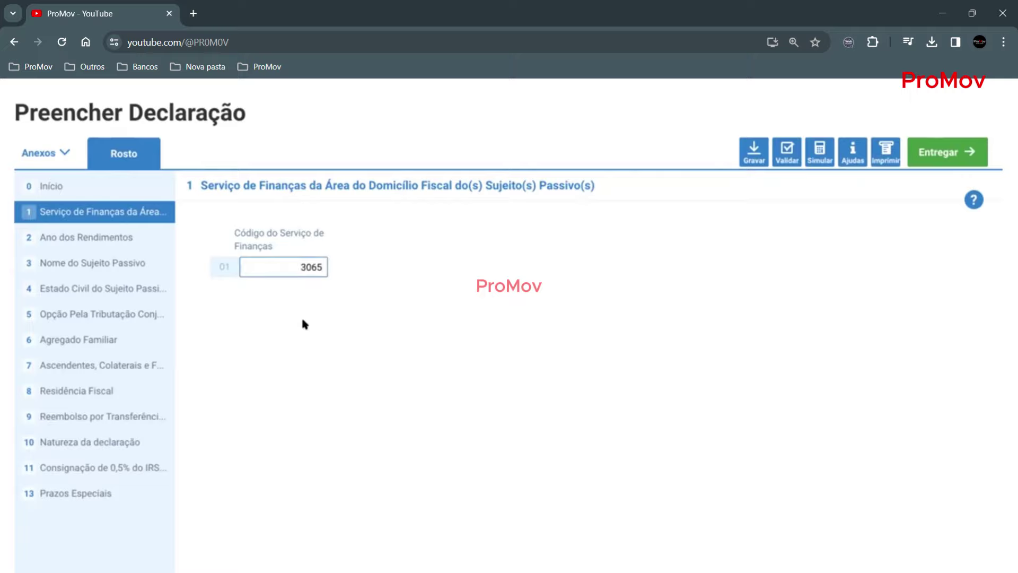
# - Set quadro 2's Ano dos Rendimentos to 2020
pyautogui.click(89, 242)
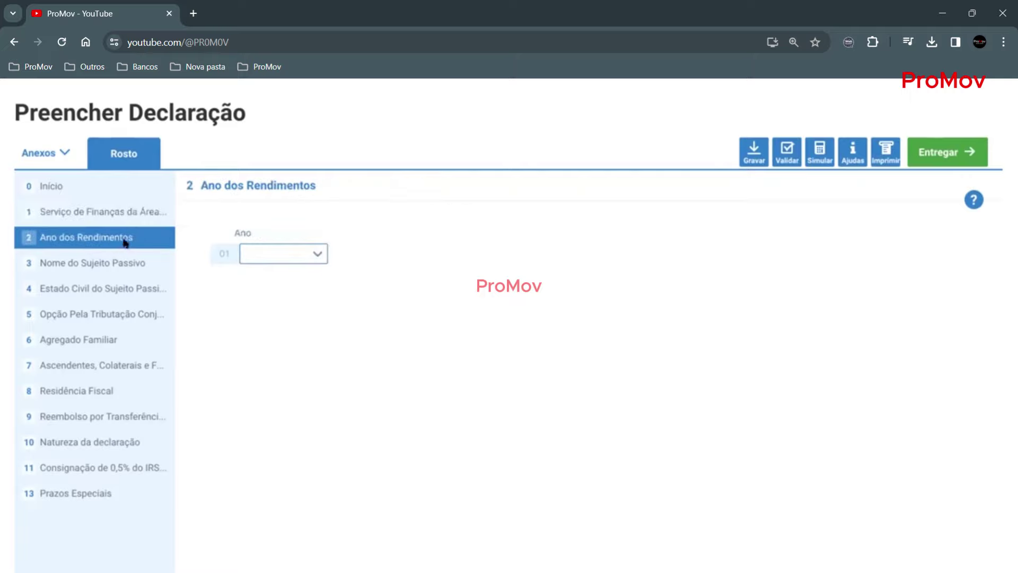
pyautogui.click(311, 258)
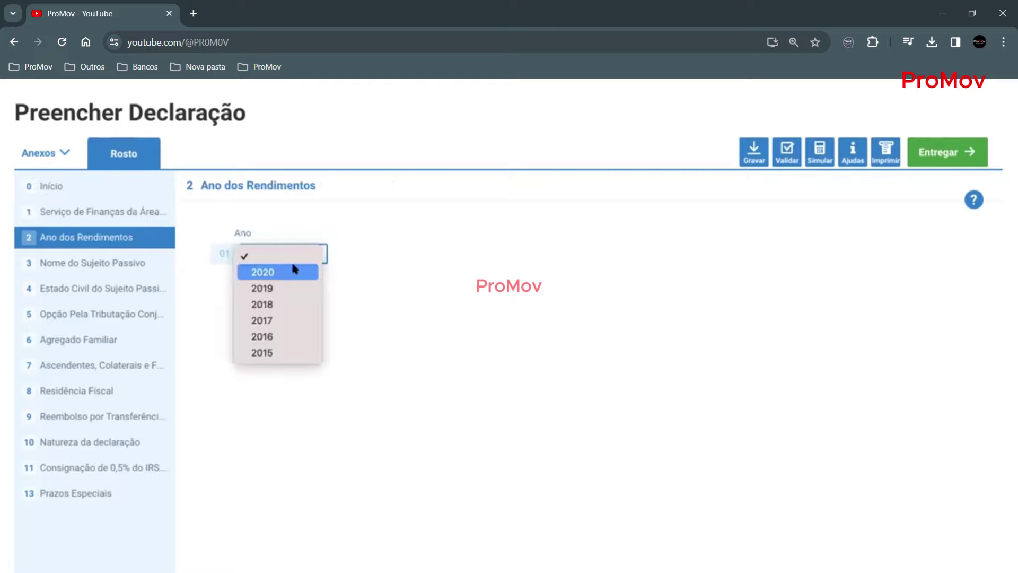
pyautogui.click(292, 270)
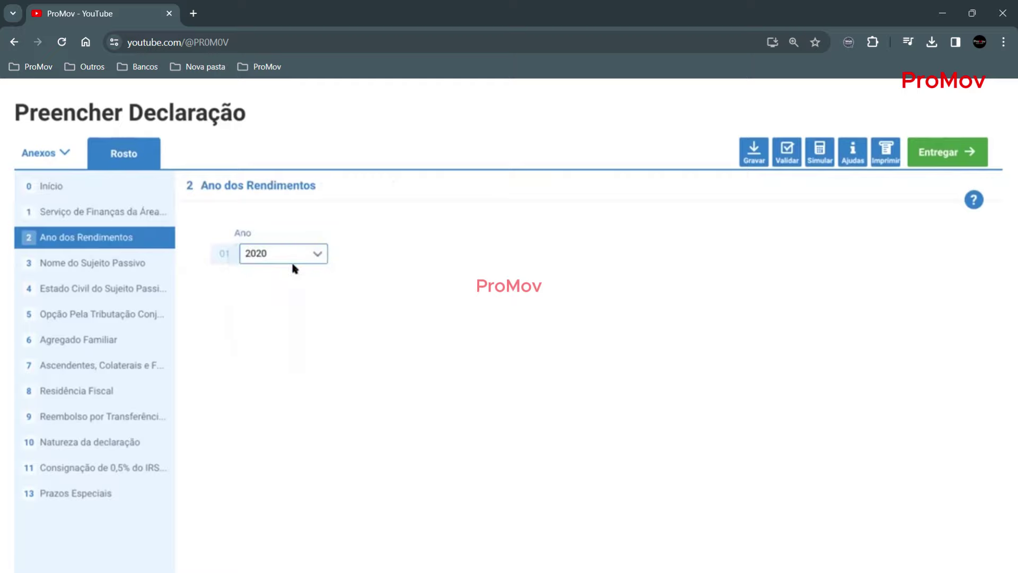
# - Fill in taxpayer A's NIF in quadro 3
pyautogui.click(109, 263)
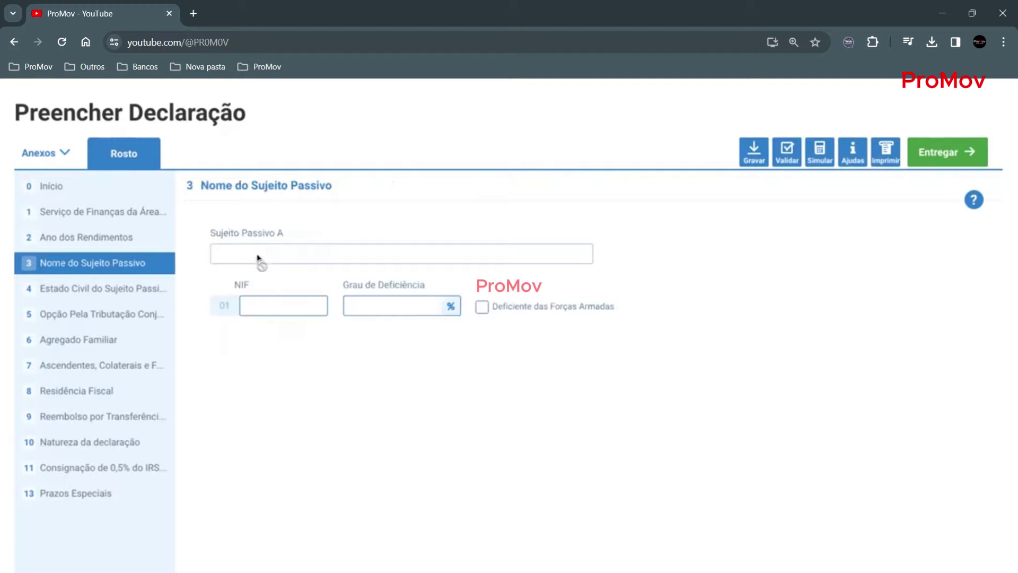
pyautogui.click(267, 300)
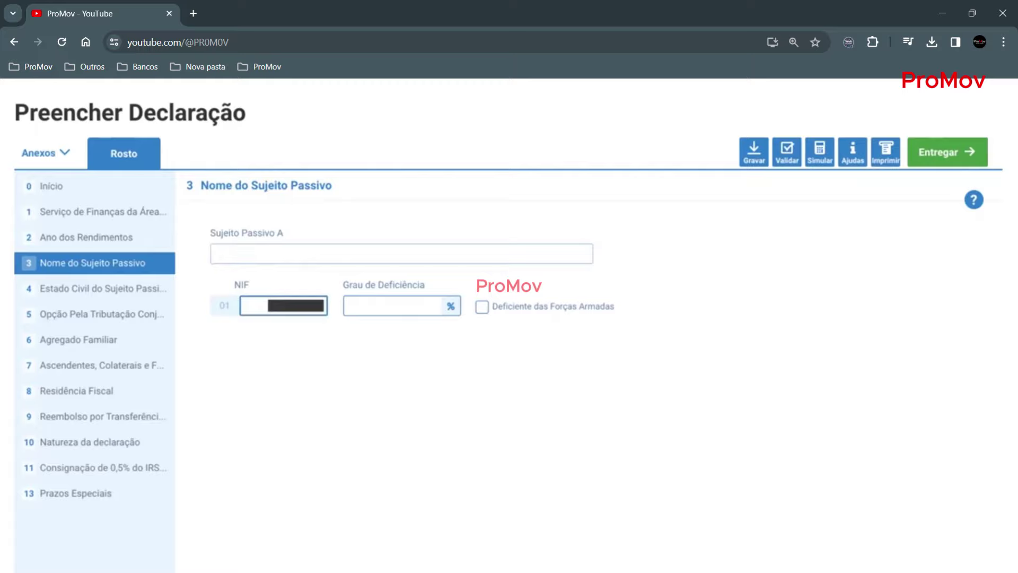
pyautogui.click(276, 369)
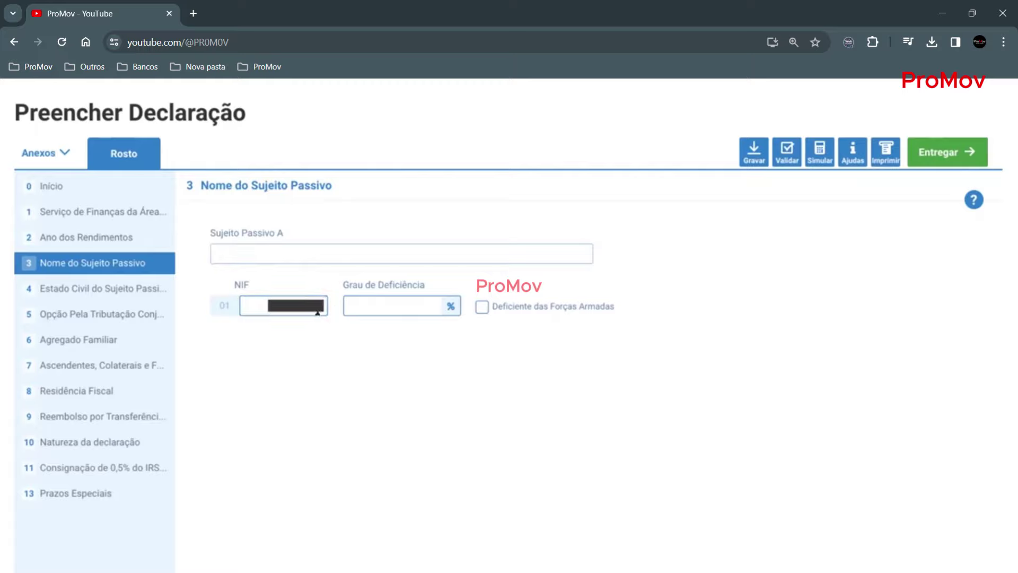
pyautogui.click(107, 290)
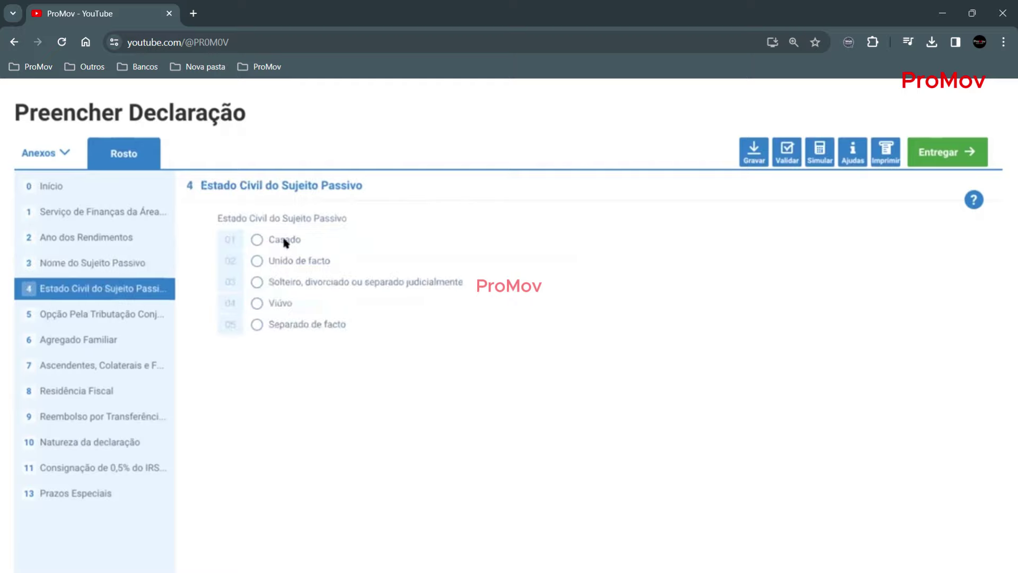
# - Set quadro 4 to 'Solteiro, divorciado ou separado judicialmente' and review quadro 5's joint-taxation option
pyautogui.click(285, 282)
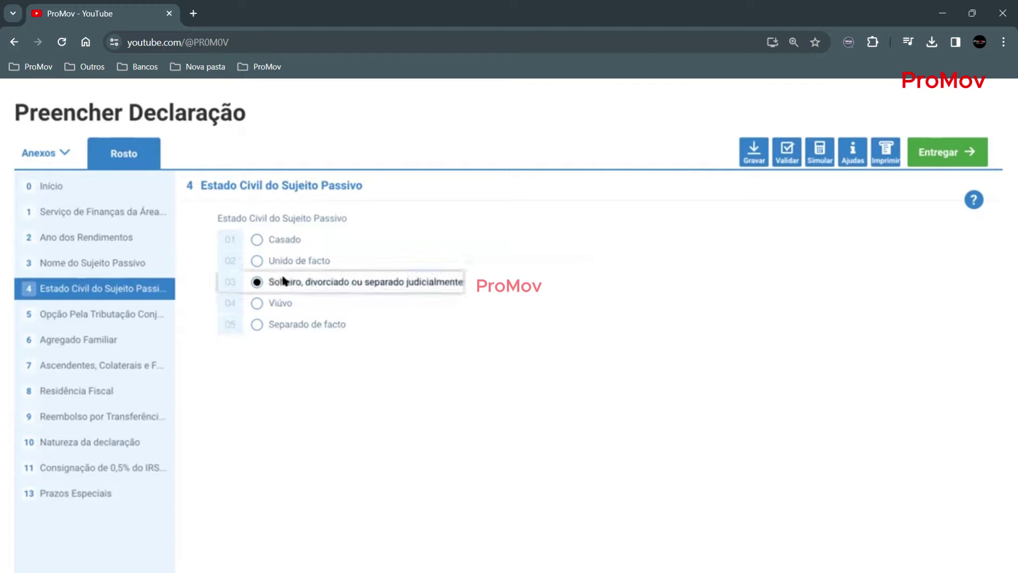
pyautogui.click(85, 315)
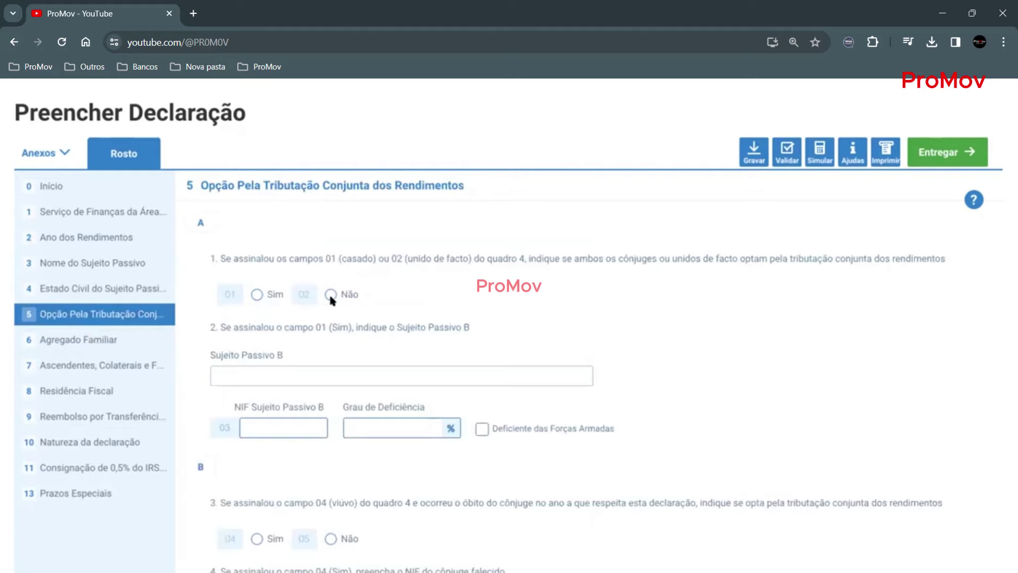
pyautogui.scroll(-1, 429, 310)
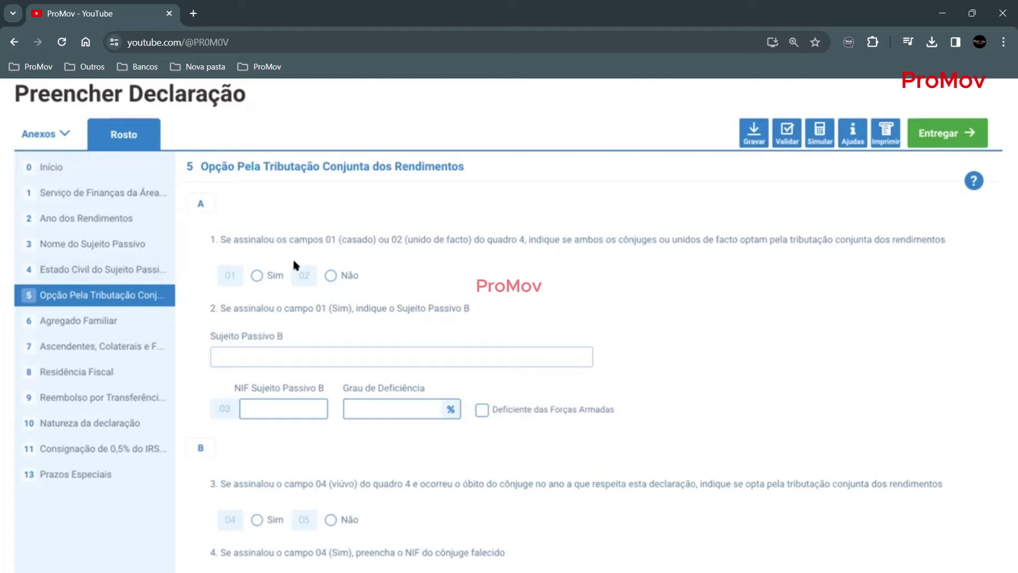
pyautogui.scroll(-2, 332, 275)
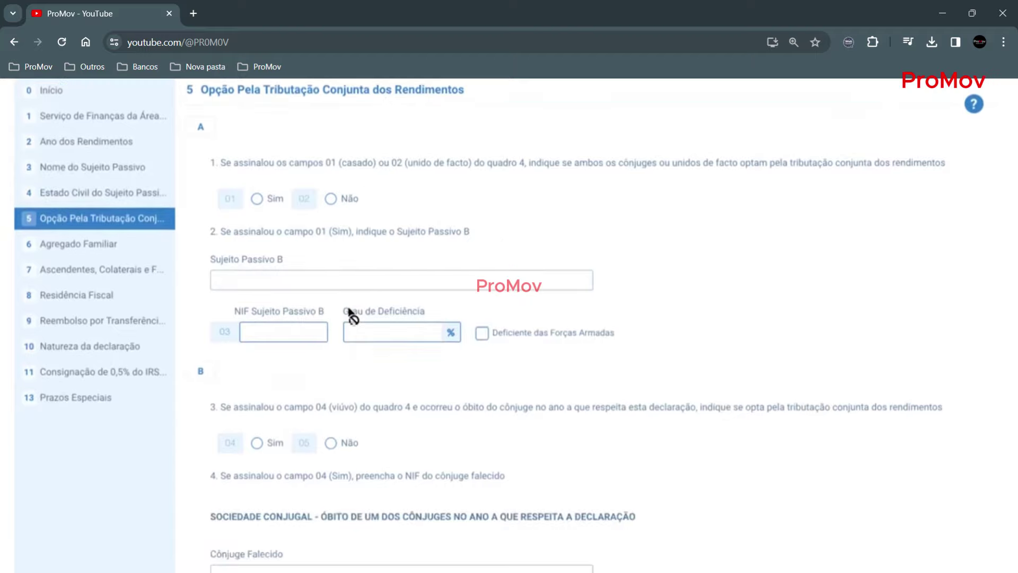
pyautogui.scroll(-9, 350, 316)
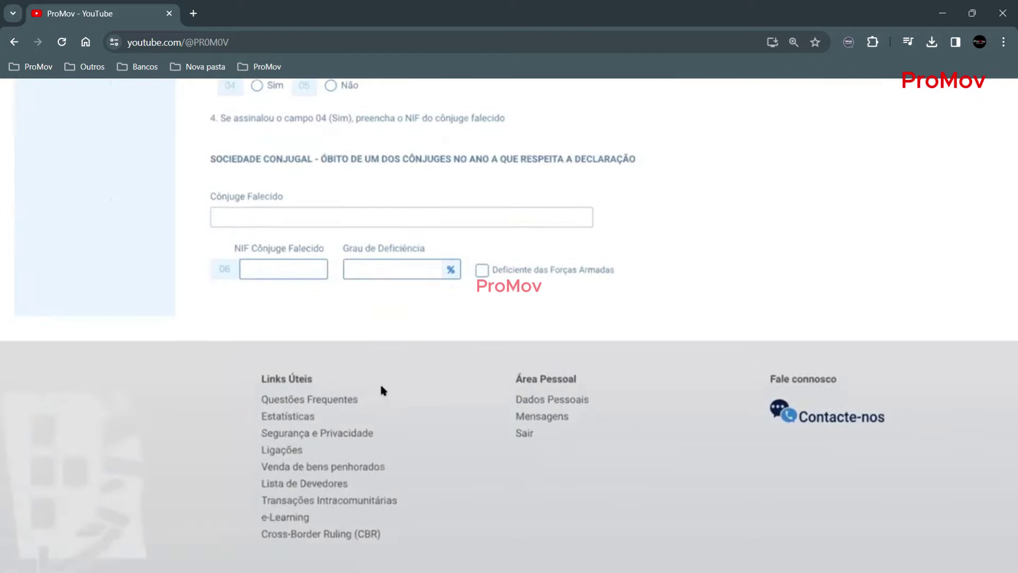
pyautogui.scroll(10, 381, 387)
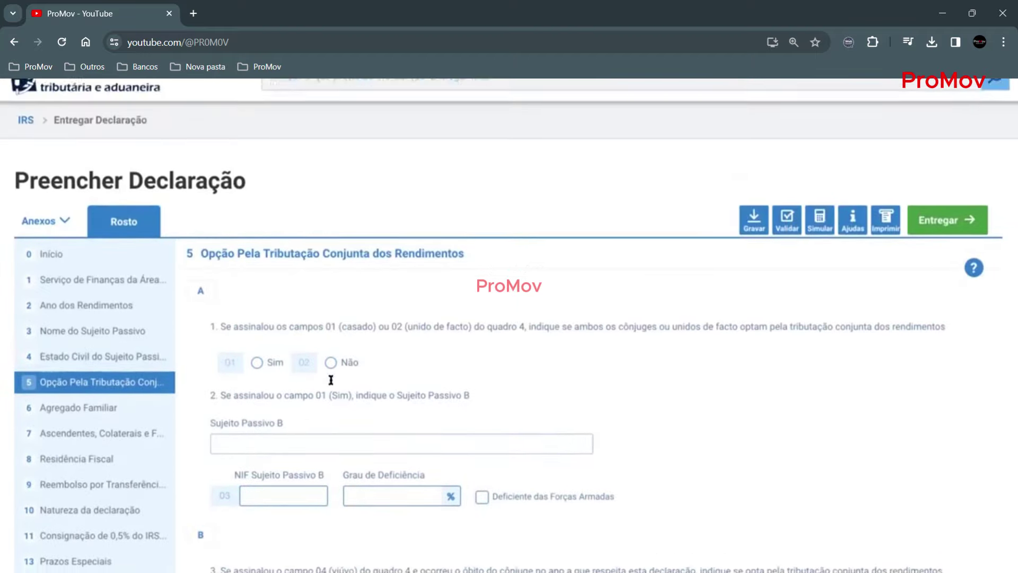
pyautogui.scroll(-2, 331, 380)
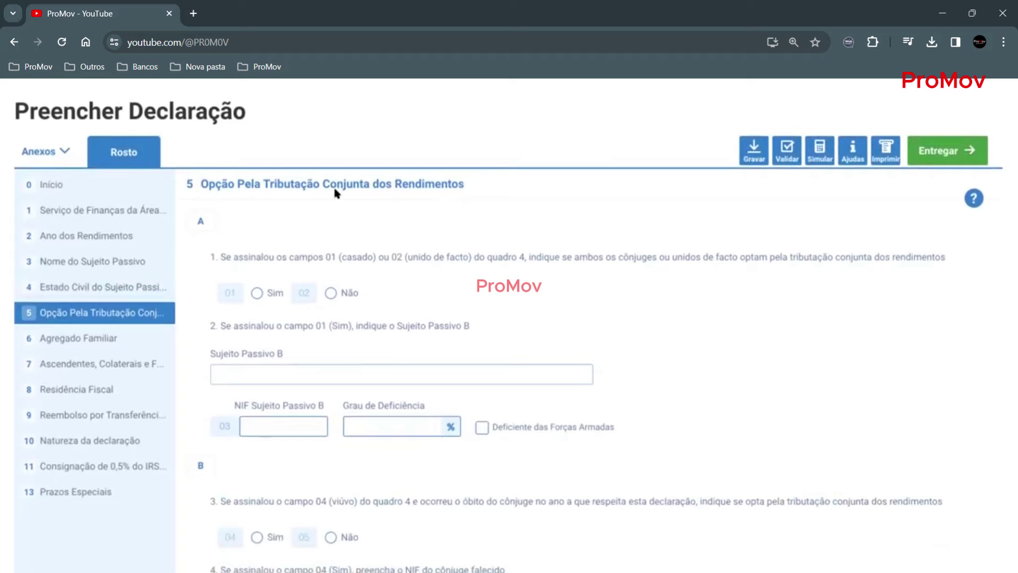
# - Leave quadro 6 with no dependents, removing the added empty row, and open quadro 7
pyautogui.click(88, 337)
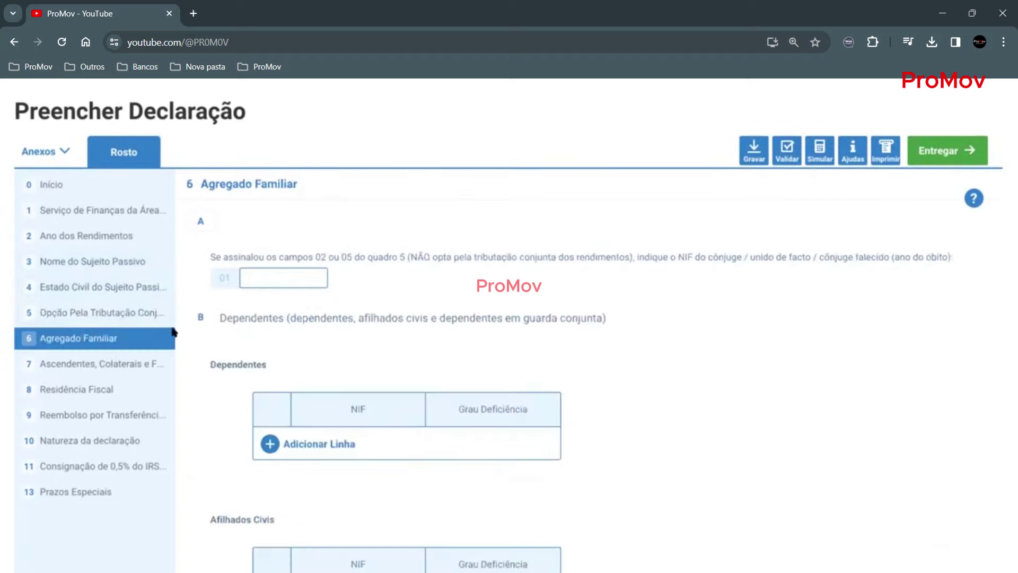
pyautogui.scroll(-2, 399, 361)
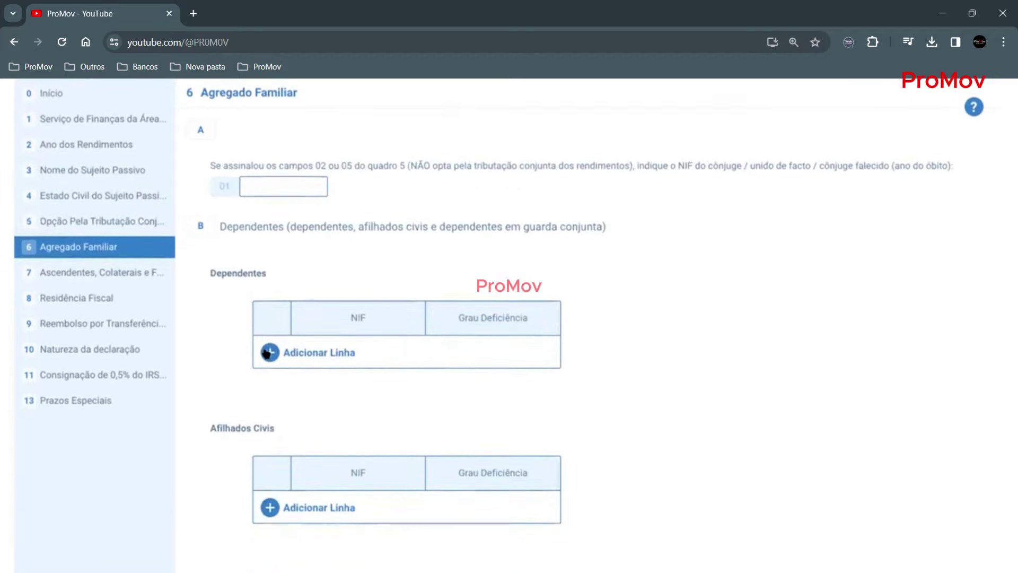
pyautogui.click(269, 351)
pyautogui.click(334, 348)
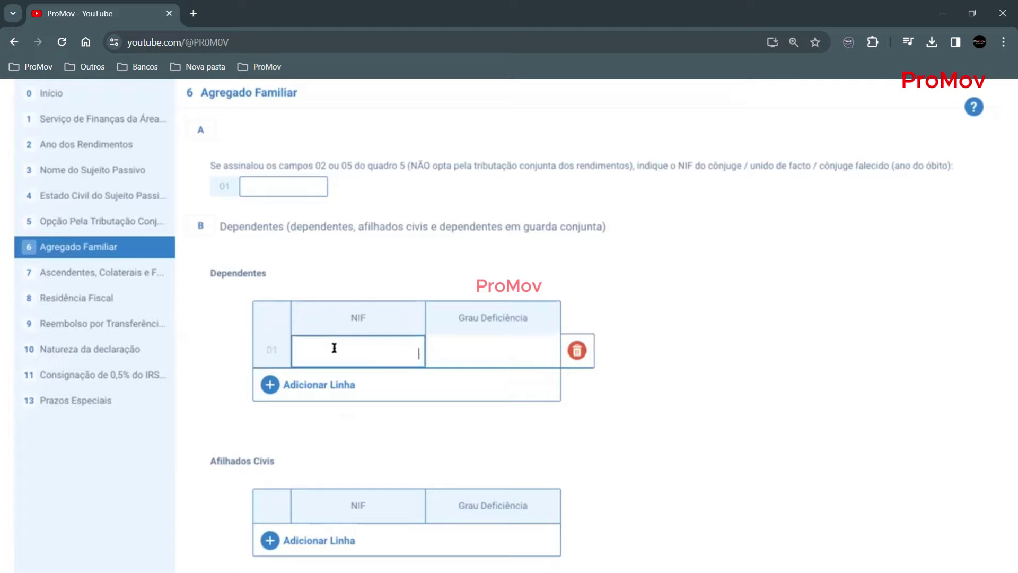
pyautogui.click(576, 350)
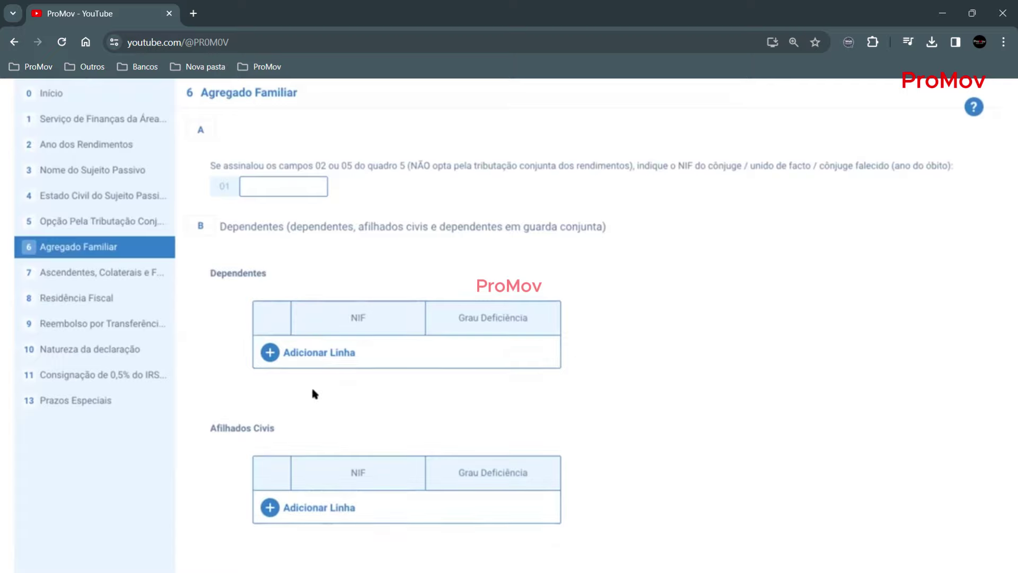
pyautogui.scroll(-1, 310, 385)
pyautogui.click(90, 237)
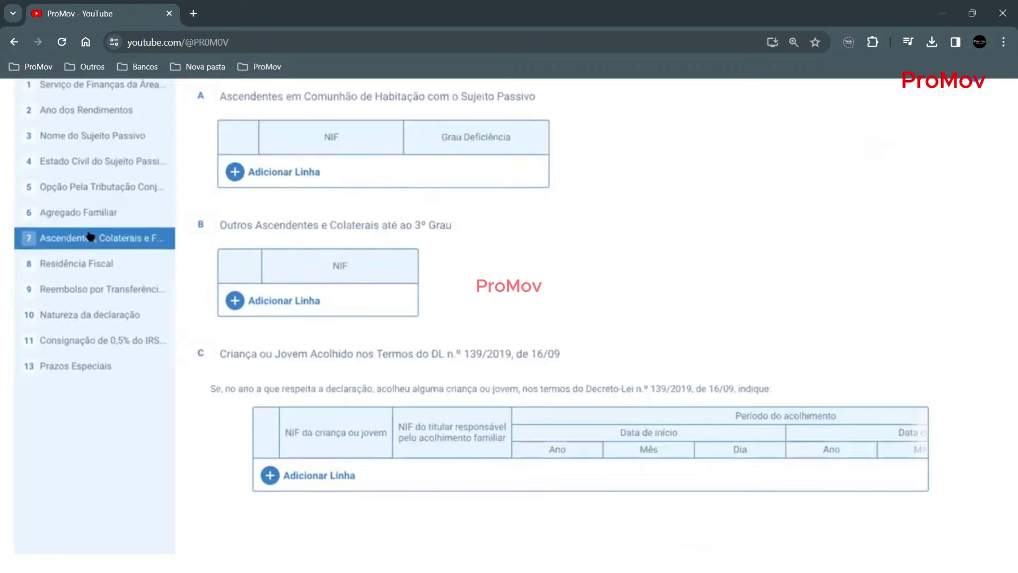
pyautogui.scroll(5, 450, 295)
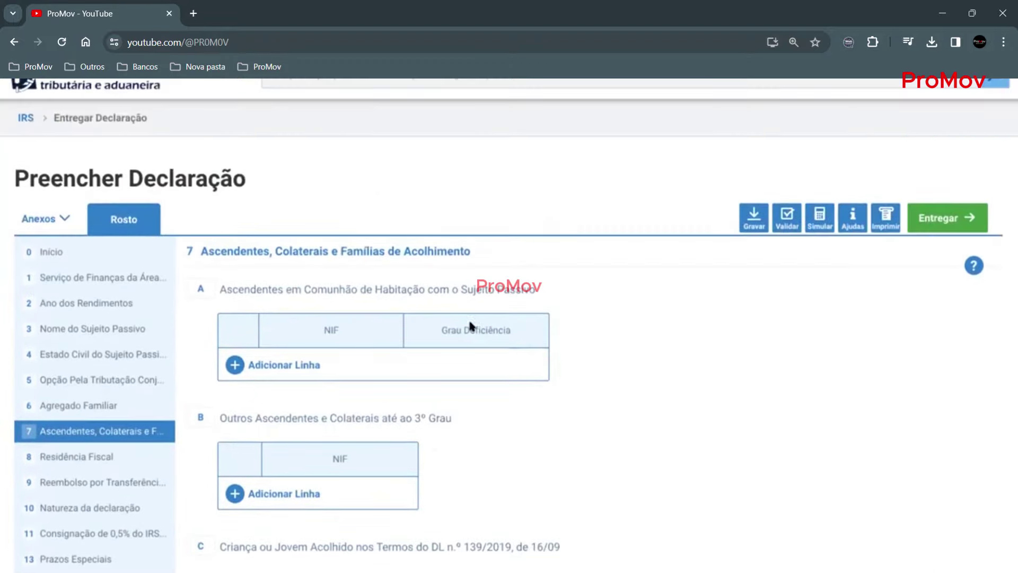
pyautogui.scroll(-2, 596, 435)
pyautogui.scroll(-2, 596, 436)
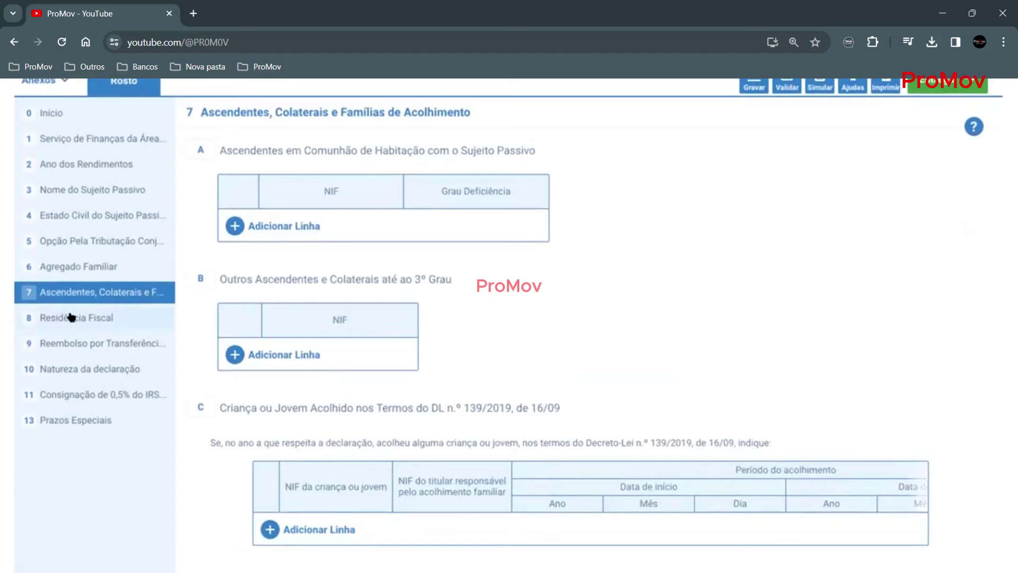
# - Set quadro 8 tax residence to Continente and go to quadro 9's refund IBAN field
pyautogui.click(71, 317)
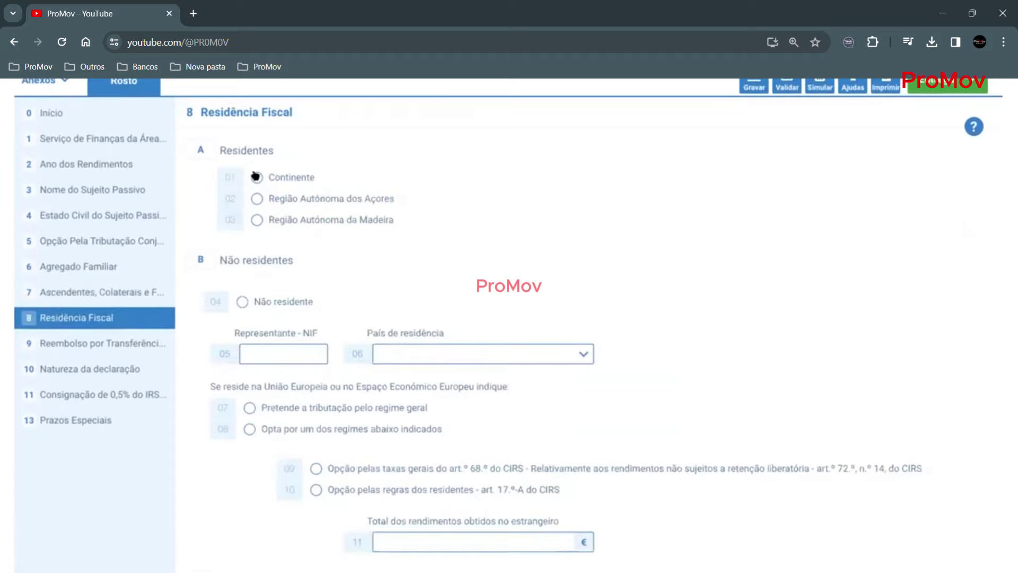
pyautogui.click(256, 177)
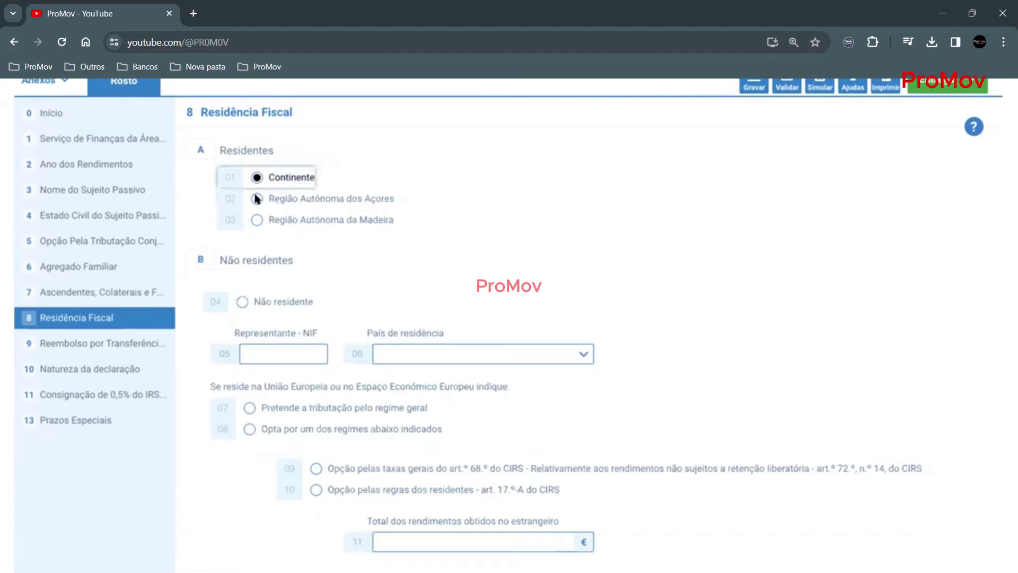
pyautogui.click(123, 348)
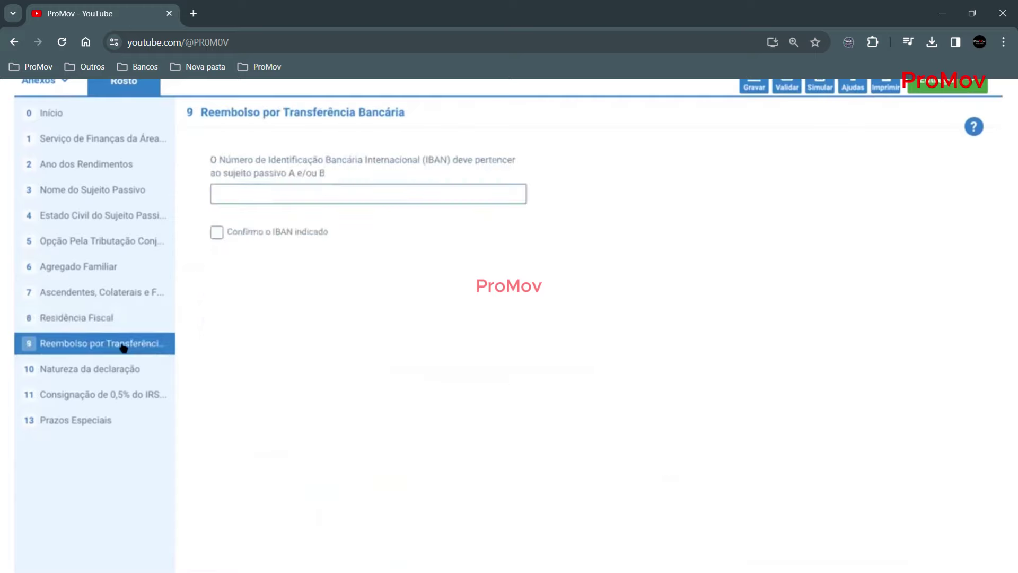
pyautogui.click(241, 191)
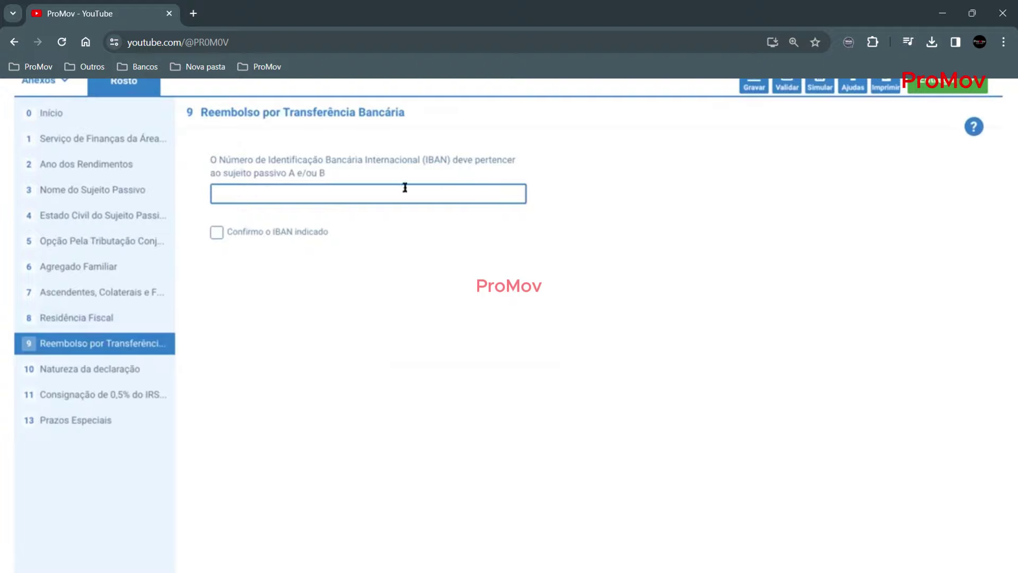
# - Mark quadro 10 as '1ª declaração do ano', leave quadro 11 blank, and open quadro 13
pyautogui.click(112, 372)
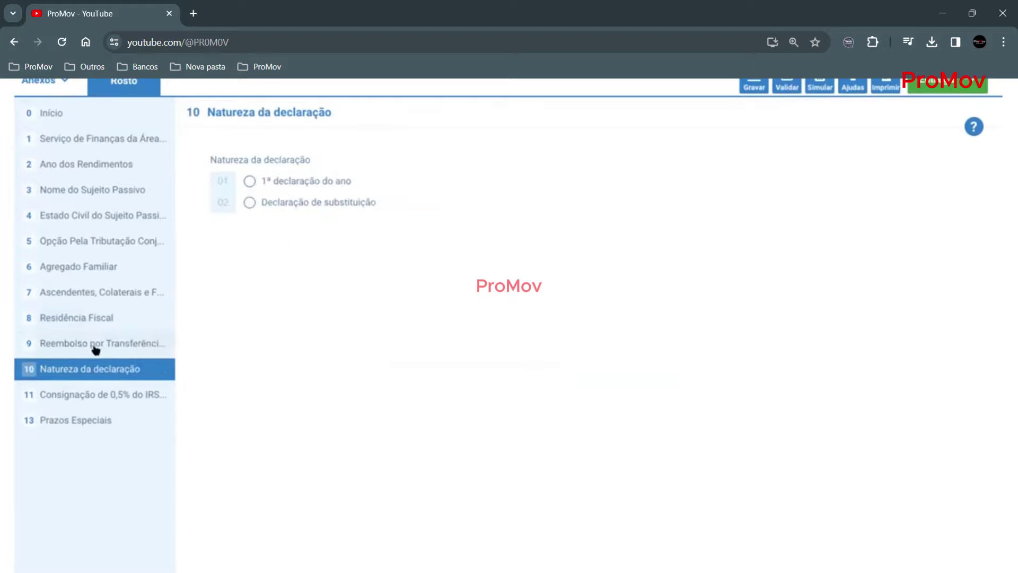
pyautogui.click(250, 181)
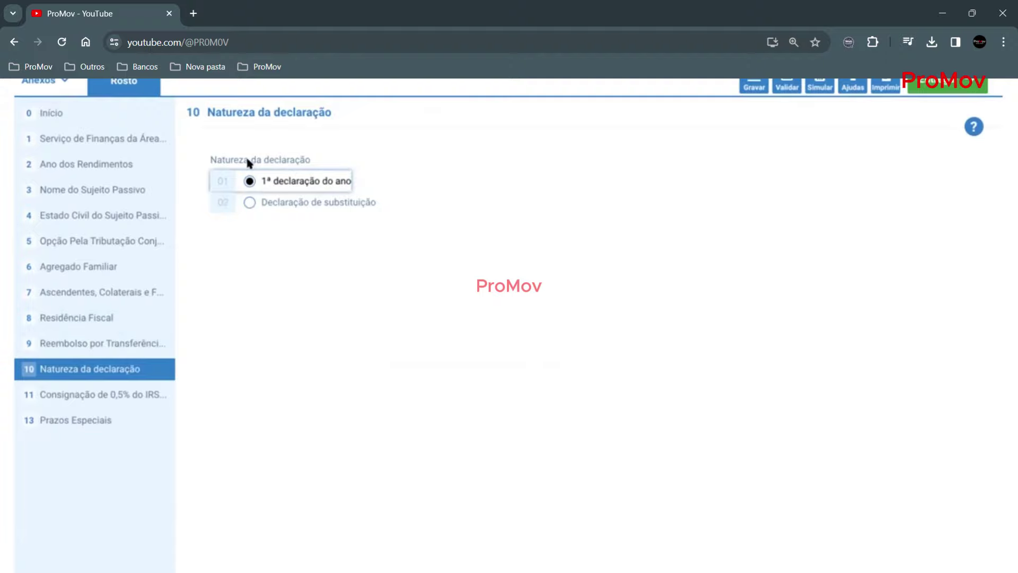
pyautogui.click(99, 395)
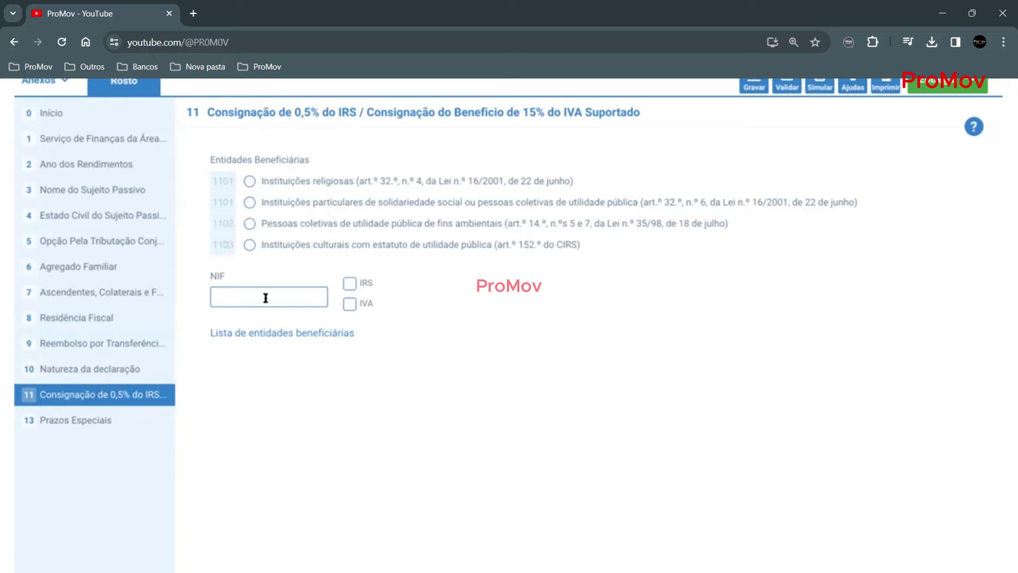
pyautogui.click(110, 423)
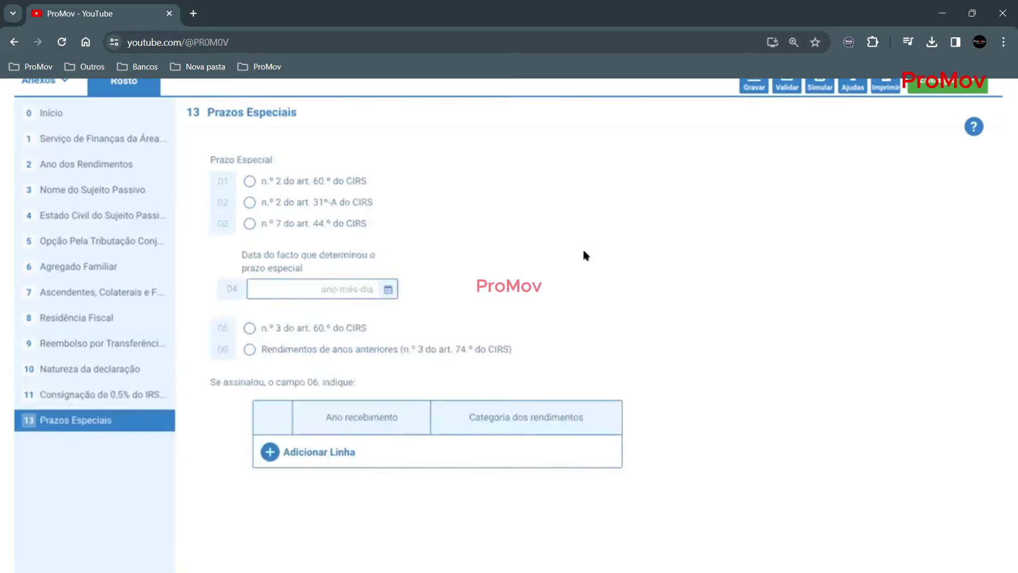
pyautogui.scroll(3, 582, 247)
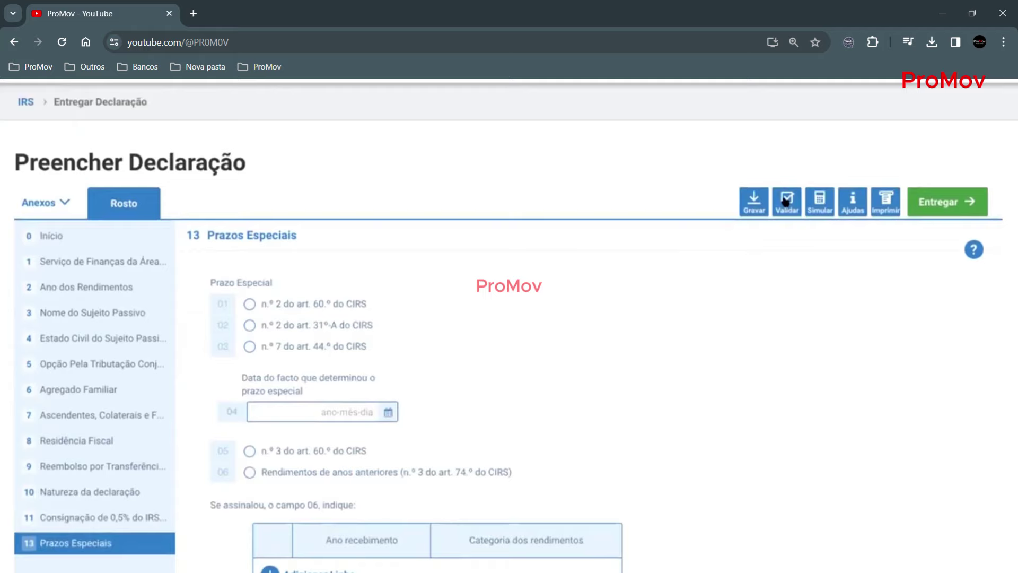
# - Validate the declaration and dismiss error 001R requiring at least one anexo
pyautogui.click(787, 201)
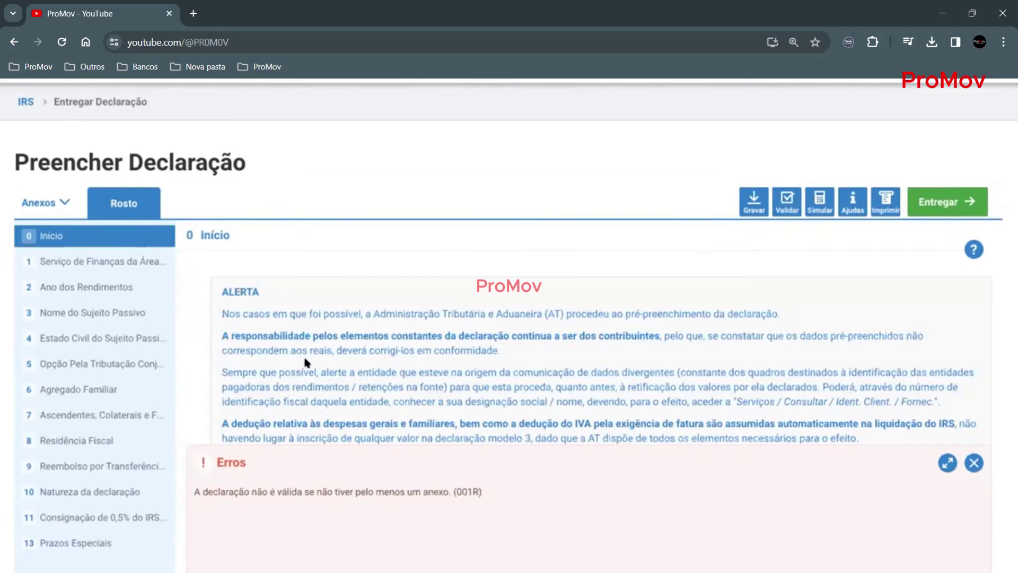
pyautogui.scroll(-1, 318, 366)
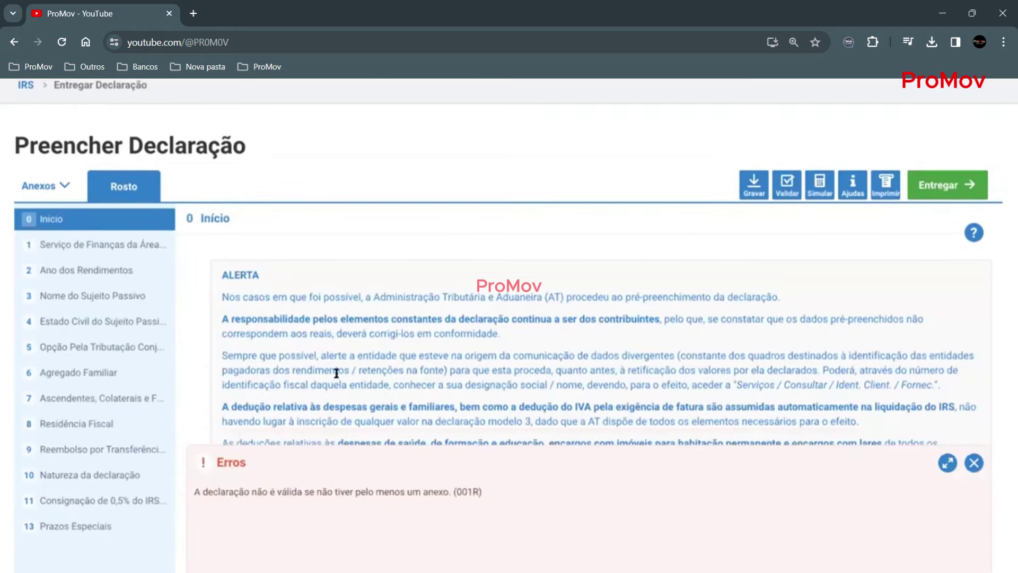
pyautogui.click(972, 463)
pyautogui.scroll(-3, 313, 358)
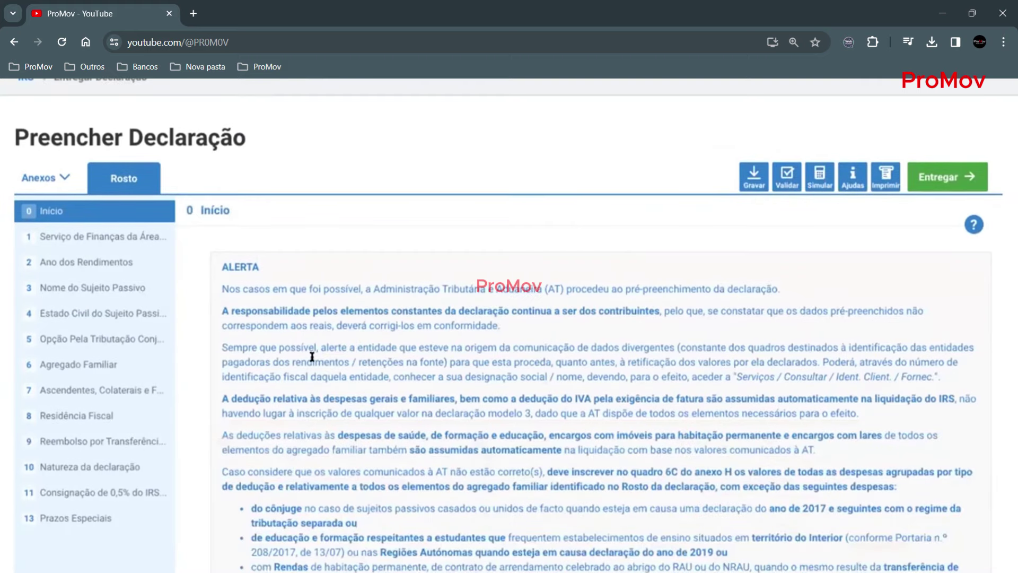
pyautogui.scroll(5, 313, 360)
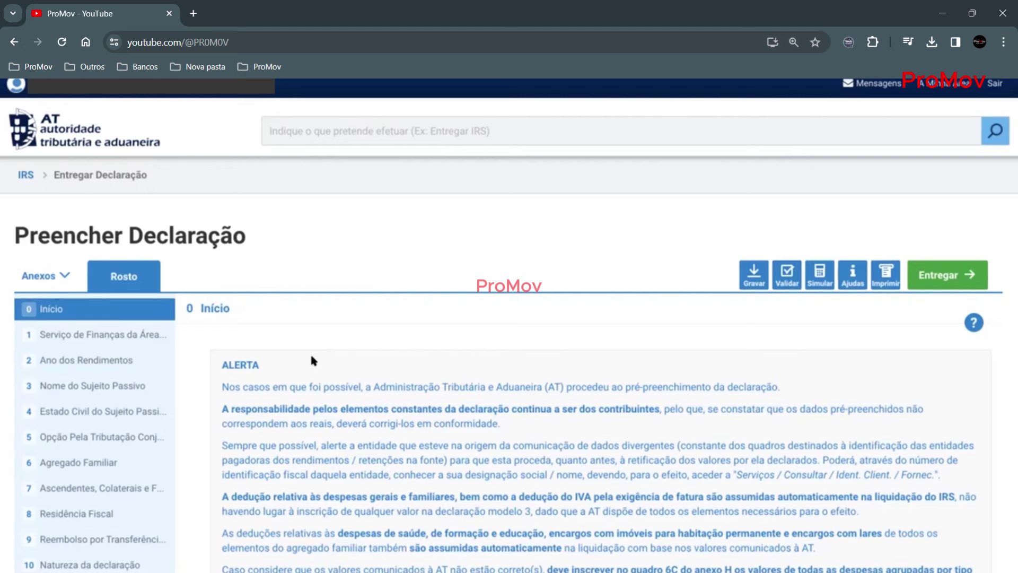
pyautogui.scroll(-3, 312, 360)
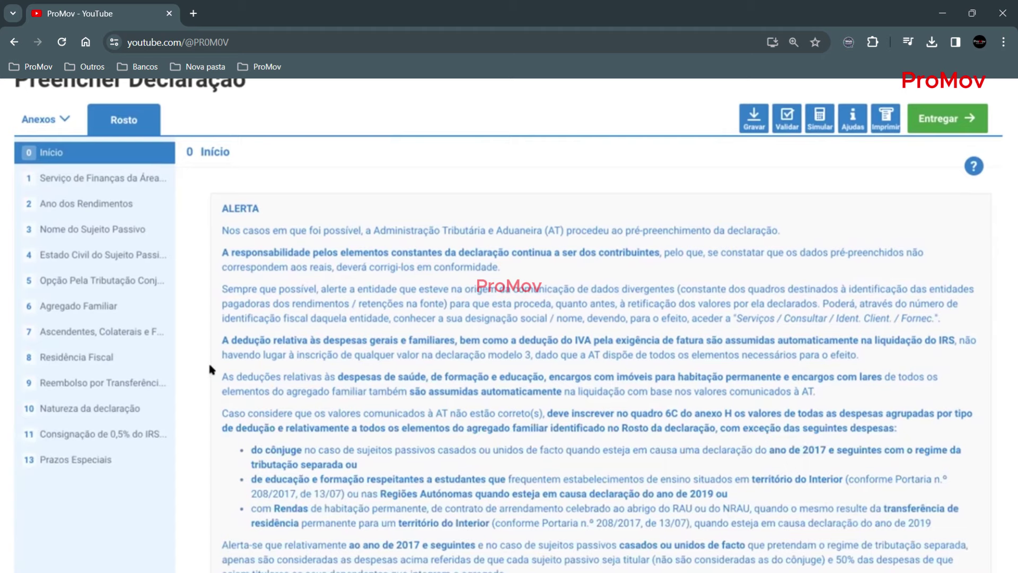
# - Add Anexo E, Rendimentos de Capitais, to the declaration, with income year 2020
pyautogui.click(64, 118)
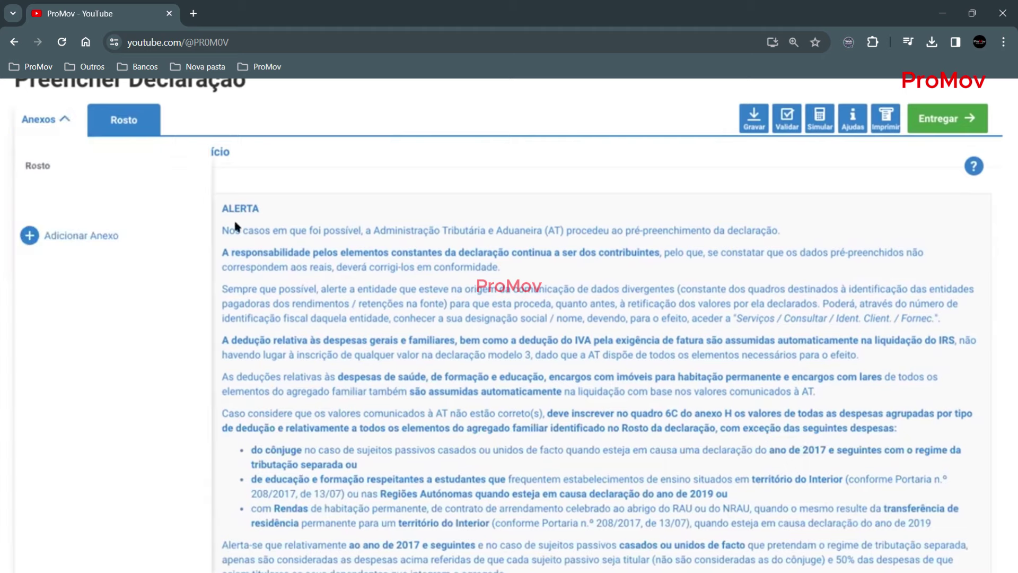
pyautogui.click(43, 234)
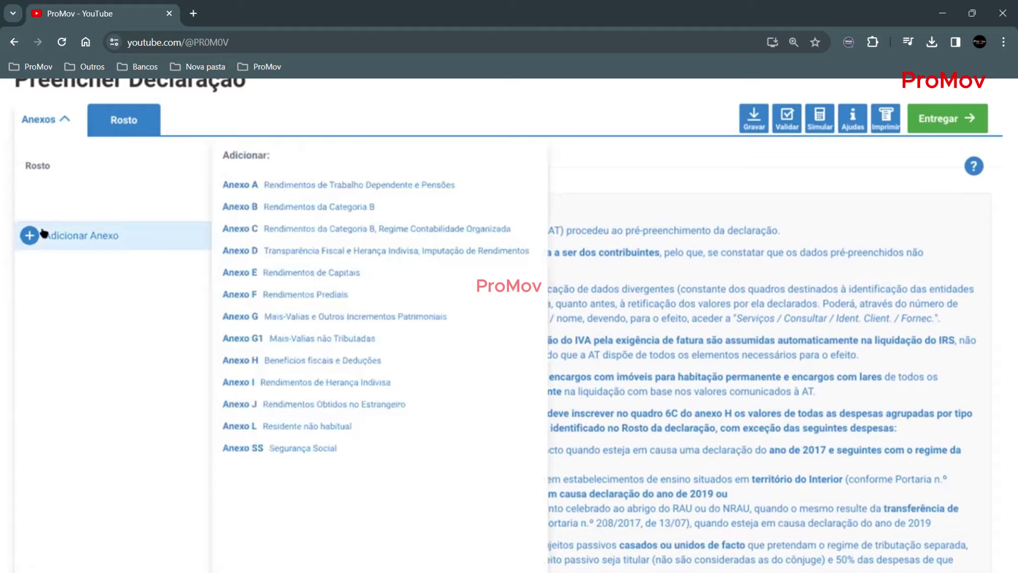
pyautogui.click(287, 274)
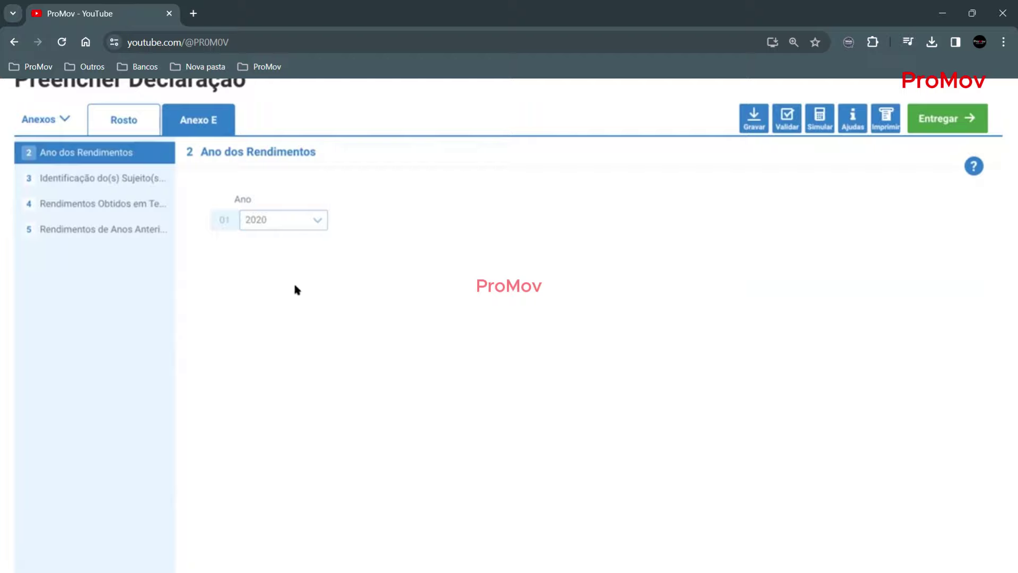
# - Check Anexo E's quadro 3 taxpayer identification, then review the empty quadro 4 with 0,00 € control sums
pyautogui.click(88, 181)
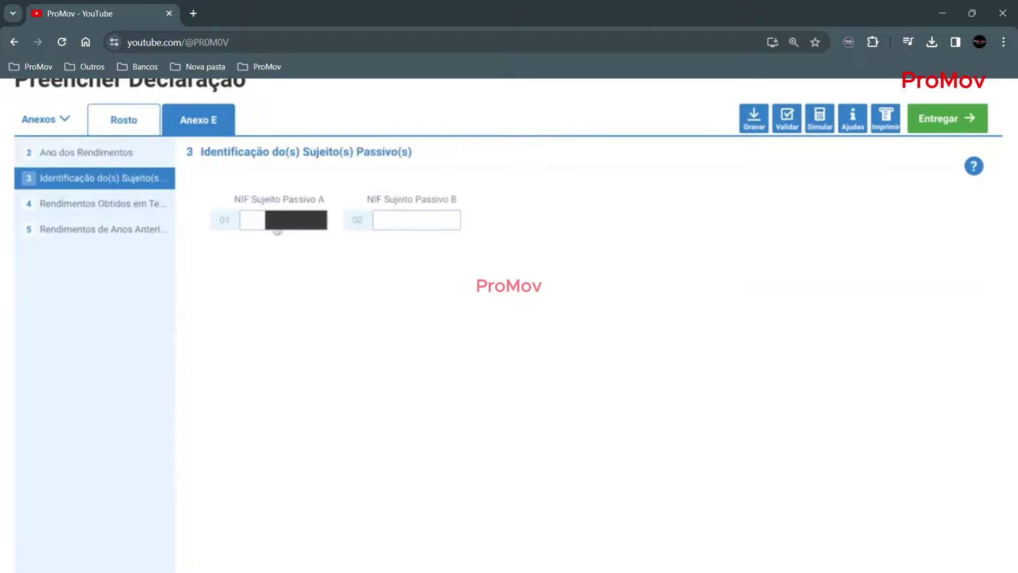
pyautogui.click(76, 206)
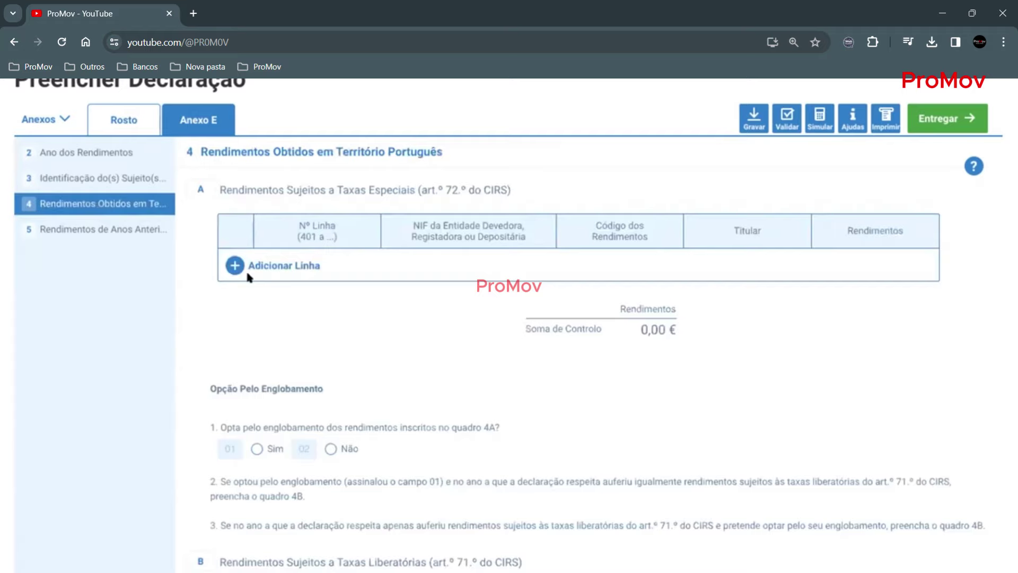
pyautogui.scroll(-2, 401, 350)
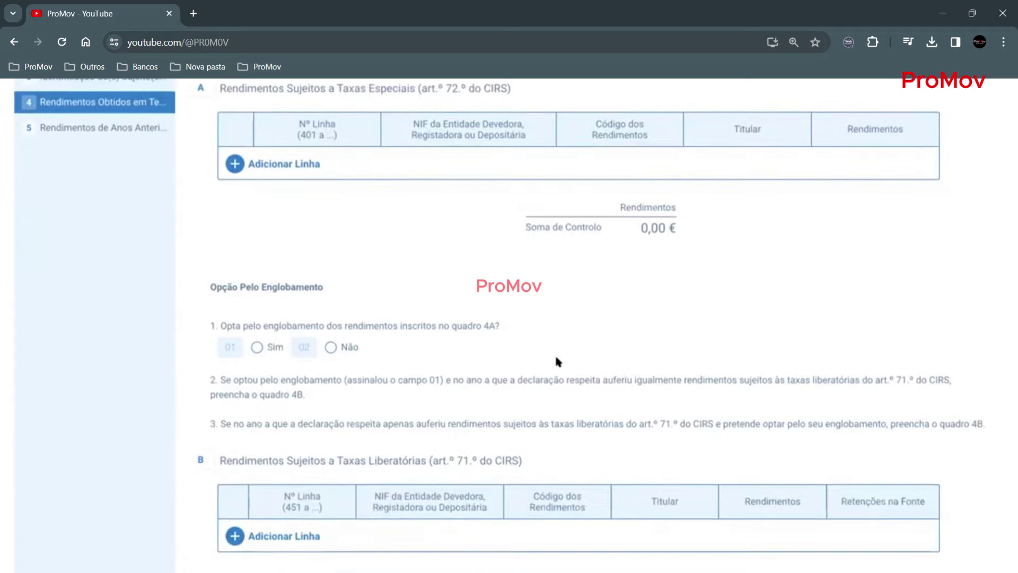
pyautogui.scroll(1, 591, 312)
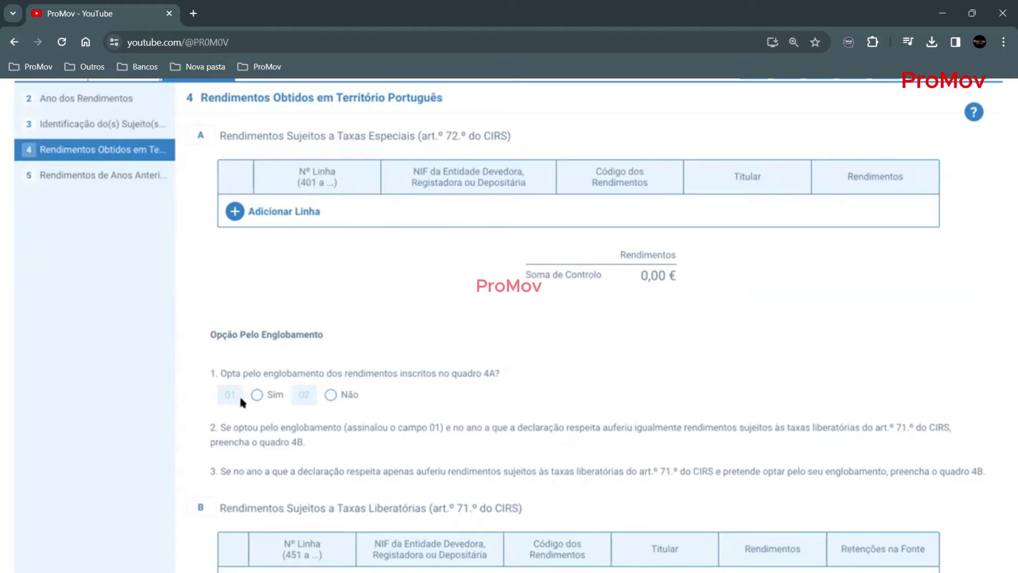
pyautogui.scroll(-2, 239, 399)
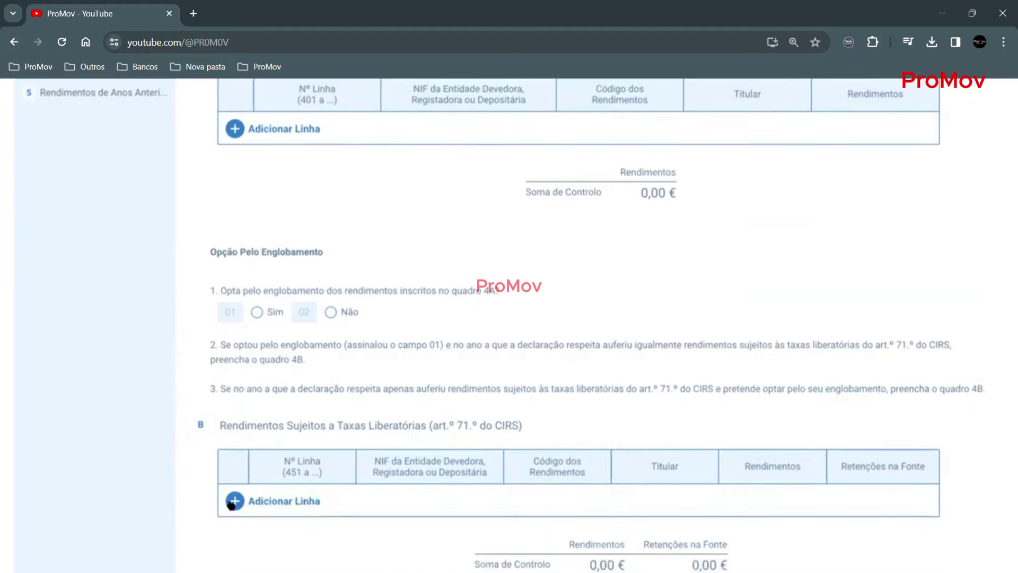
pyautogui.scroll(2, 225, 174)
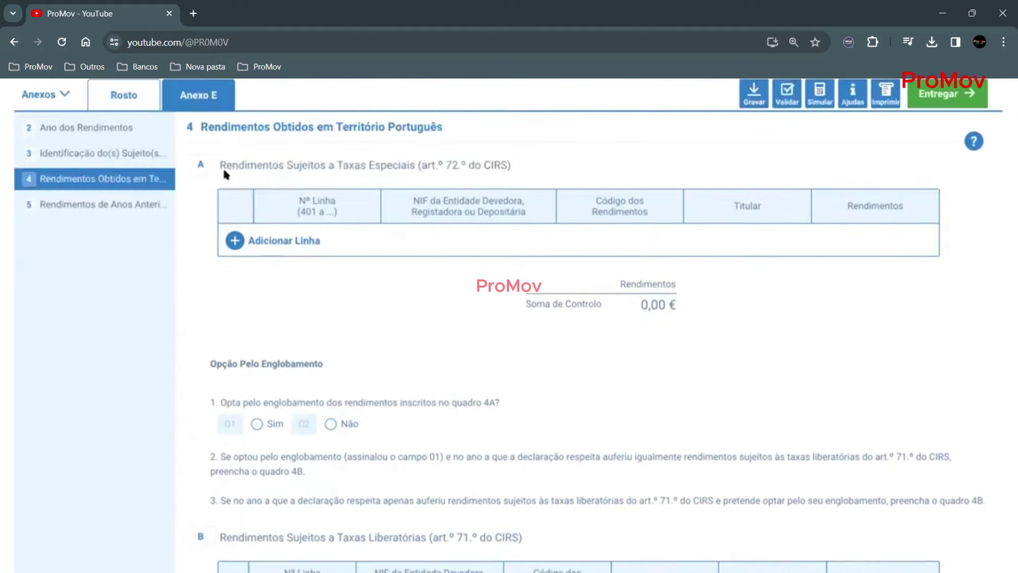
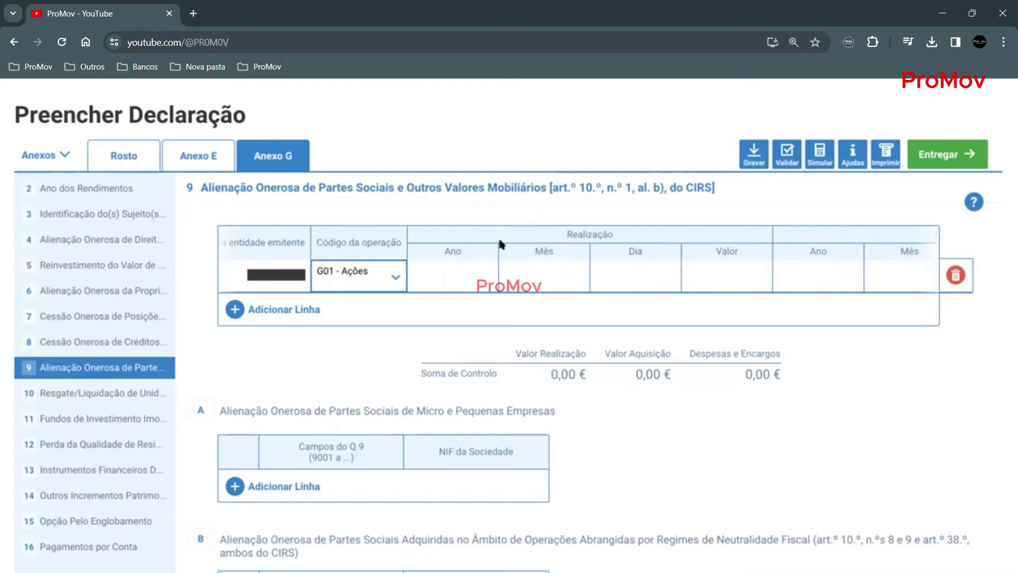
# - Enter the sale (Realização) as 2020/11/20 with a value of 12 000,00 €
pyautogui.click(445, 268)
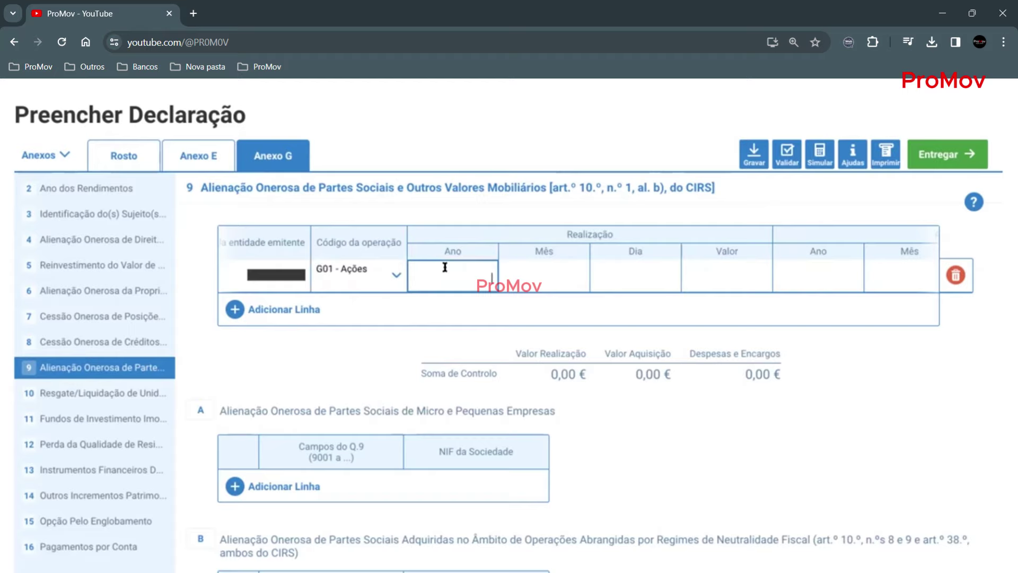
pyautogui.write('2020')
pyautogui.press('Tab')
pyautogui.write('11')
pyautogui.click(627, 274)
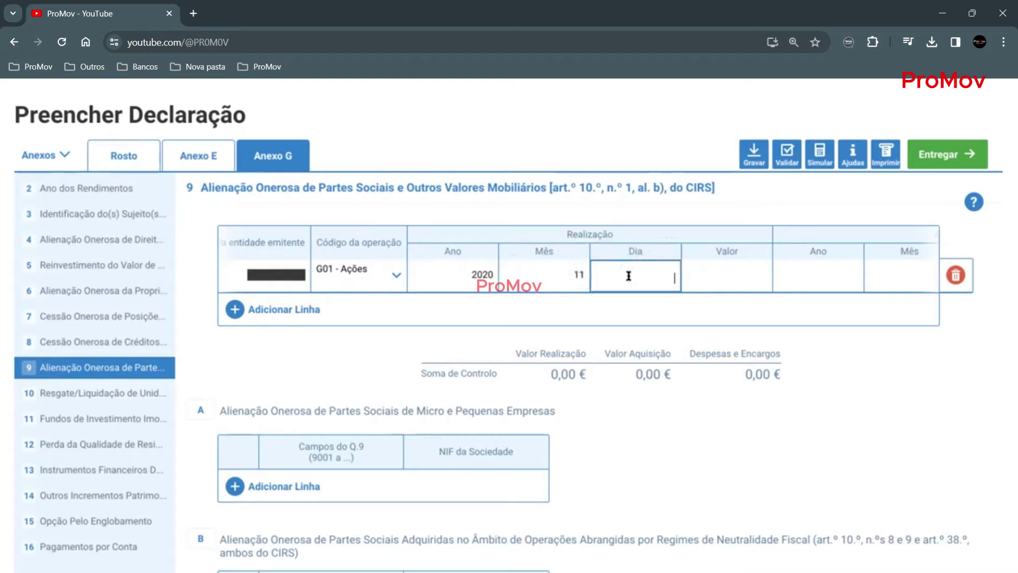
pyautogui.write('20')
pyautogui.click(733, 270)
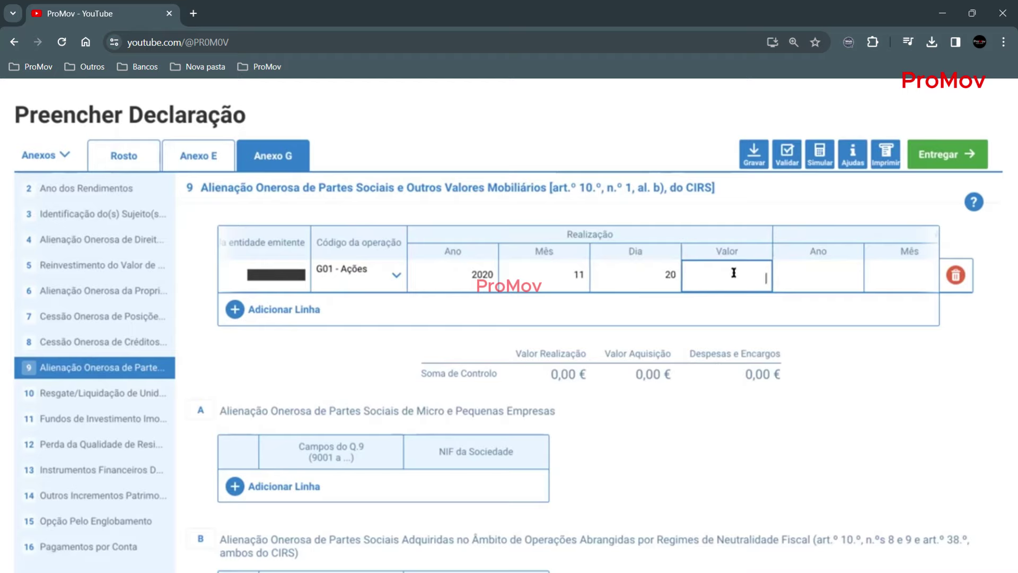
pyautogui.write('12 000,00 €')
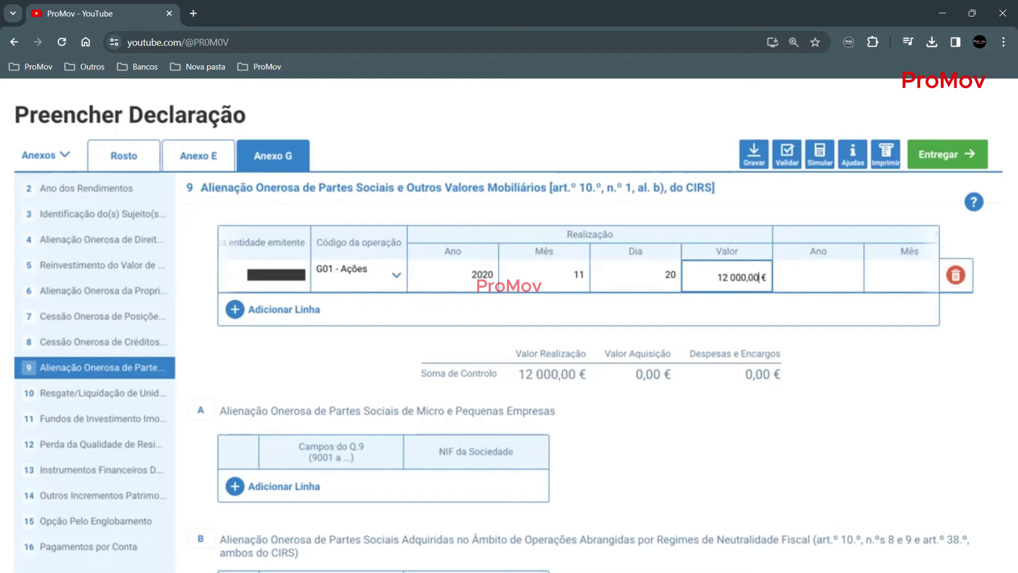
# - Enter the purchase (Aquisição) as 2018/12/6 with a value of 11 500,00 €
pyautogui.click(804, 265)
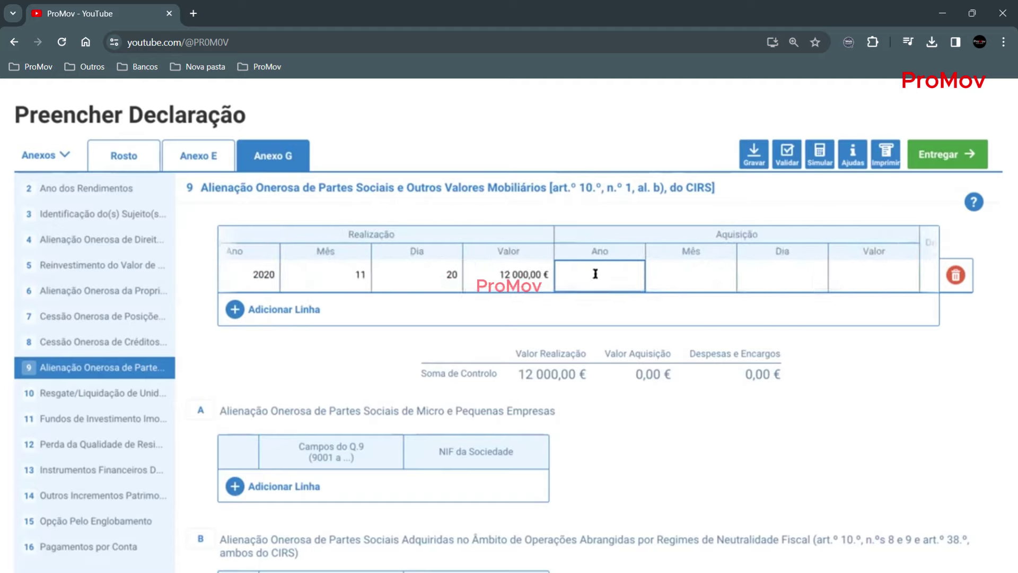
pyautogui.write('2018')
pyautogui.click(684, 275)
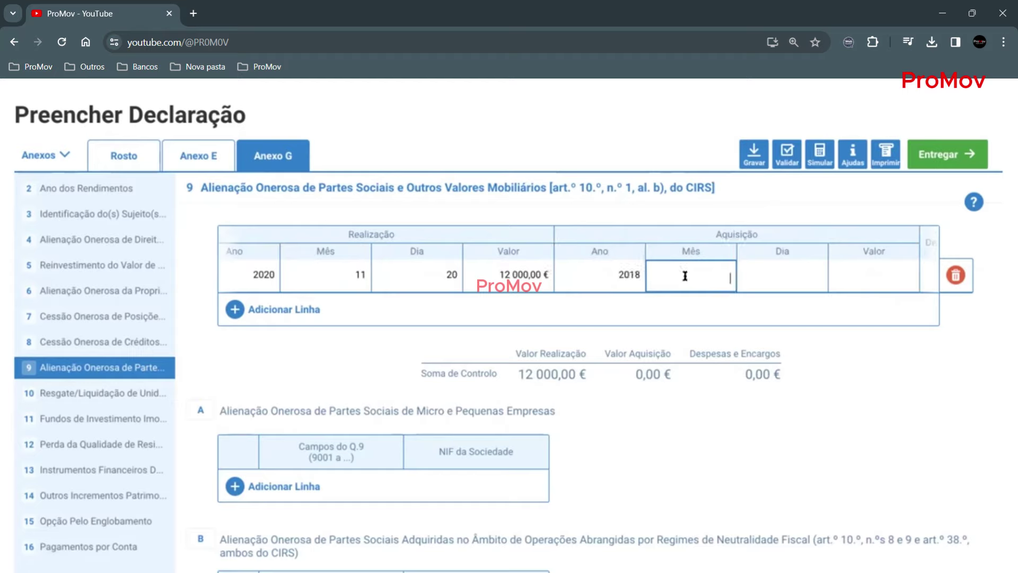
pyautogui.write('12')
pyautogui.click(757, 274)
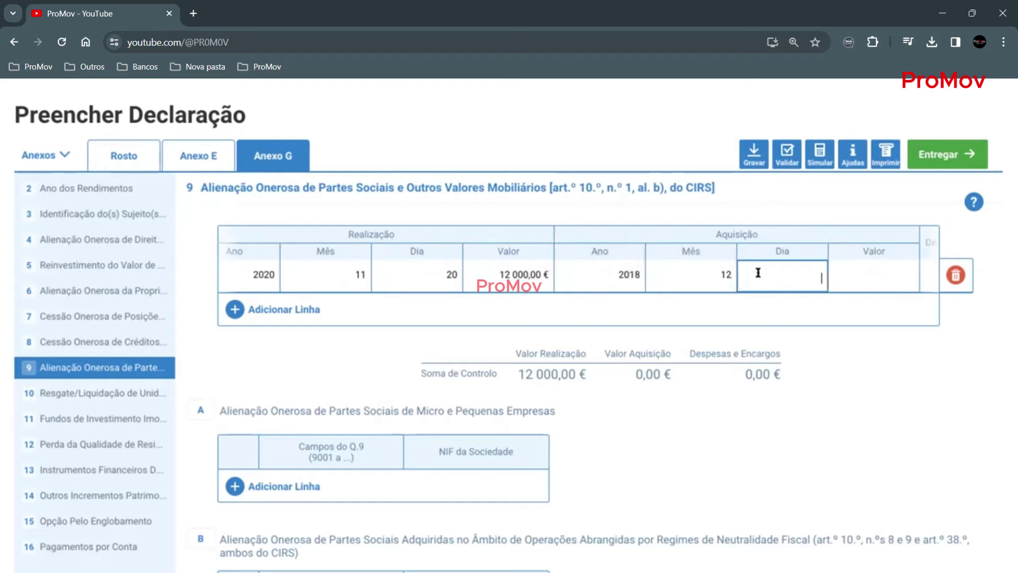
pyautogui.write('6')
pyautogui.click(866, 271)
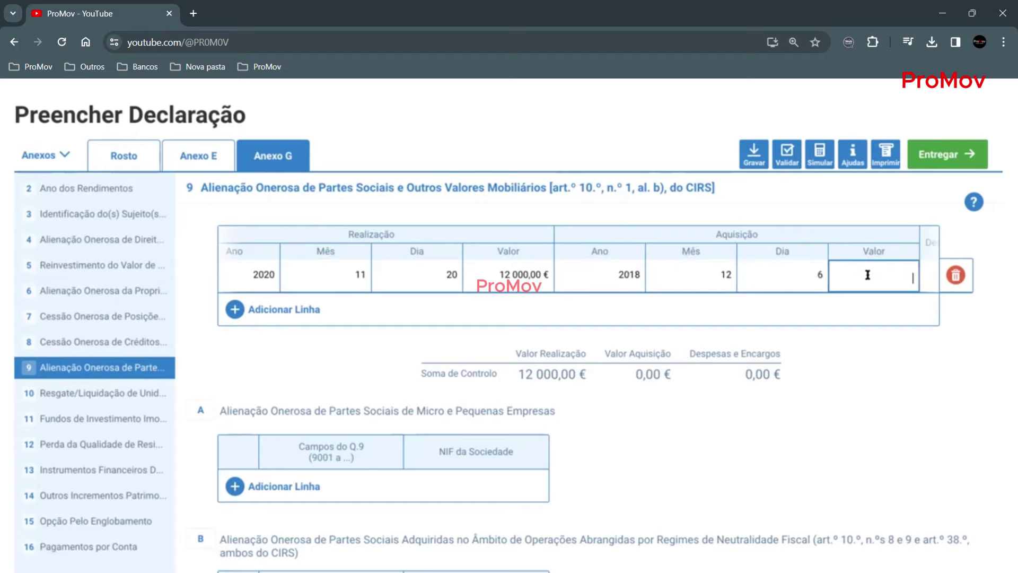
pyautogui.write('11500,00 €')
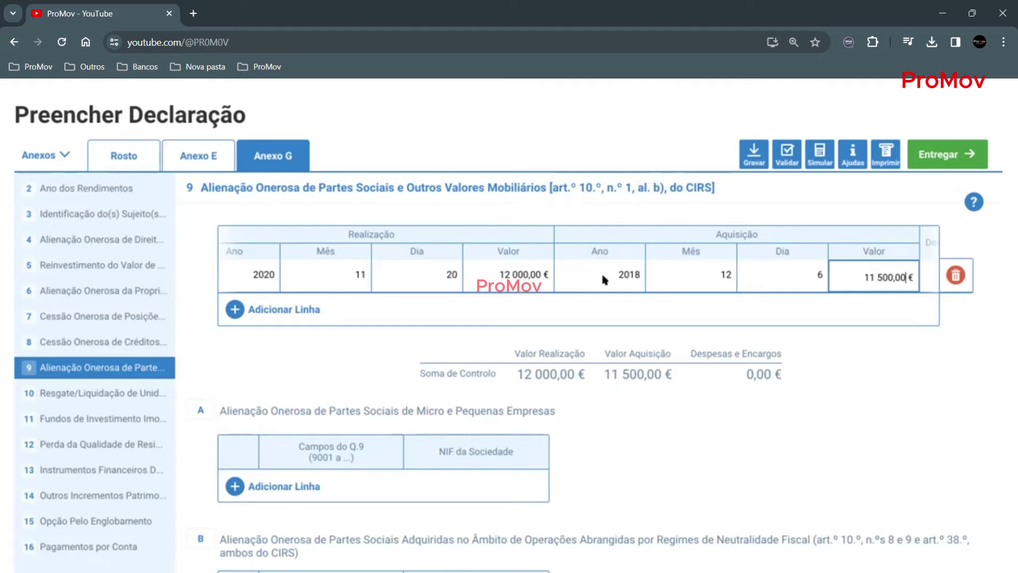
# - Enter 500,00 € in Despesas e Encargos on the share-sale row
pyautogui.hscroll(3, 775, 282)
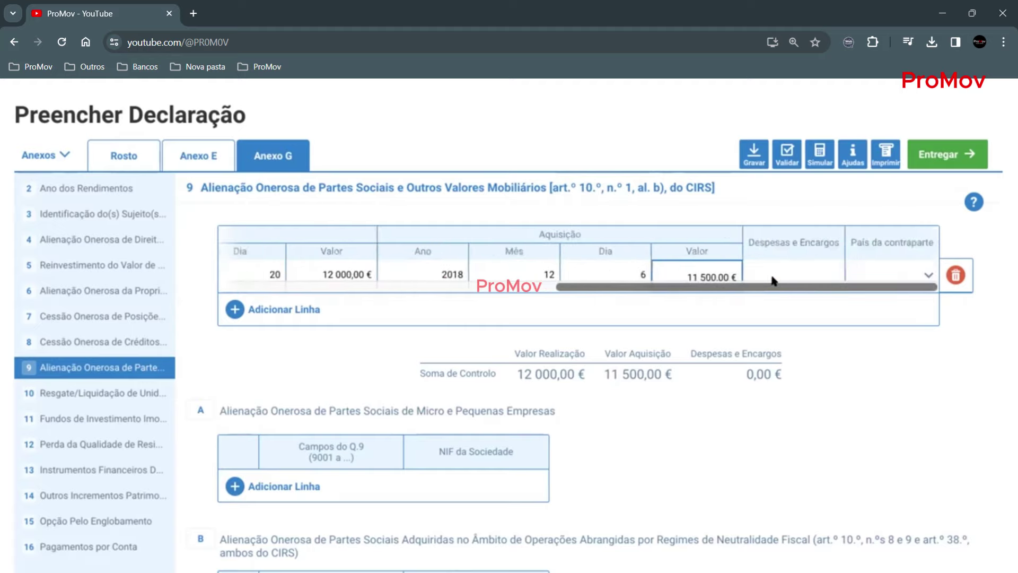
pyautogui.click(789, 275)
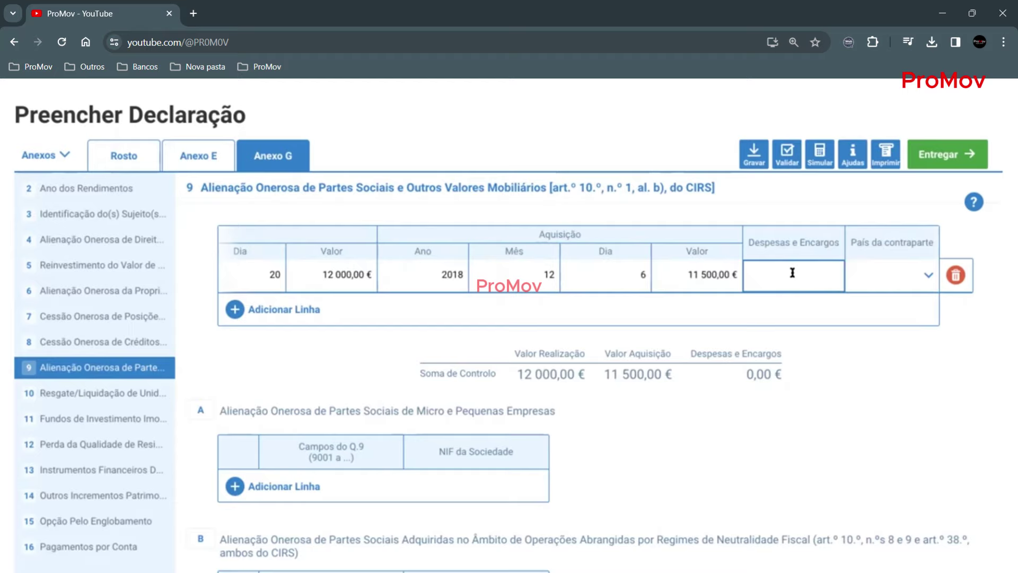
pyautogui.write('1')
pyautogui.press('BackSpace')
pyautogui.write('500,00 €')
pyautogui.click(874, 372)
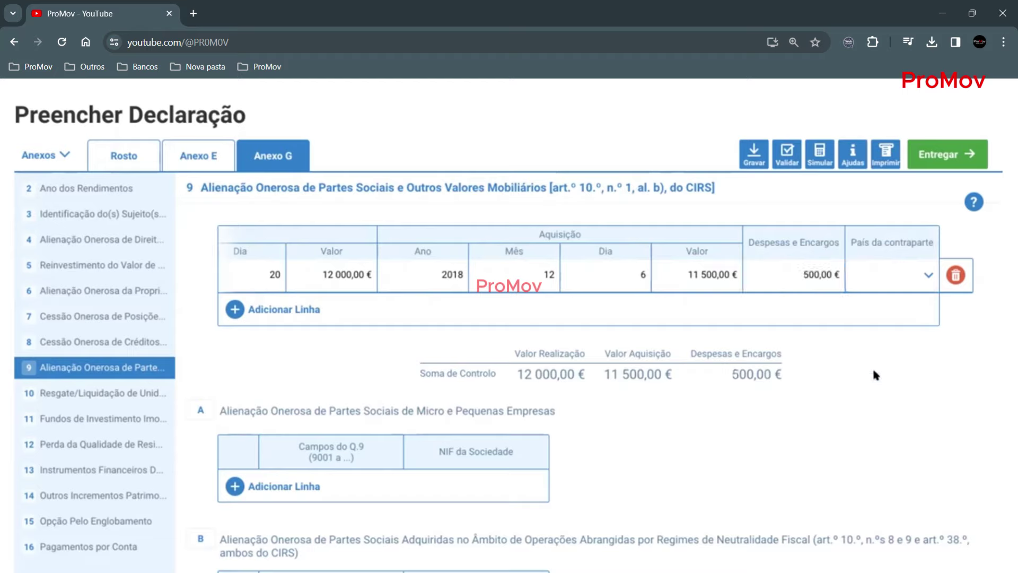
# - Set the counterparty country to 620 - Portugal
pyautogui.click(920, 276)
pyautogui.write('894 - Zâmbia')
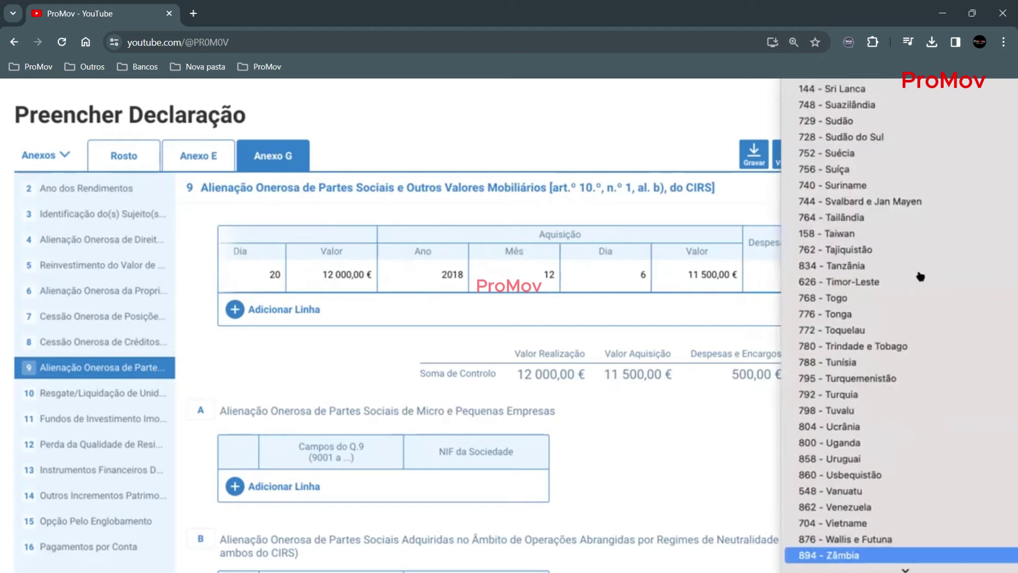
pyautogui.scroll(10, 852, 160)
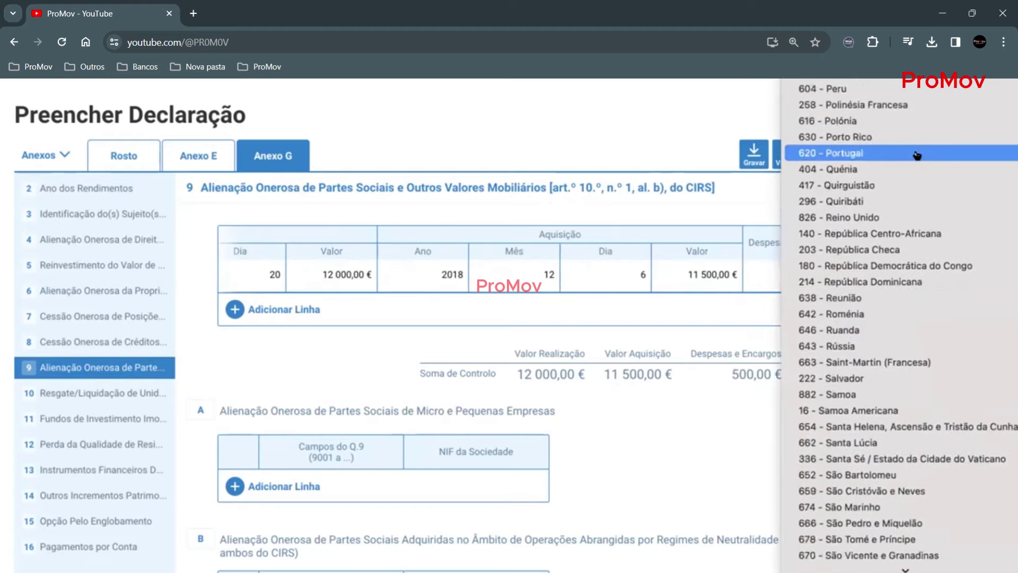
pyautogui.scroll(1, 917, 155)
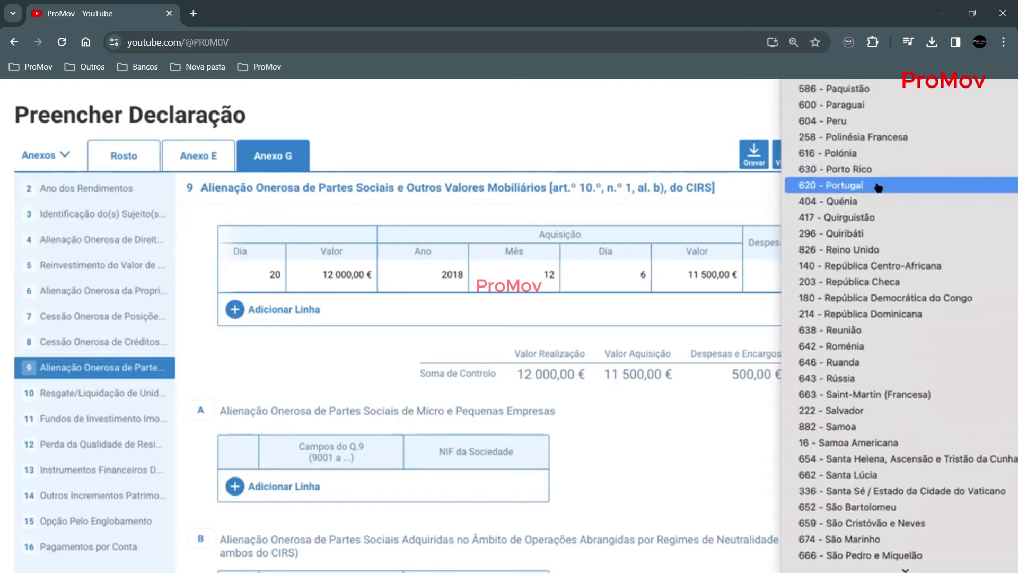
pyautogui.click(878, 188)
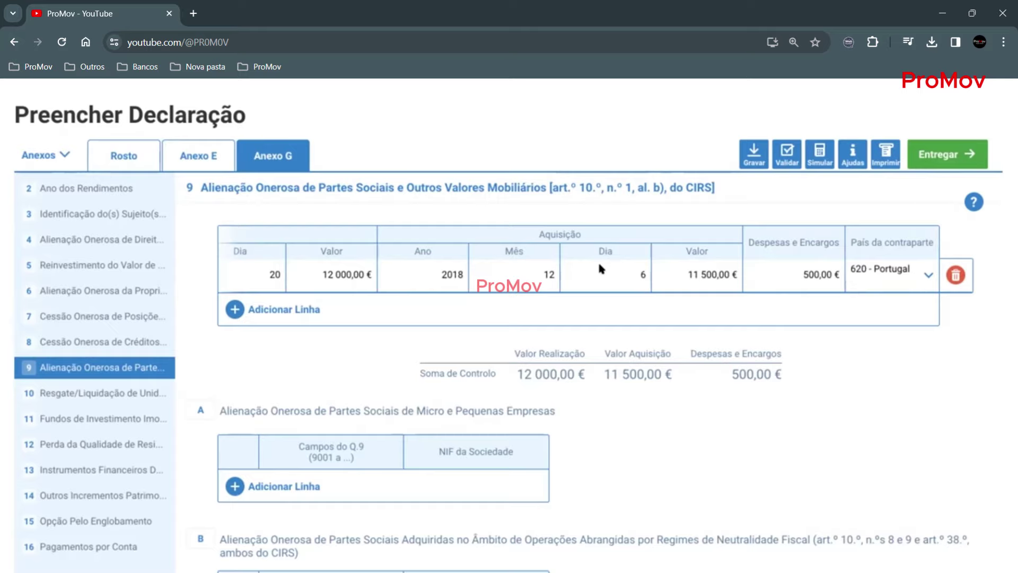
# - Review quadro 9, then go to Anexo G quadro 15 in the sidebar
pyautogui.scroll(-3, 615, 323)
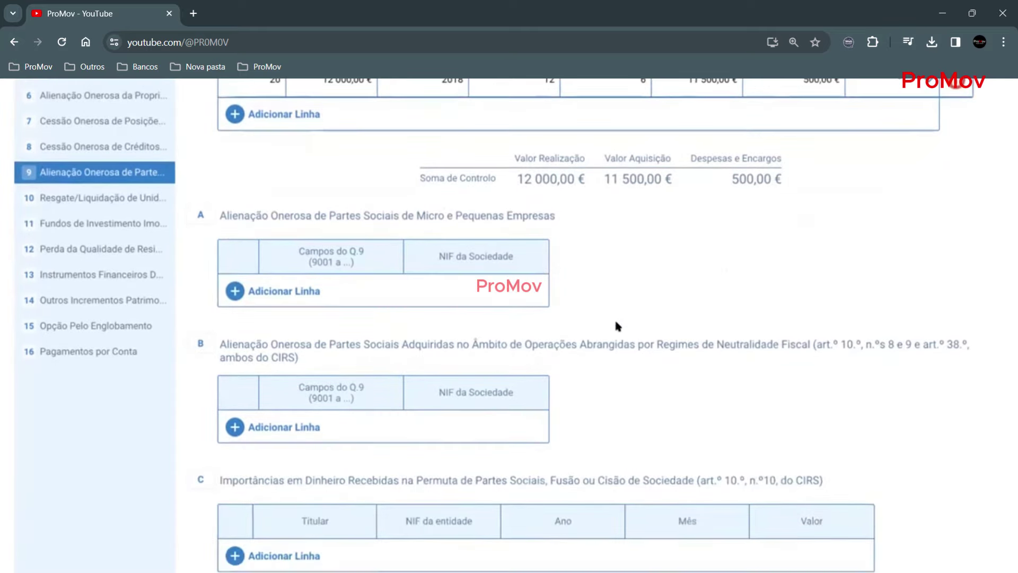
pyautogui.scroll(4, 560, 397)
pyautogui.scroll(-1, 560, 396)
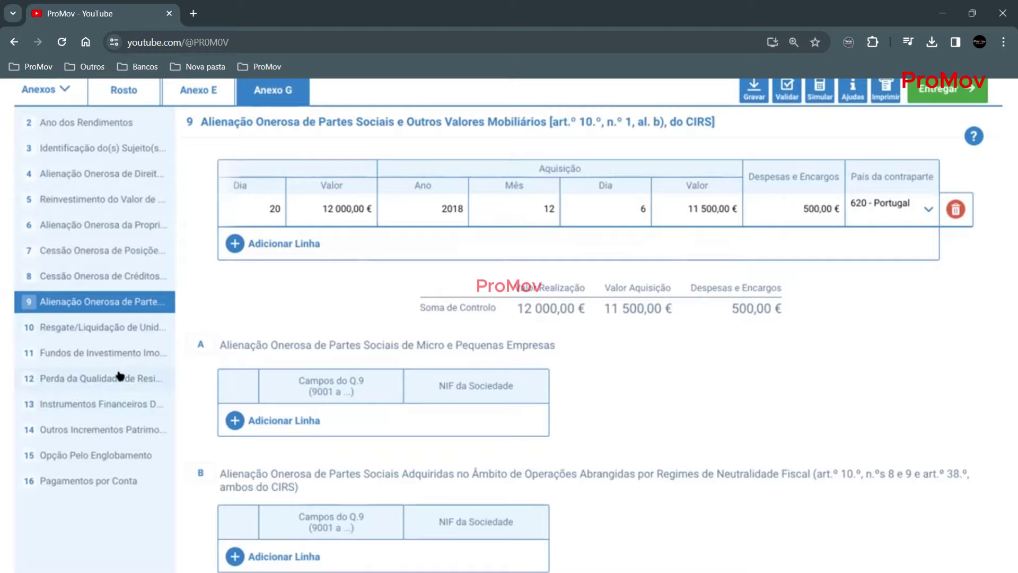
pyautogui.scroll(-6, 154, 374)
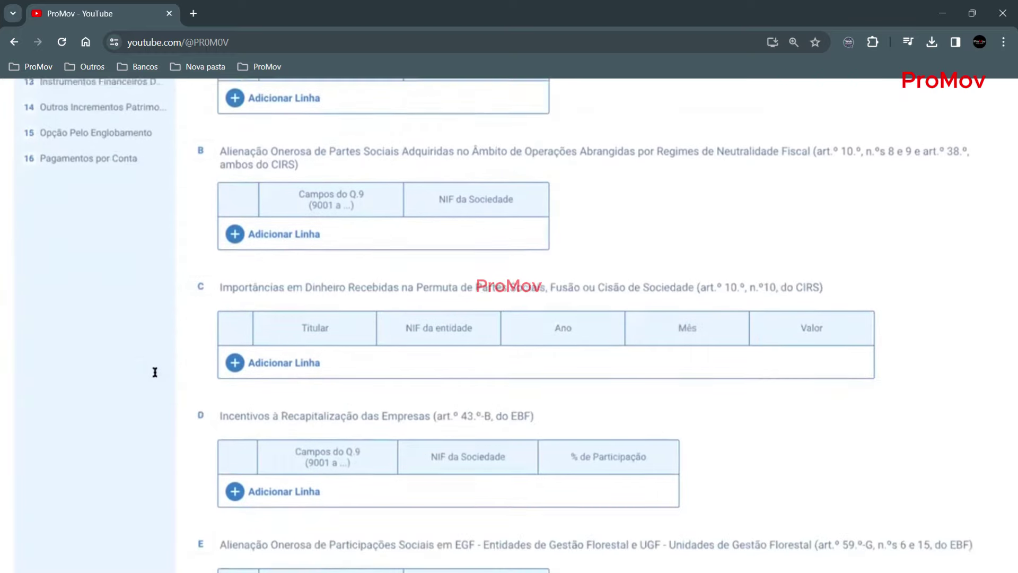
pyautogui.scroll(-5, 155, 371)
pyautogui.scroll(5, 450, 388)
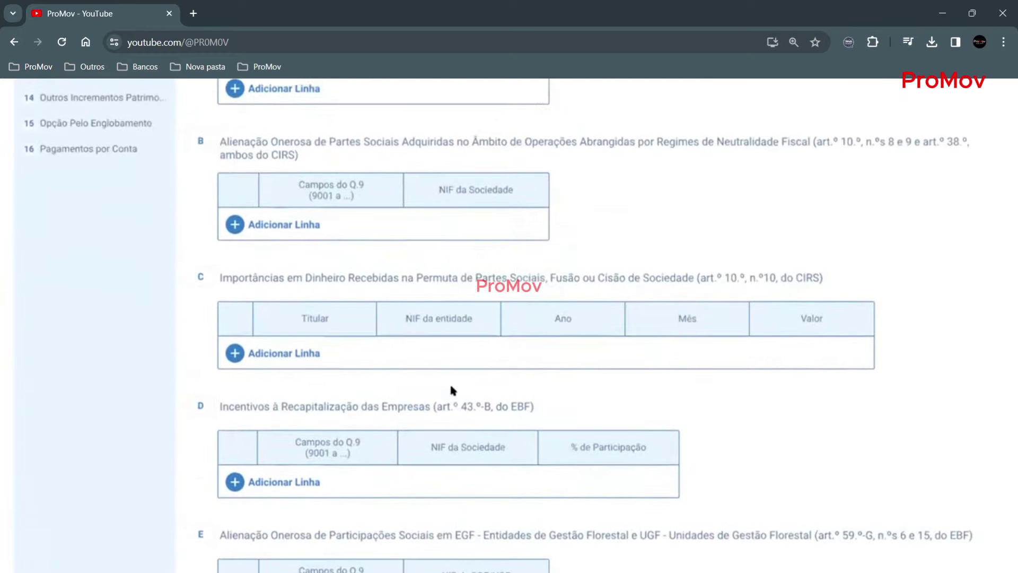
pyautogui.scroll(5, 454, 390)
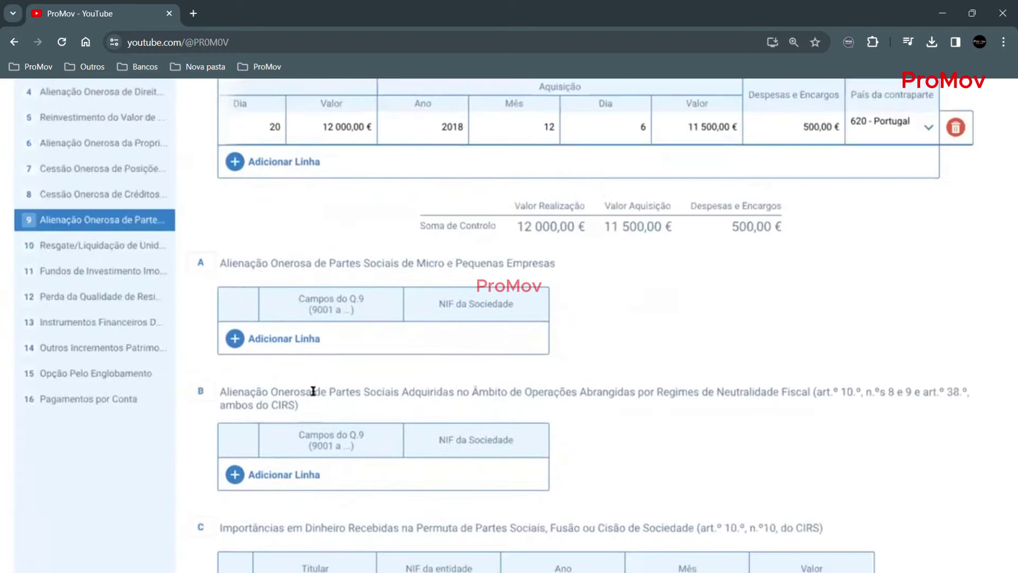
pyautogui.click(90, 373)
pyautogui.scroll(3, 132, 364)
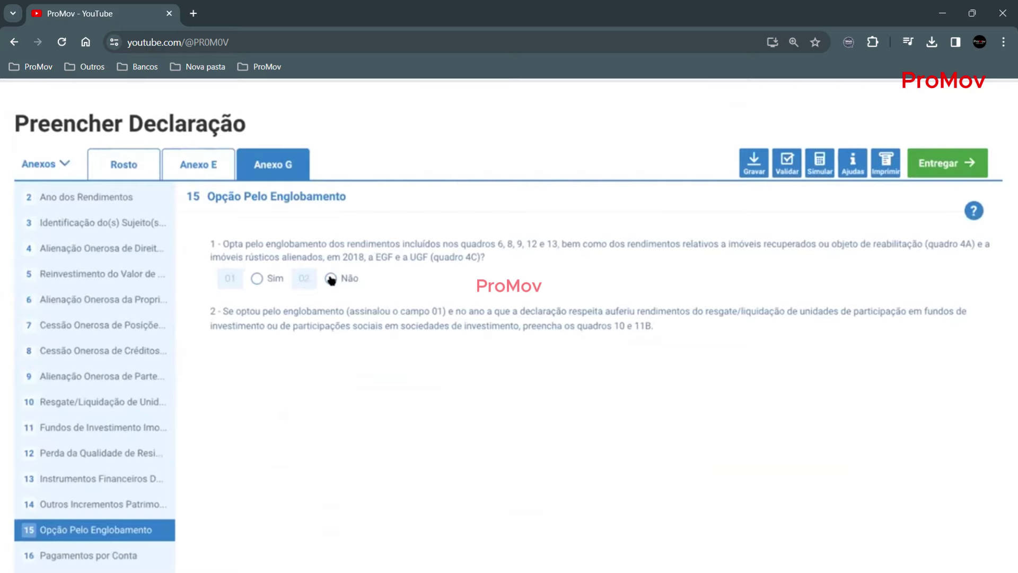
# - Choose Não for englobamento in quadro 15 and validate, closing the Sem erros result
pyautogui.click(330, 278)
pyautogui.scroll(-1, 406, 371)
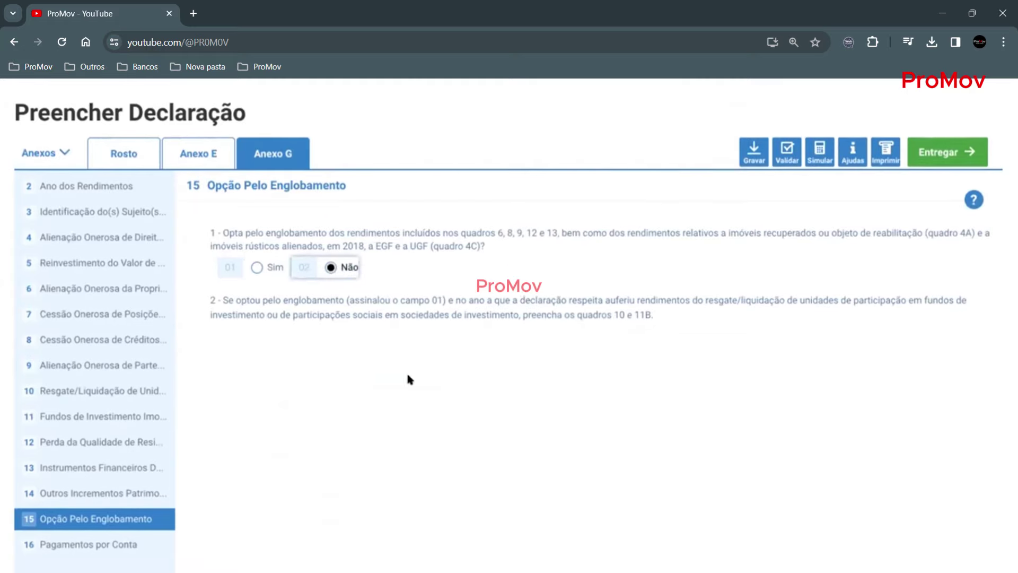
pyautogui.click(787, 141)
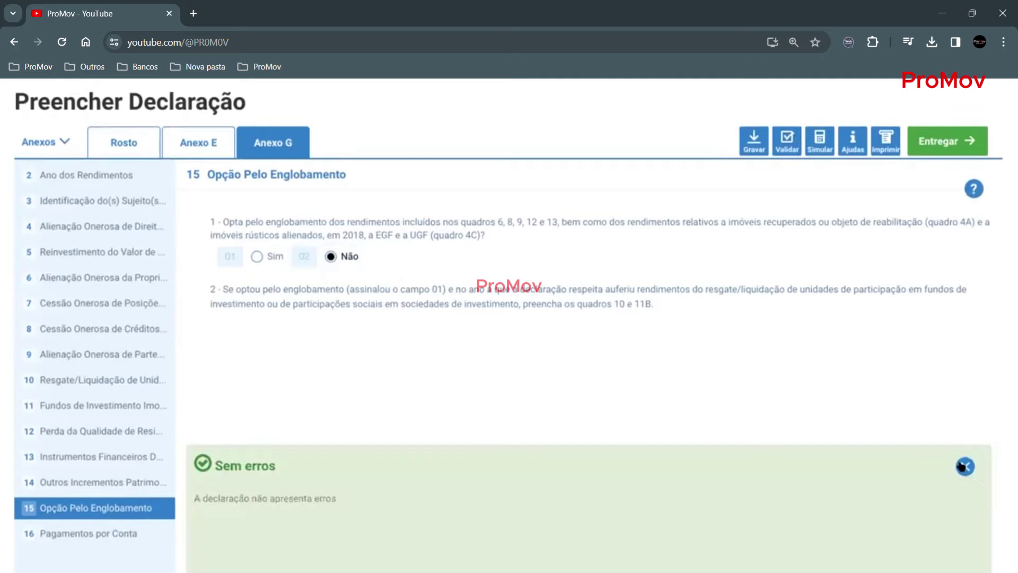
pyautogui.click(965, 466)
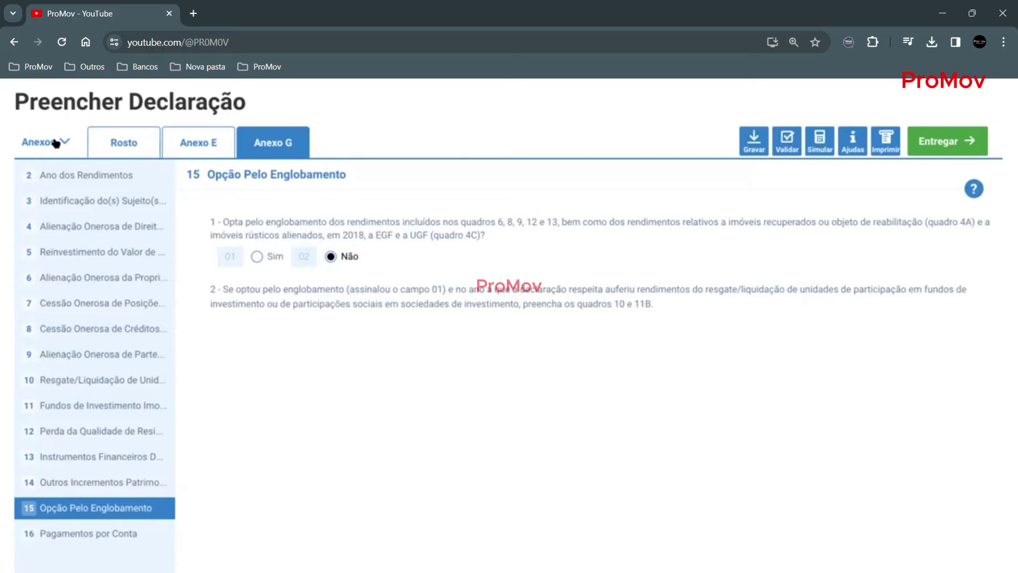
# - Add Anexo F (Rendimentos Prediais) and go through quadro 3 to quadro 4
pyautogui.click(56, 143)
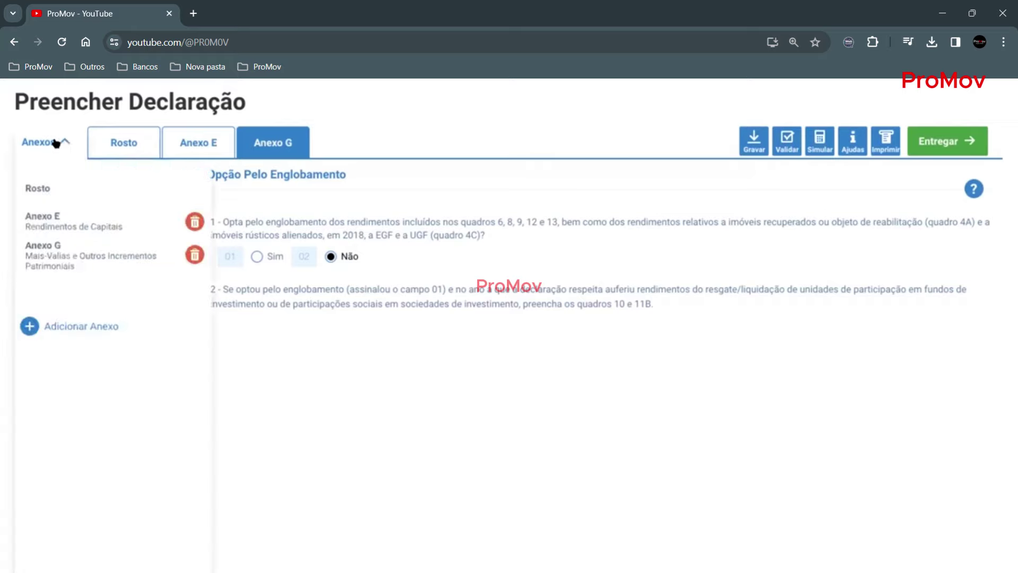
pyautogui.click(65, 327)
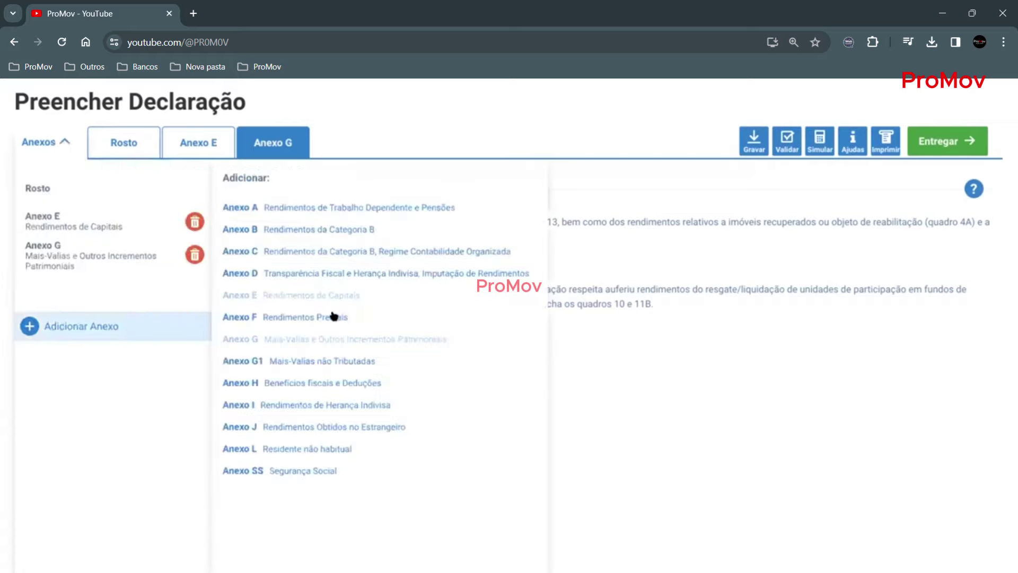
pyautogui.click(281, 317)
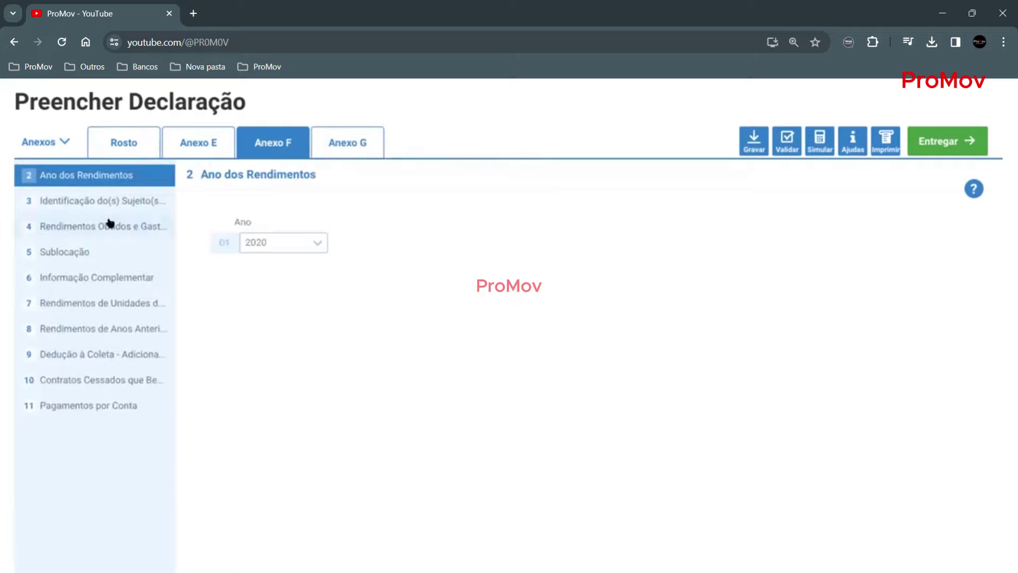
pyautogui.click(99, 200)
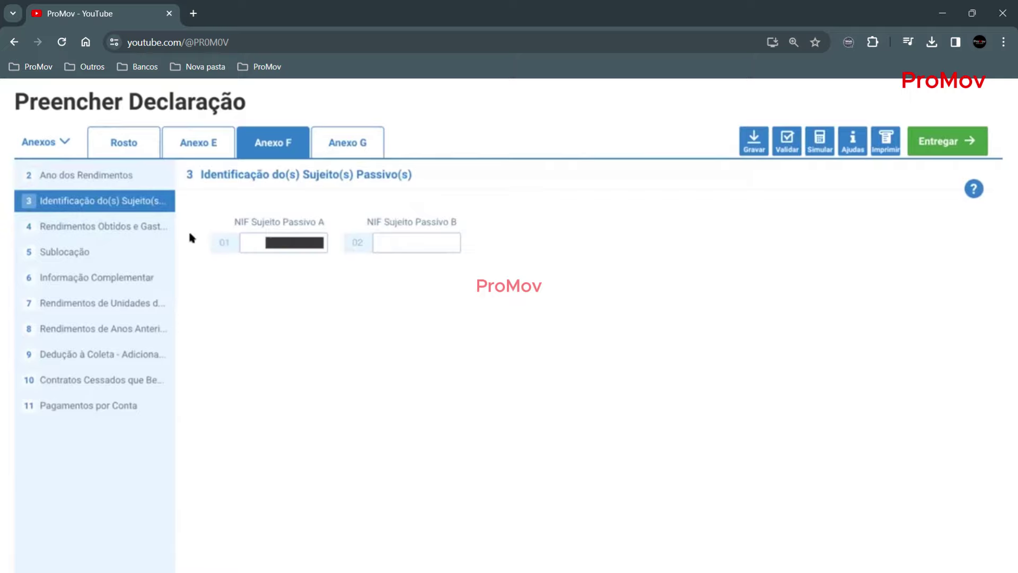
pyautogui.click(89, 225)
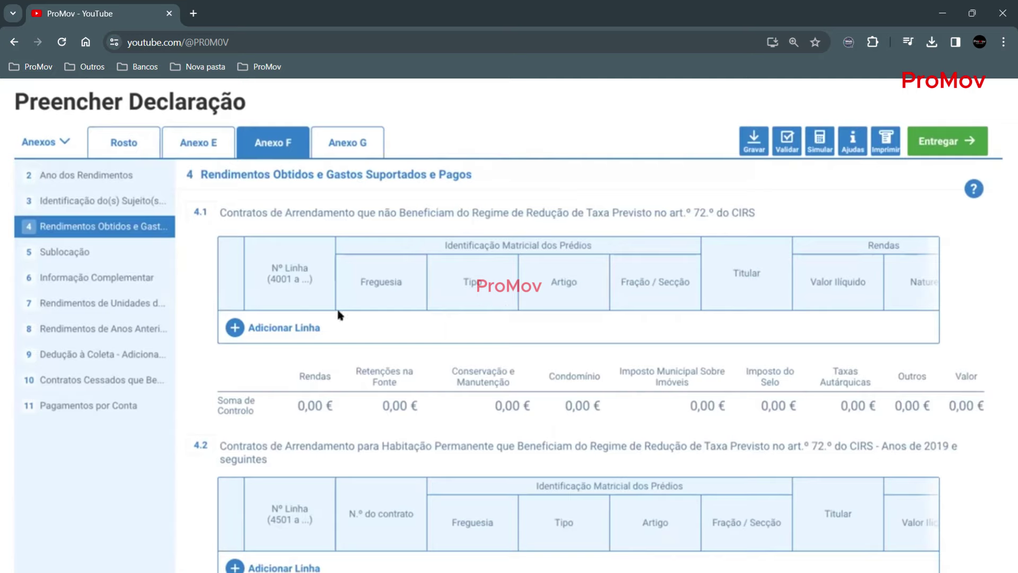
# - Add line 4001 with Freguesia 110608, type U - Urbano, Artigo 1234, Fração H
pyautogui.click(233, 327)
pyautogui.click(269, 326)
pyautogui.write('4000')
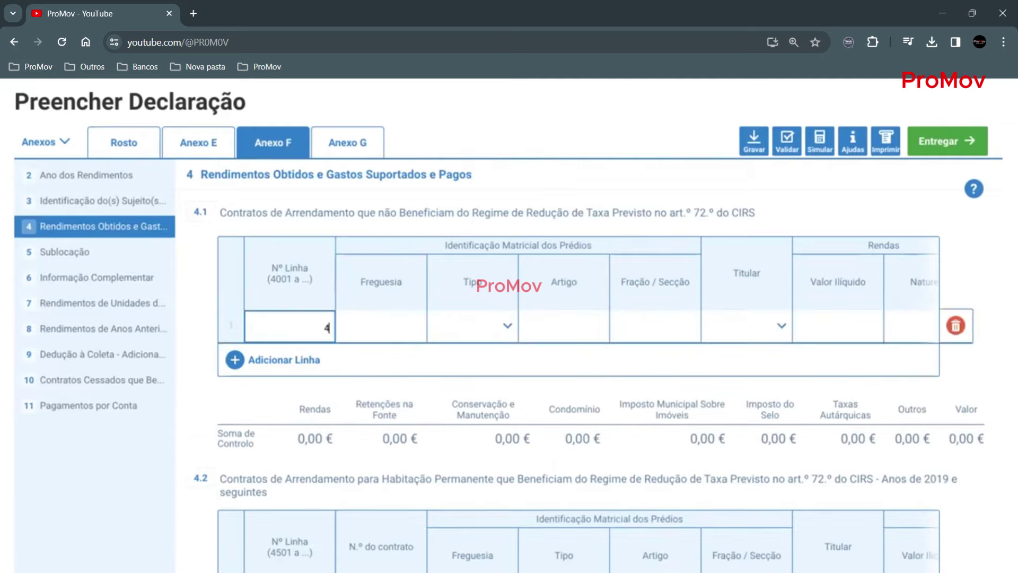
pyautogui.press('BackSpace')
pyautogui.press('BackSpace')
pyautogui.write('01')
pyautogui.click(366, 324)
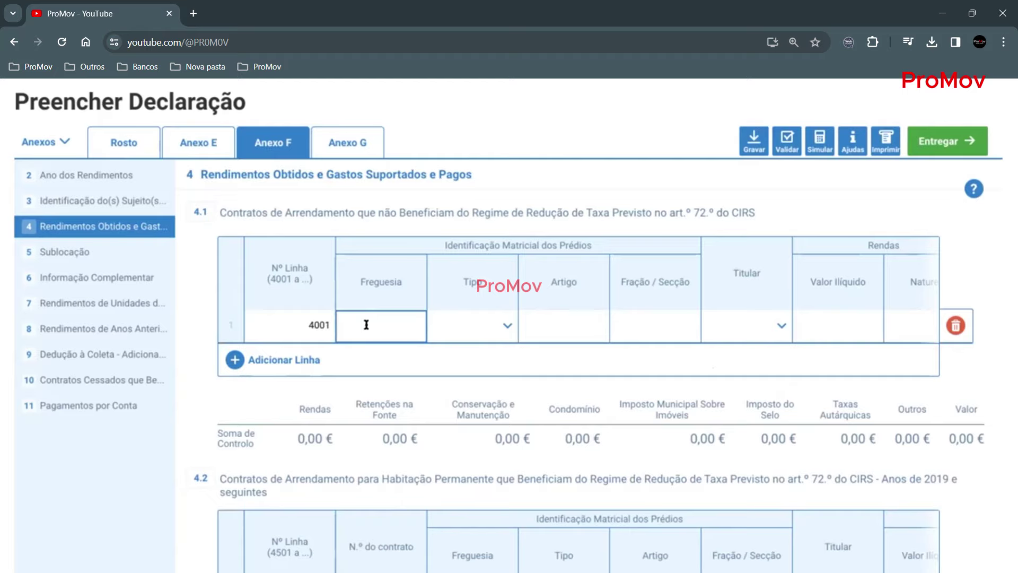
pyautogui.write('110608')
pyautogui.click(493, 324)
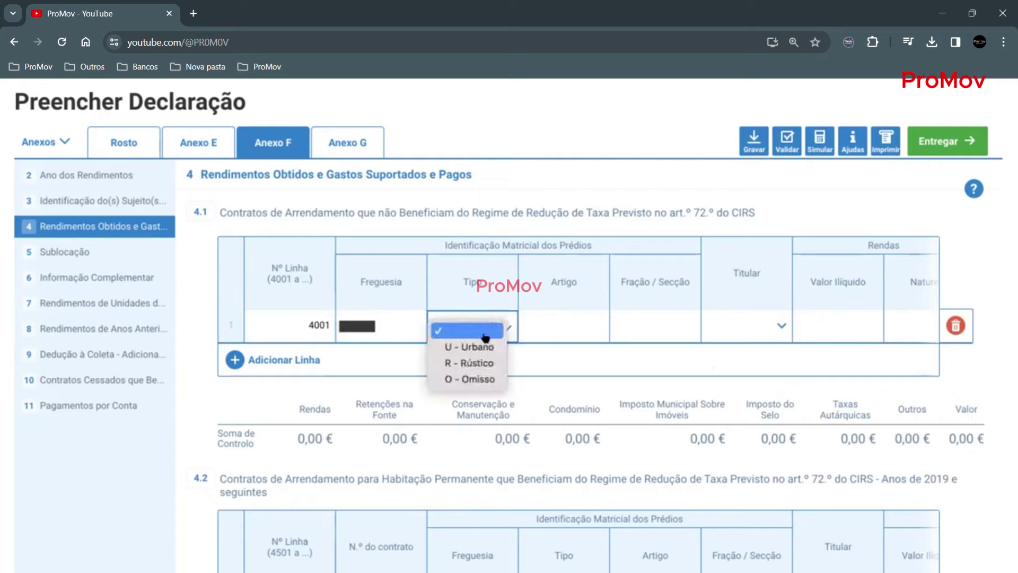
pyautogui.click(480, 346)
pyautogui.click(553, 321)
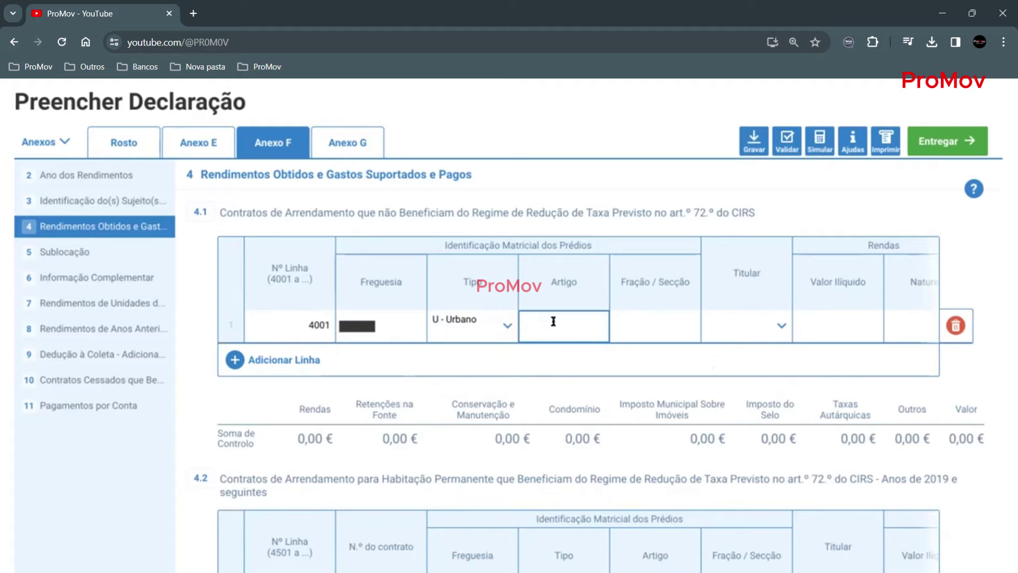
pyautogui.write('1234')
pyautogui.click(644, 321)
pyautogui.write('H')
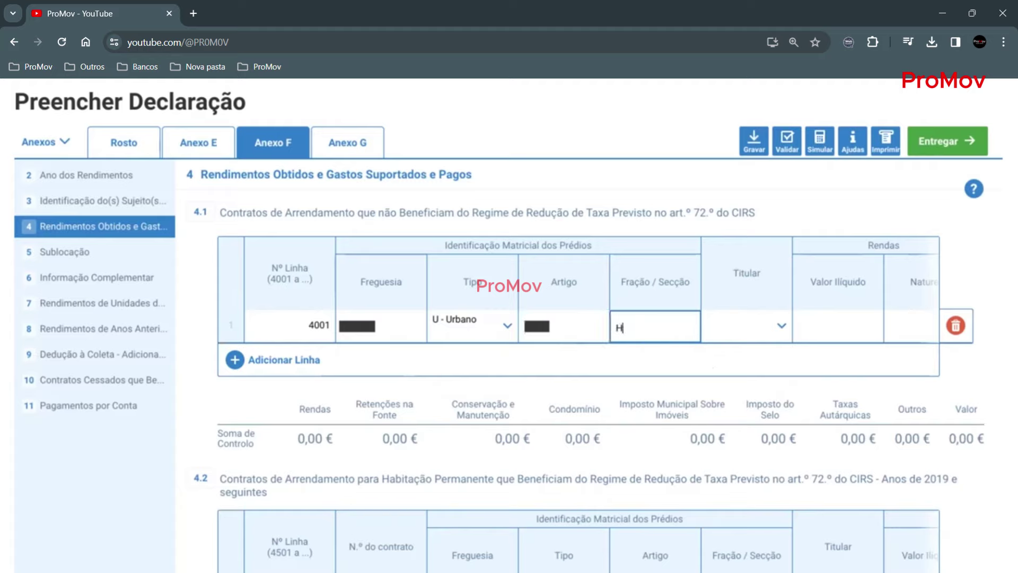
# - Set Titular A, gross rent 8 940,00 € and nature 01 - Arrendamento
pyautogui.hscroll(3, 707, 302)
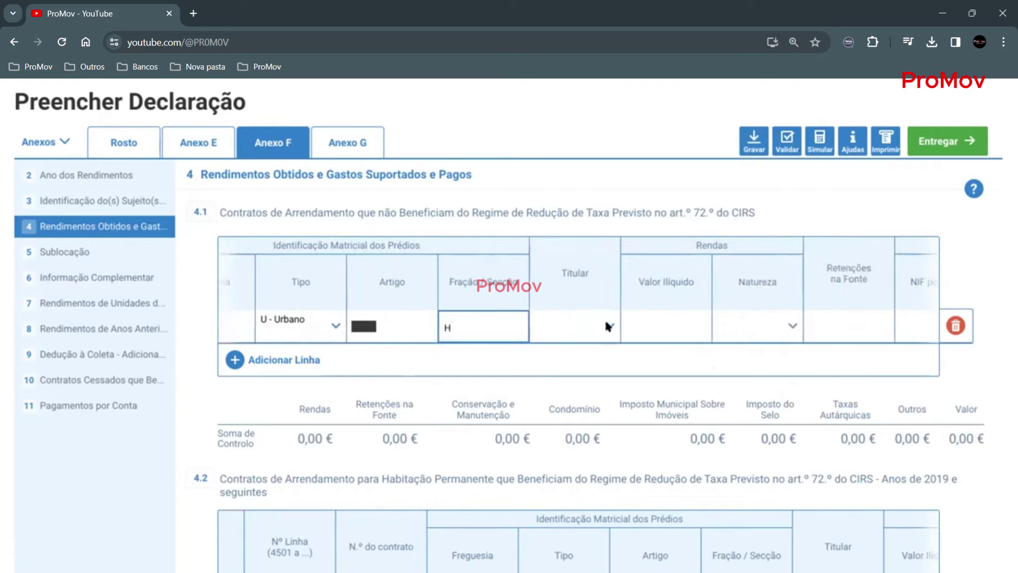
pyautogui.click(608, 326)
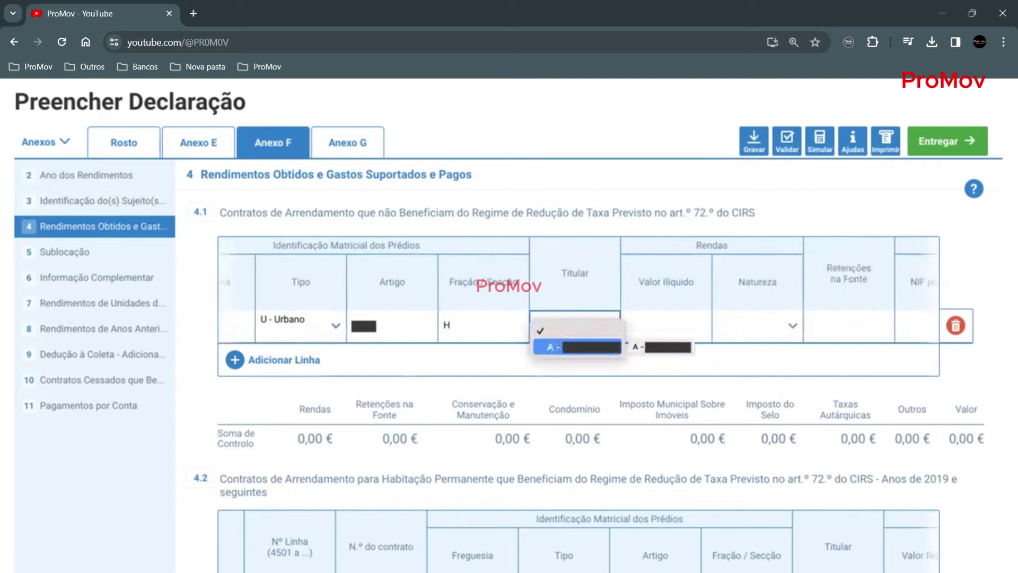
pyautogui.click(578, 347)
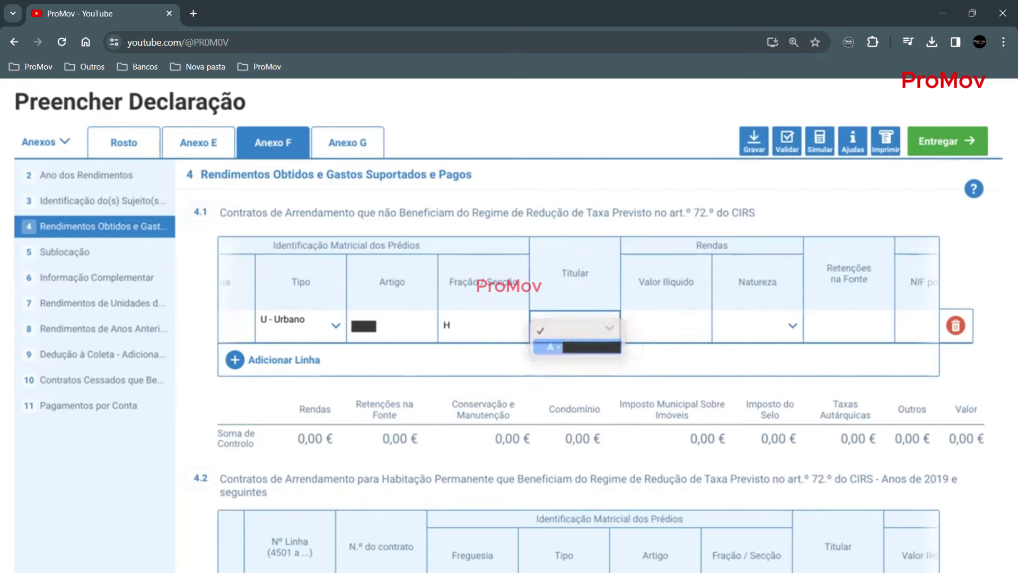
pyautogui.click(662, 322)
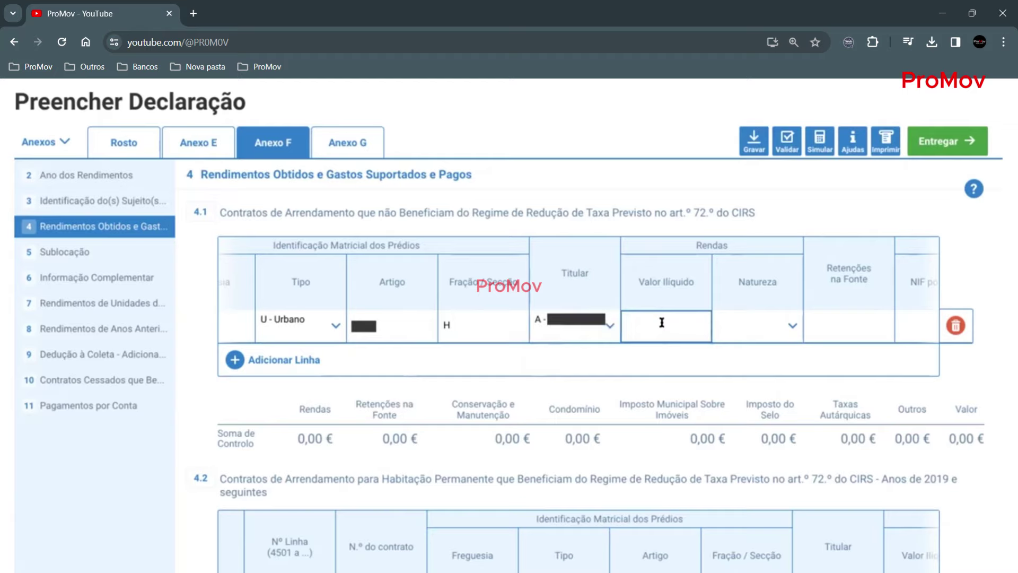
pyautogui.write('8 940,')
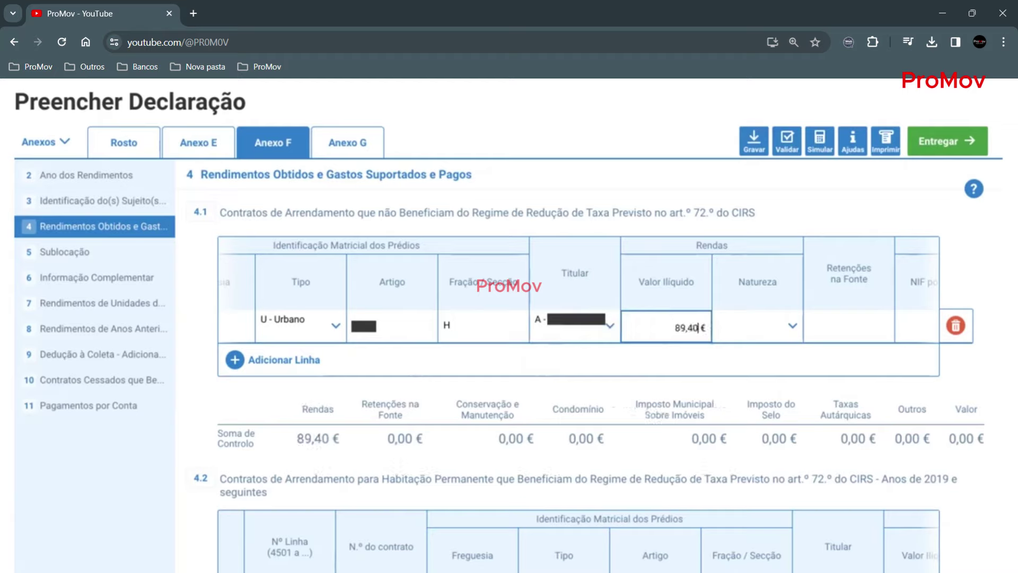
pyautogui.write('00')
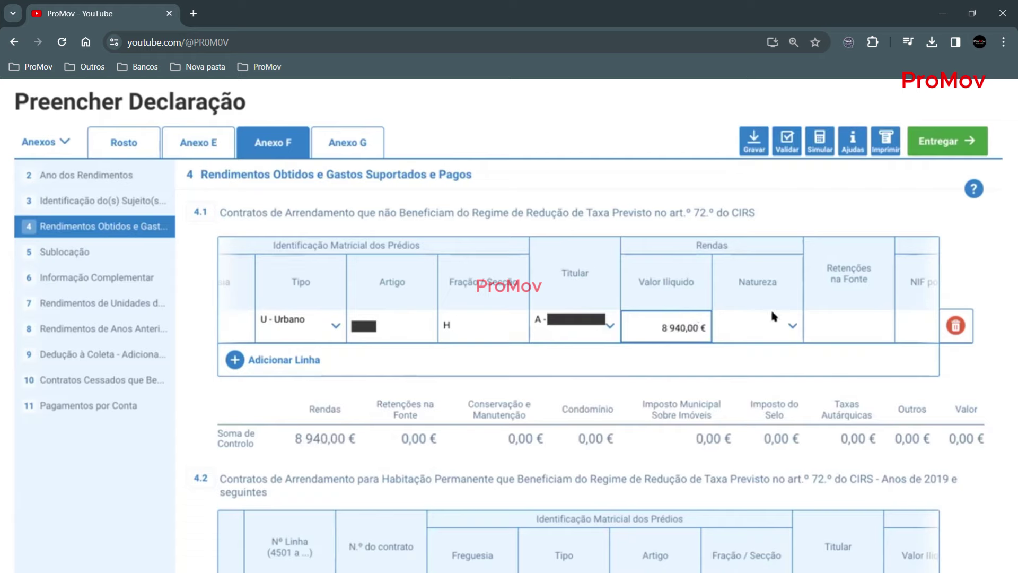
pyautogui.hscroll(3, 745, 311)
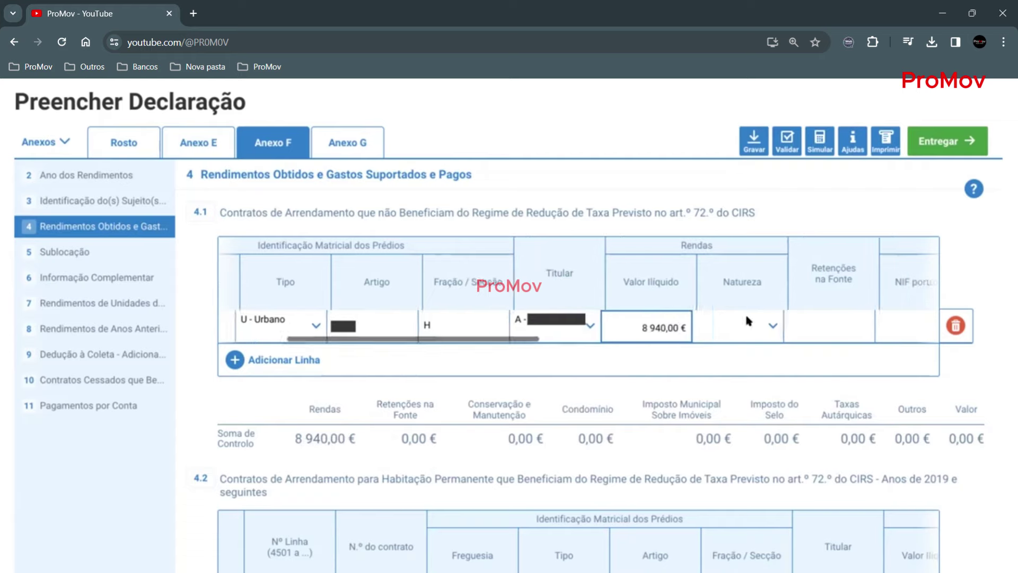
pyautogui.click(709, 323)
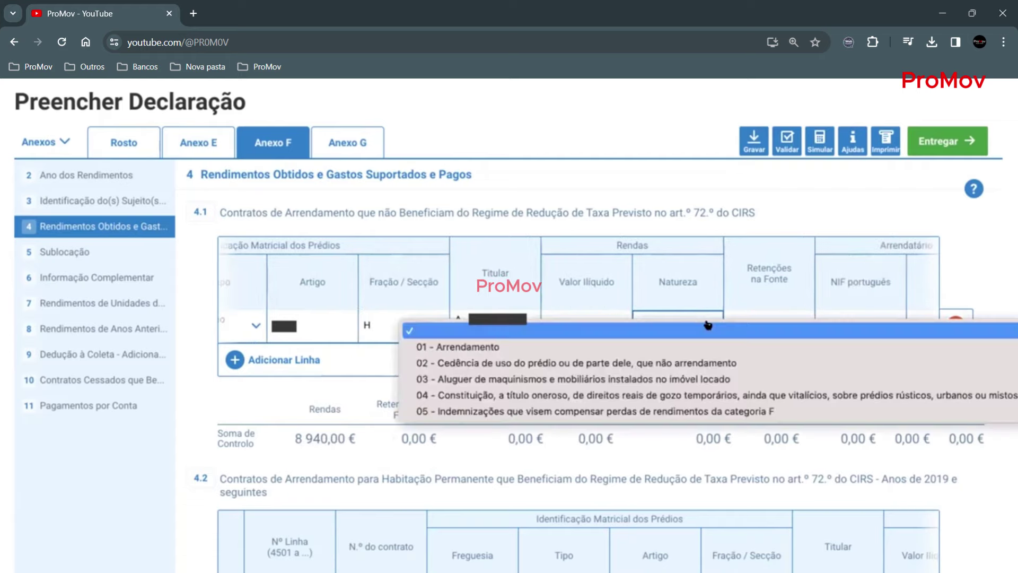
pyautogui.click(482, 347)
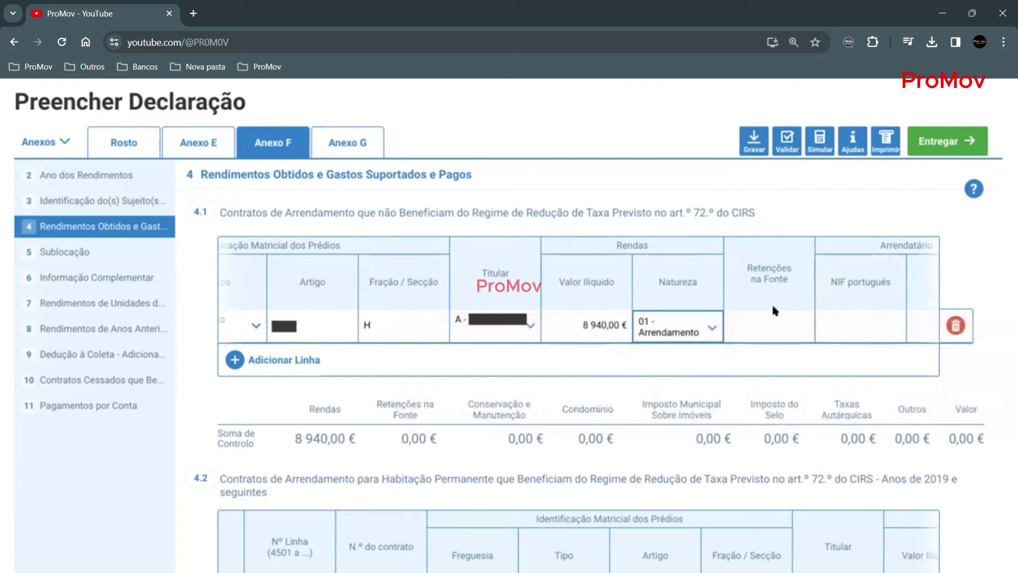
# - Skip past the withholding tax field and paste in the tenant's Portuguese NIF
pyautogui.hscroll(3, 773, 308)
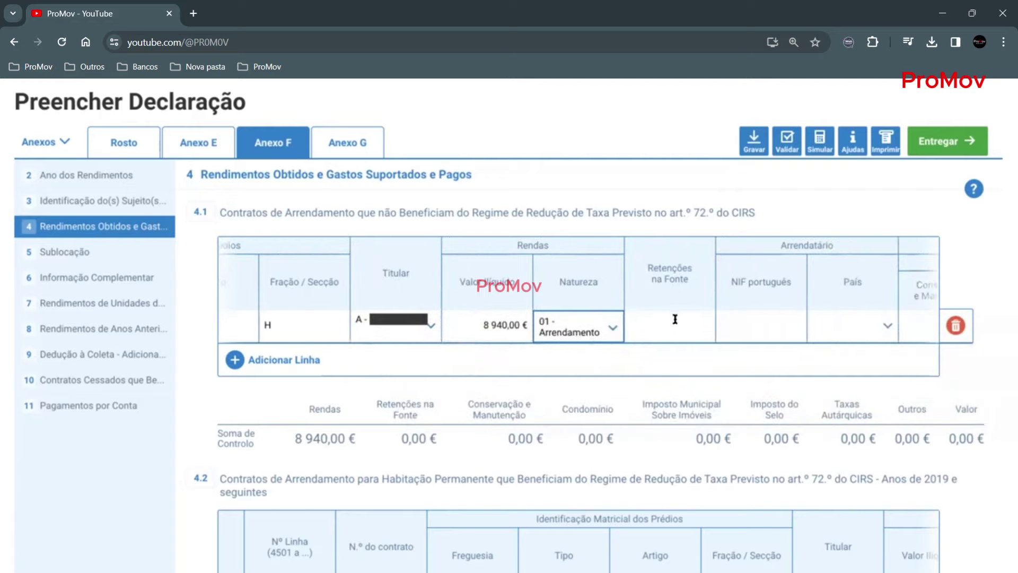
pyautogui.click(669, 321)
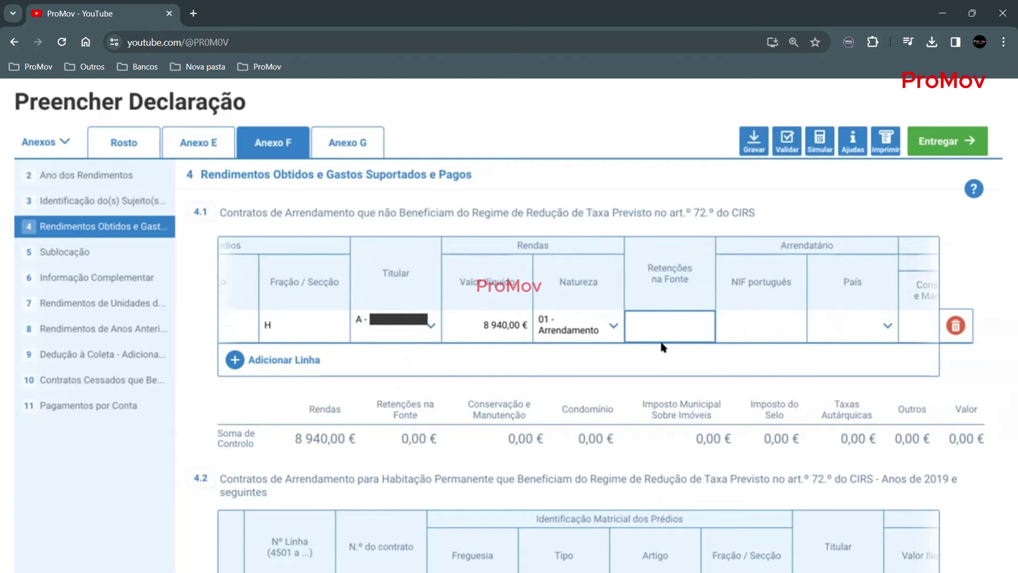
pyautogui.hscroll(2, 792, 313)
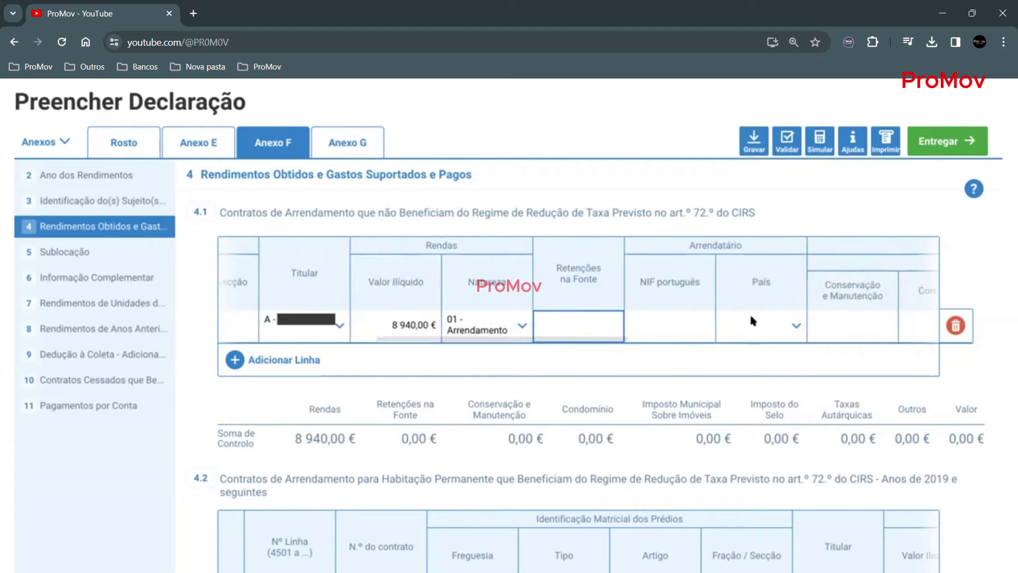
pyautogui.click(664, 317)
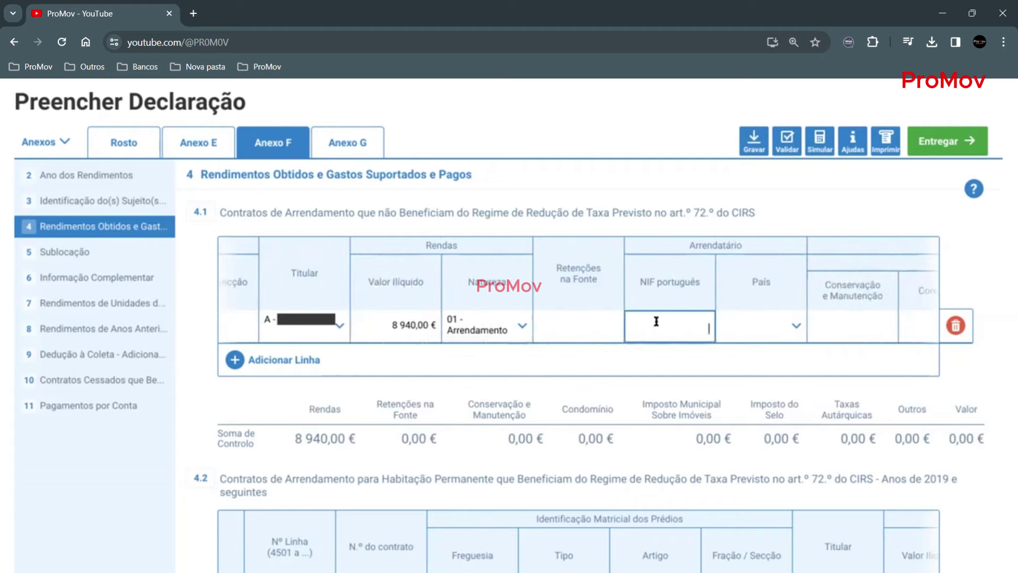
pyautogui.hotkey('ctrl', 'v')
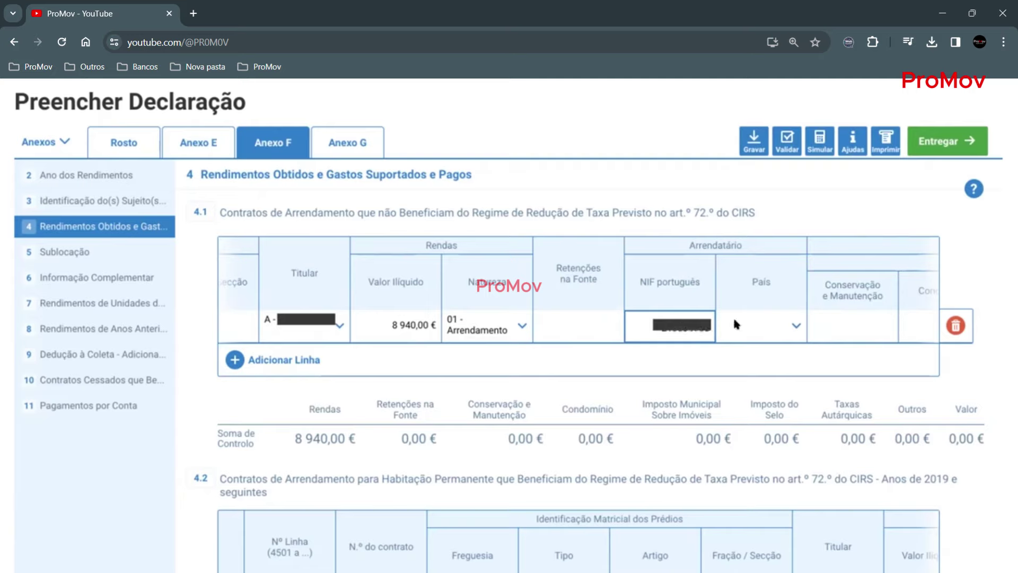
pyautogui.click(782, 318)
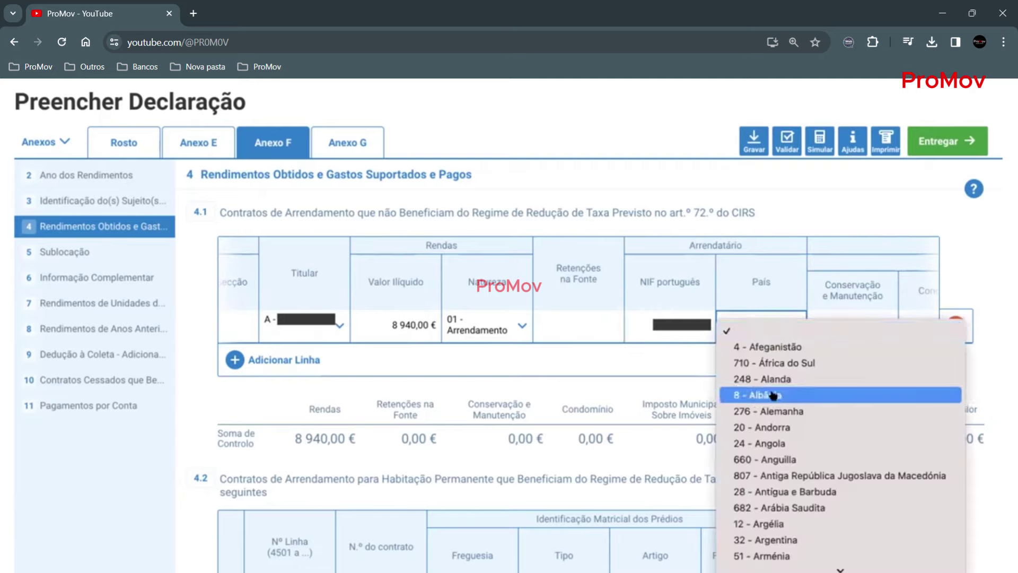
pyautogui.write('894')
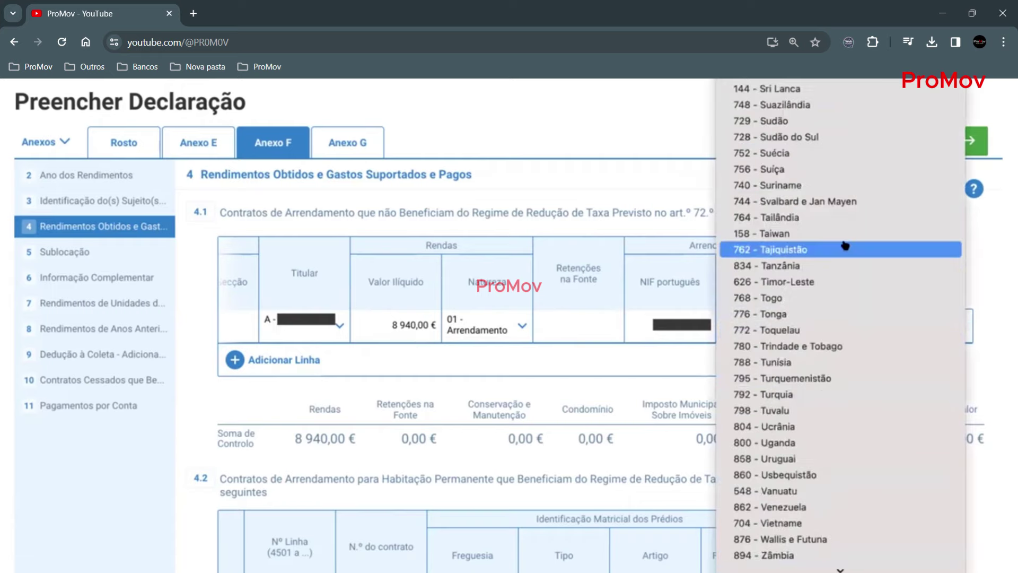
pyautogui.scroll(15, 845, 246)
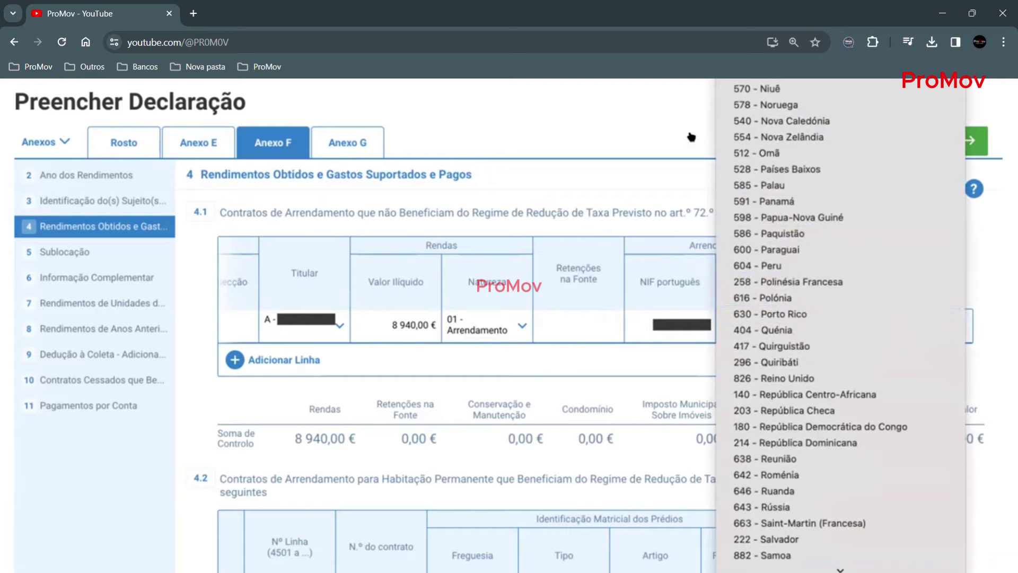
pyautogui.click(610, 364)
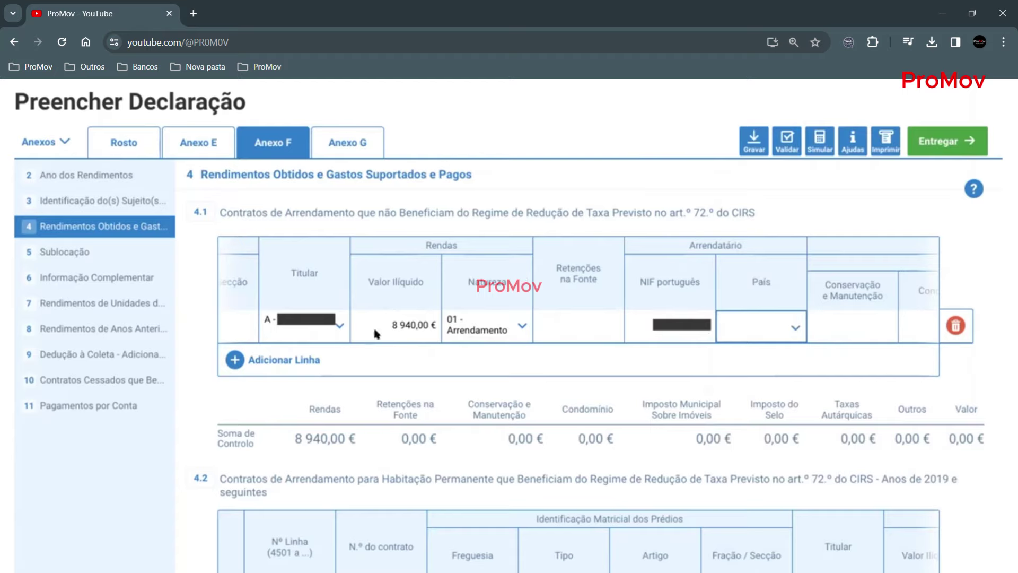
pyautogui.hscroll(5, 833, 317)
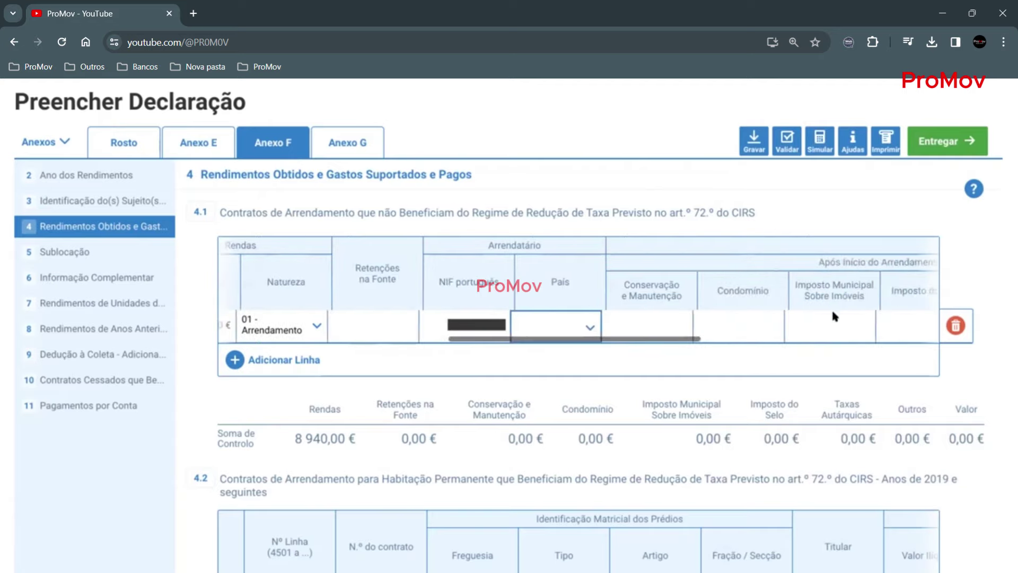
pyautogui.hscroll(2, 832, 316)
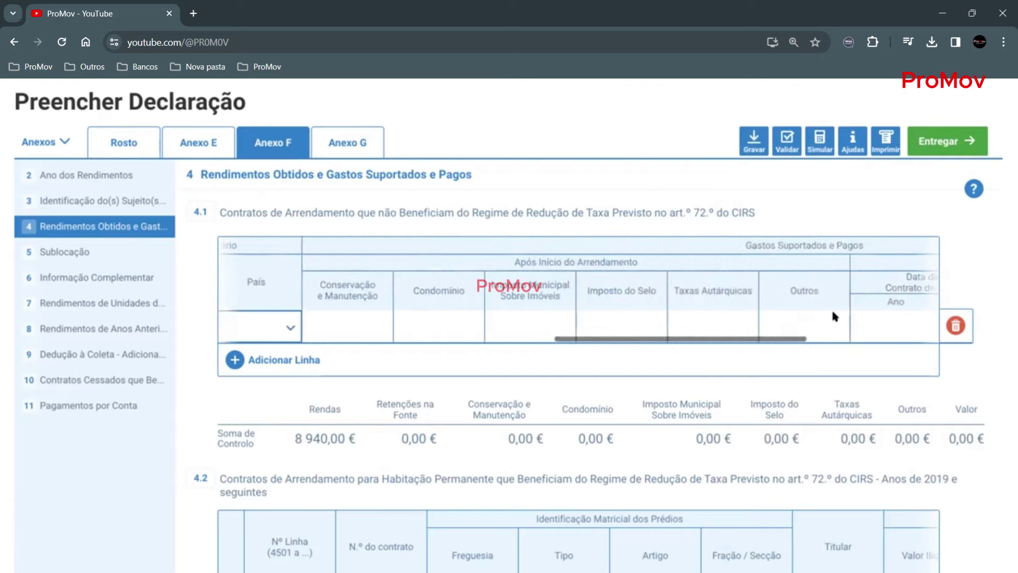
pyautogui.click(349, 327)
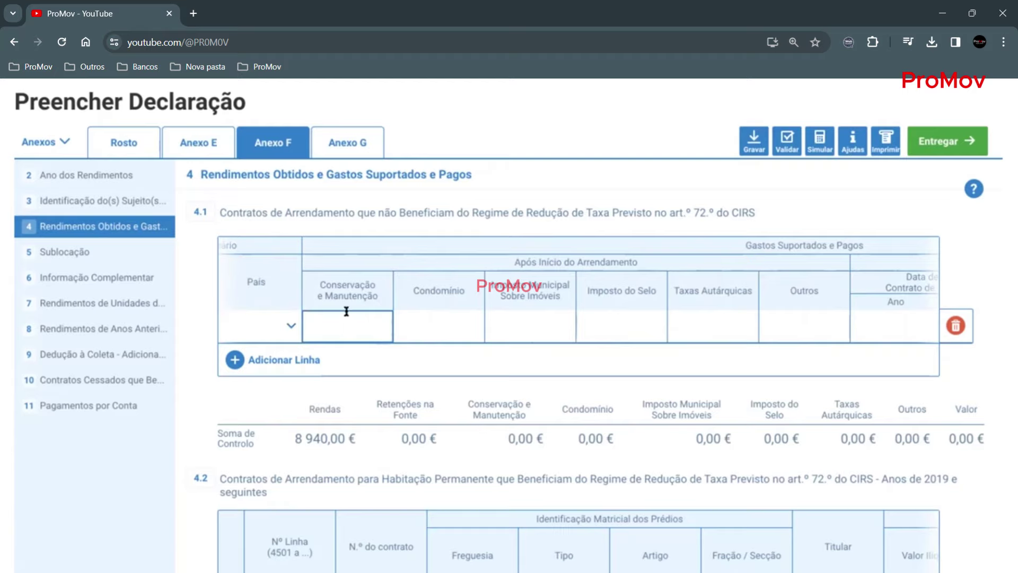
pyautogui.click(524, 315)
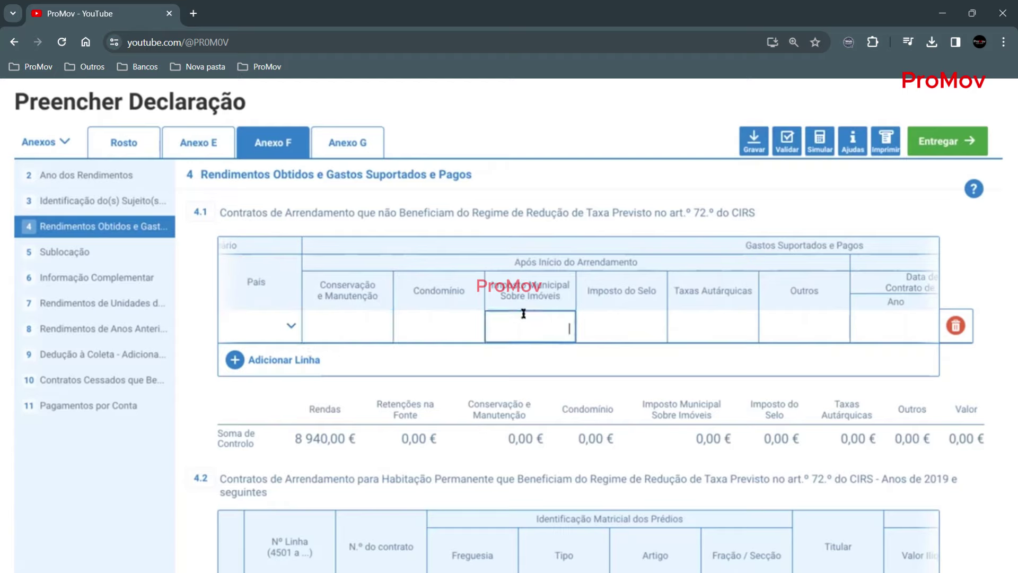
pyautogui.write('300,00 €')
pyautogui.click(608, 317)
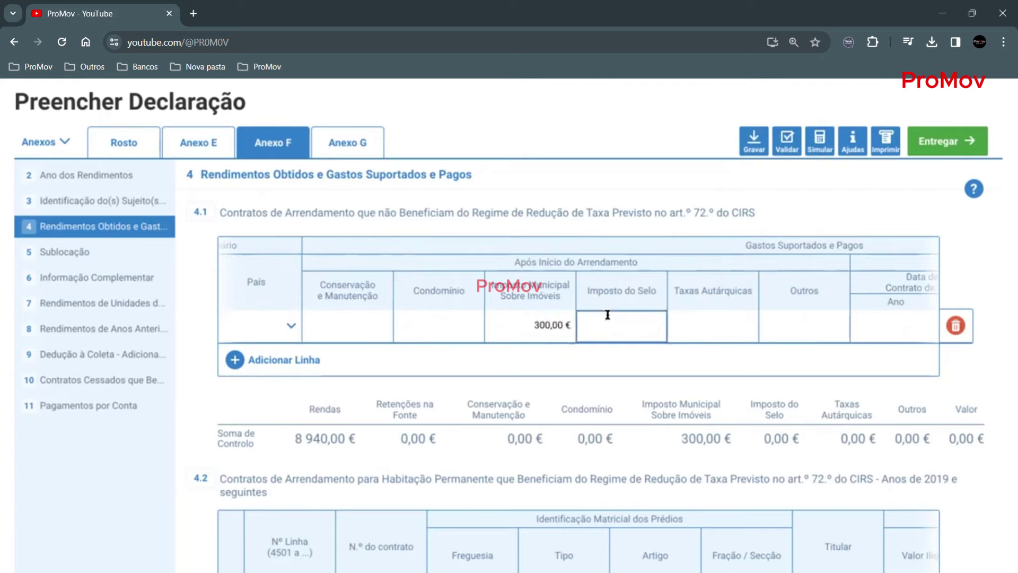
pyautogui.hscroll(2, 747, 316)
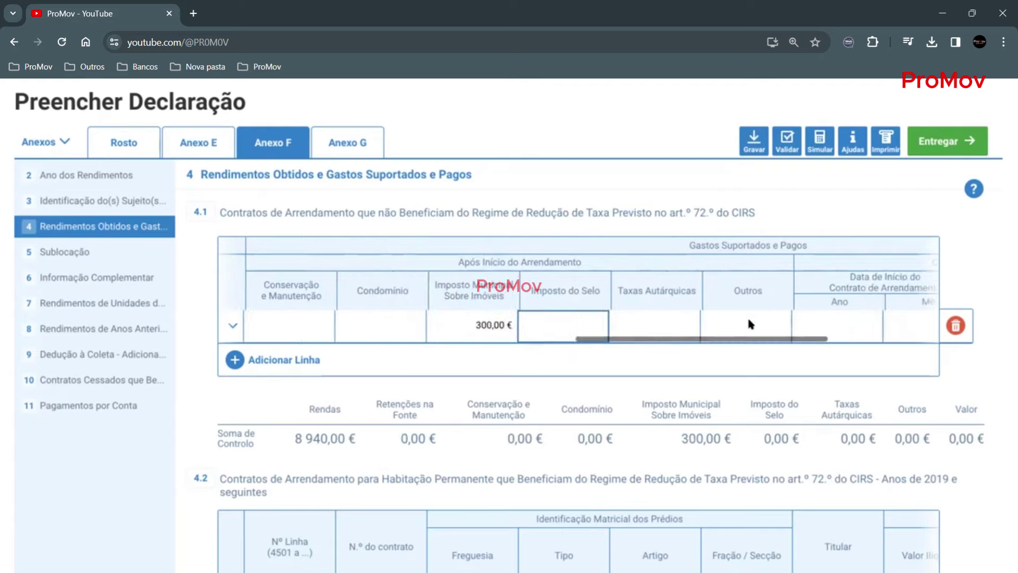
pyautogui.hscroll(2, 748, 320)
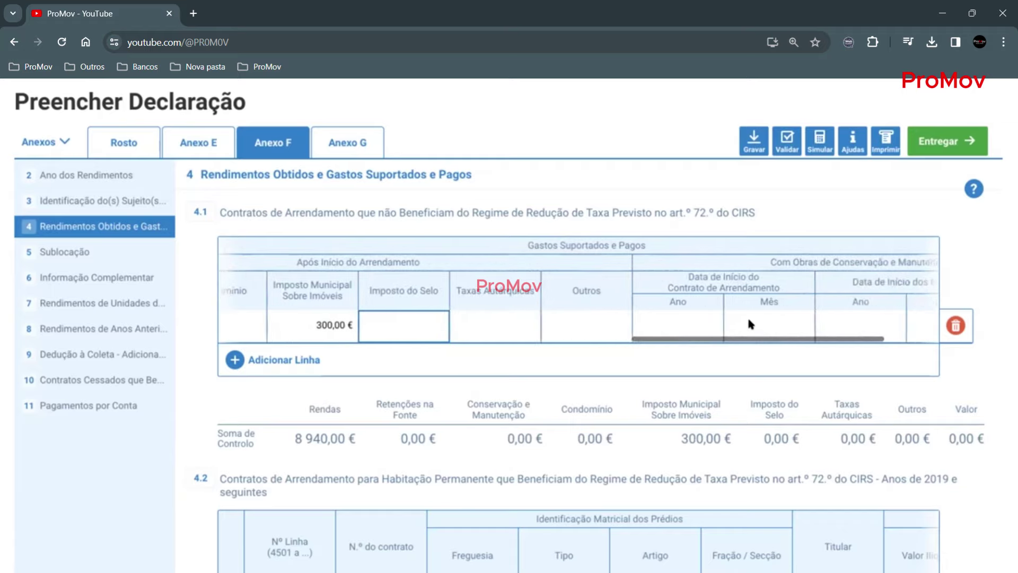
pyautogui.hscroll(2, 749, 324)
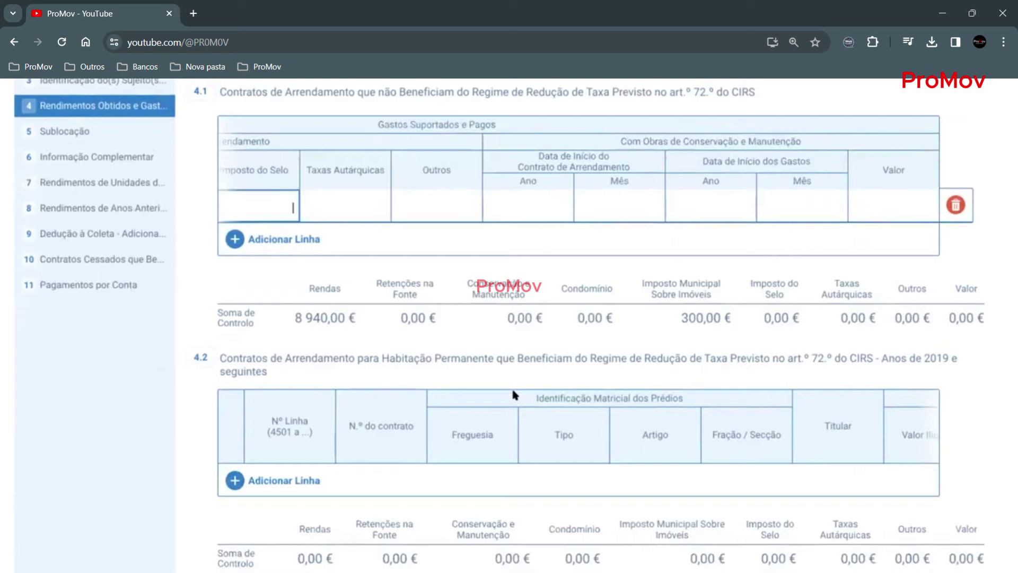
pyautogui.scroll(-3, 514, 393)
pyautogui.scroll(1, 512, 392)
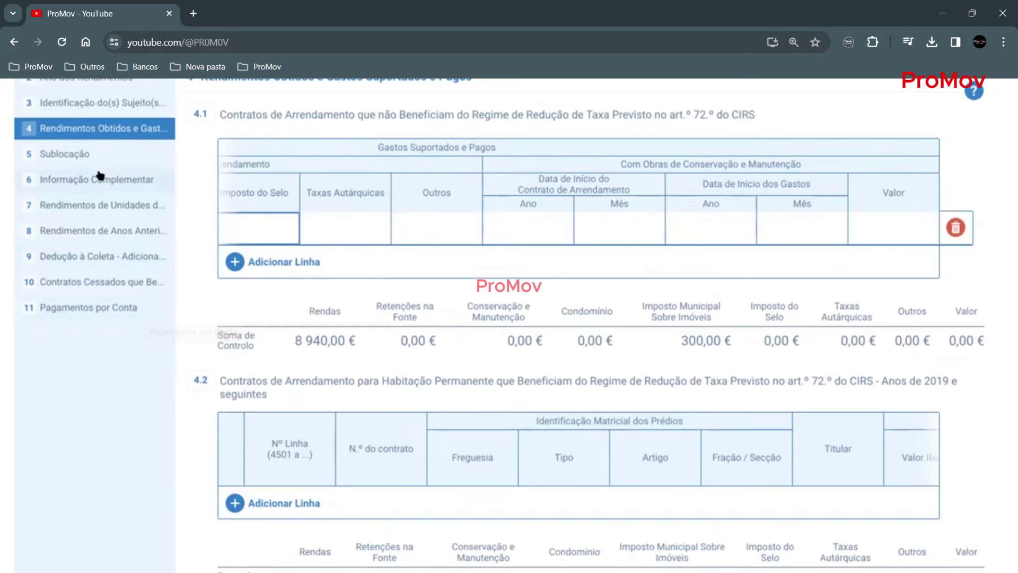
pyautogui.scroll(2, 98, 204)
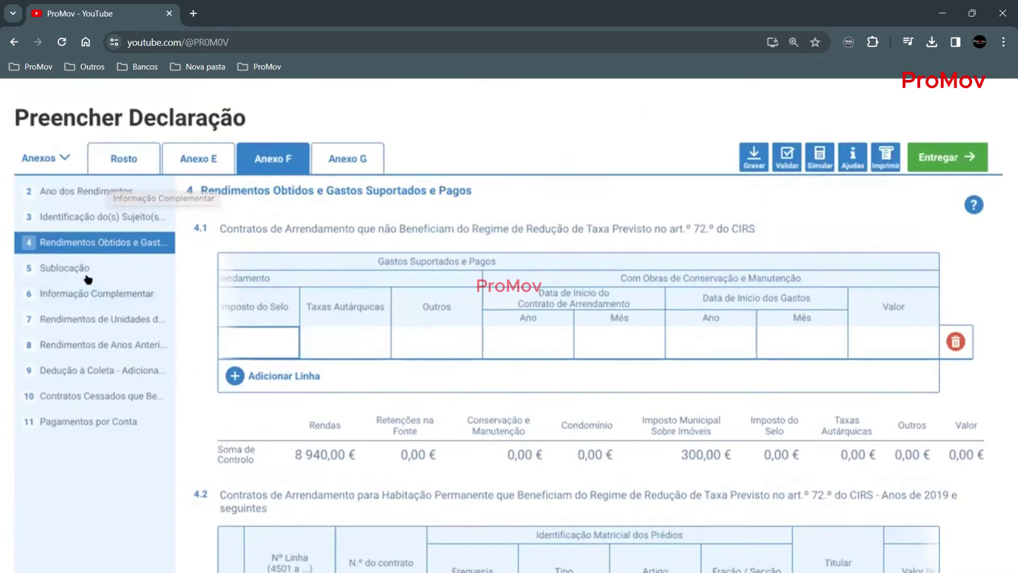
# - In Anexo F section 6, Informação Complementar, answer Não to englobamento of rental income
pyautogui.click(86, 294)
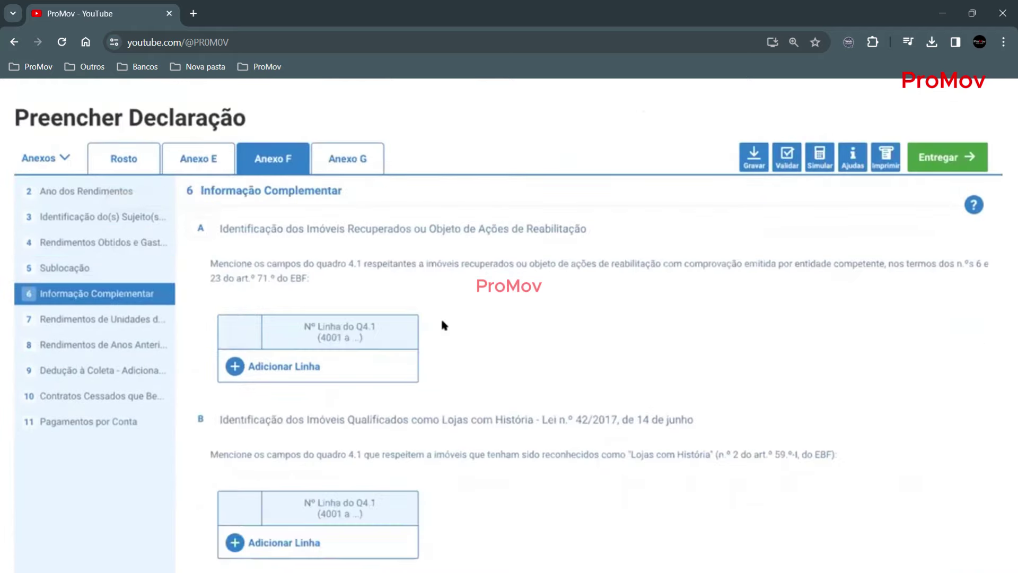
pyautogui.scroll(-8, 441, 318)
pyautogui.scroll(-6, 442, 321)
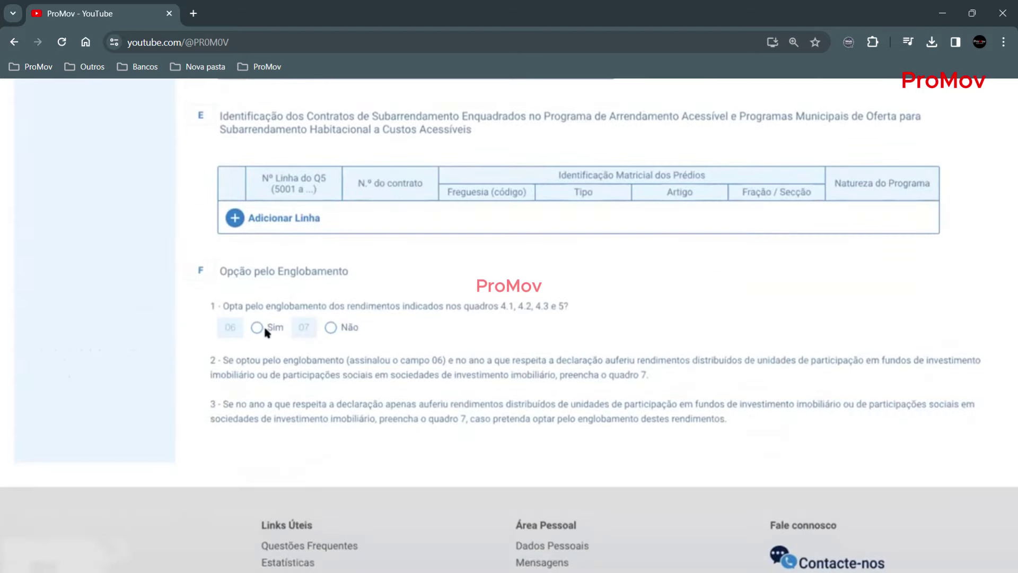
pyautogui.click(331, 328)
# - Validate the declaration and close the Sem erros result
pyautogui.scroll(15, 720, 308)
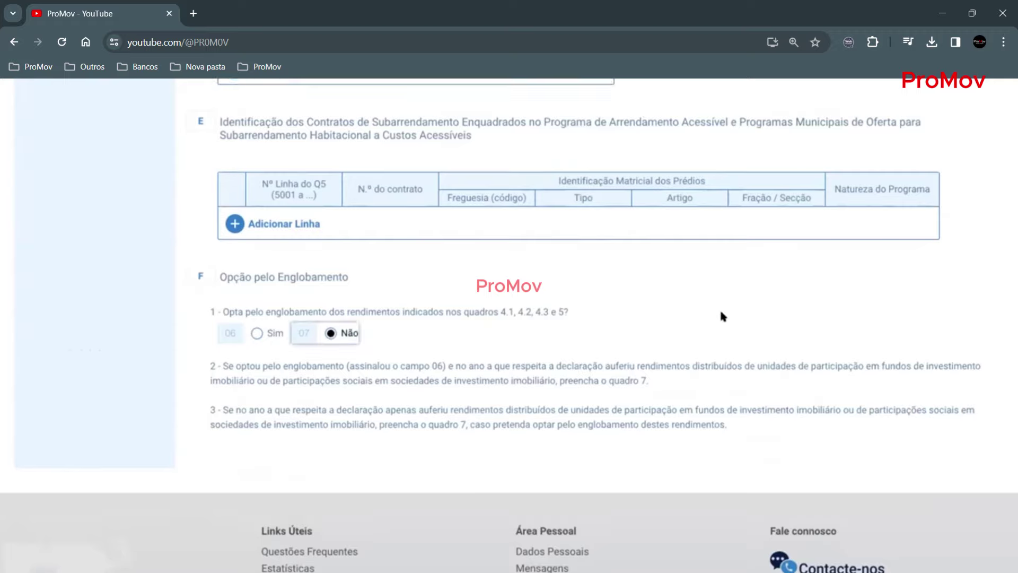
pyautogui.click(787, 276)
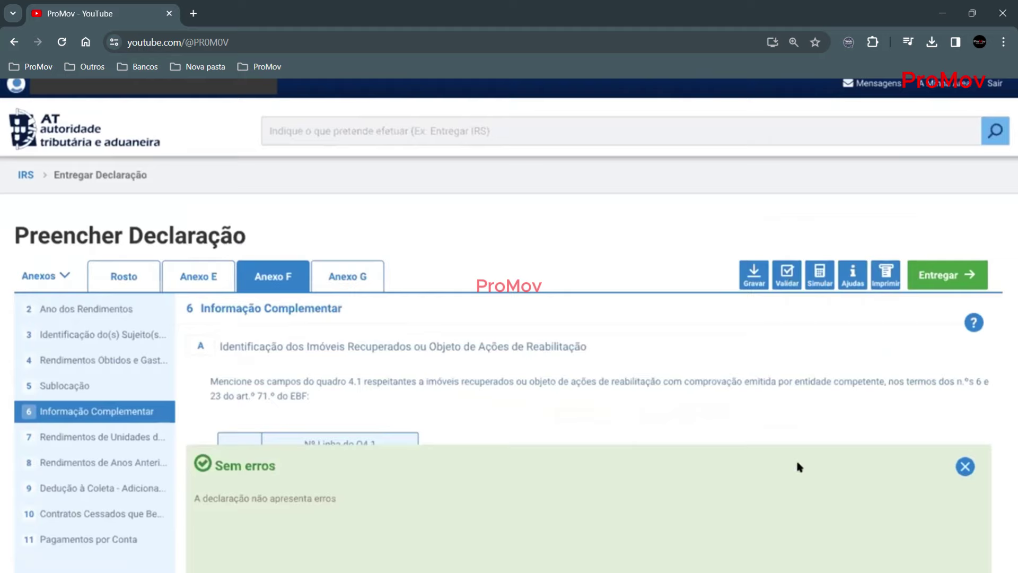
pyautogui.click(963, 467)
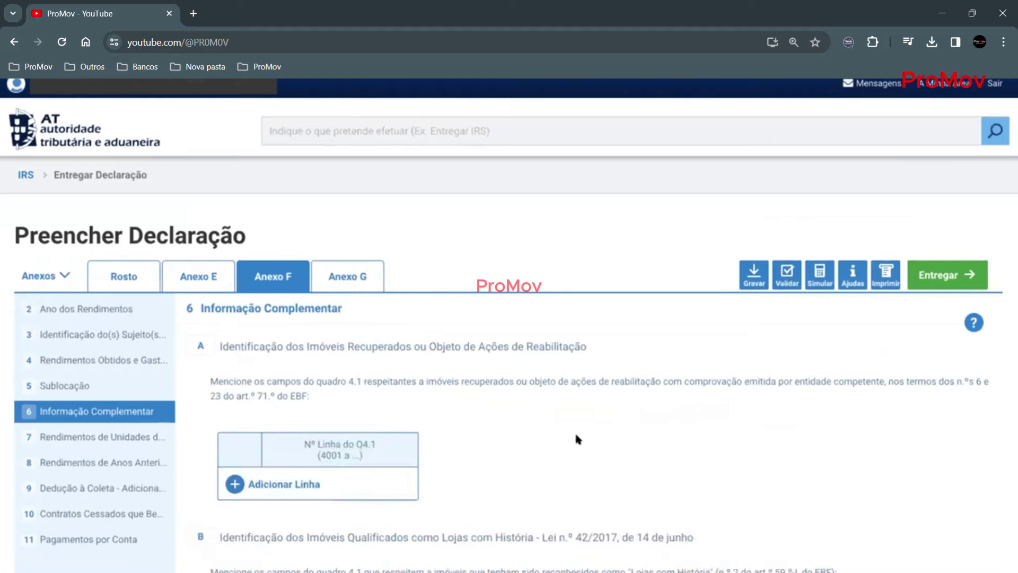
pyautogui.scroll(-1, 578, 439)
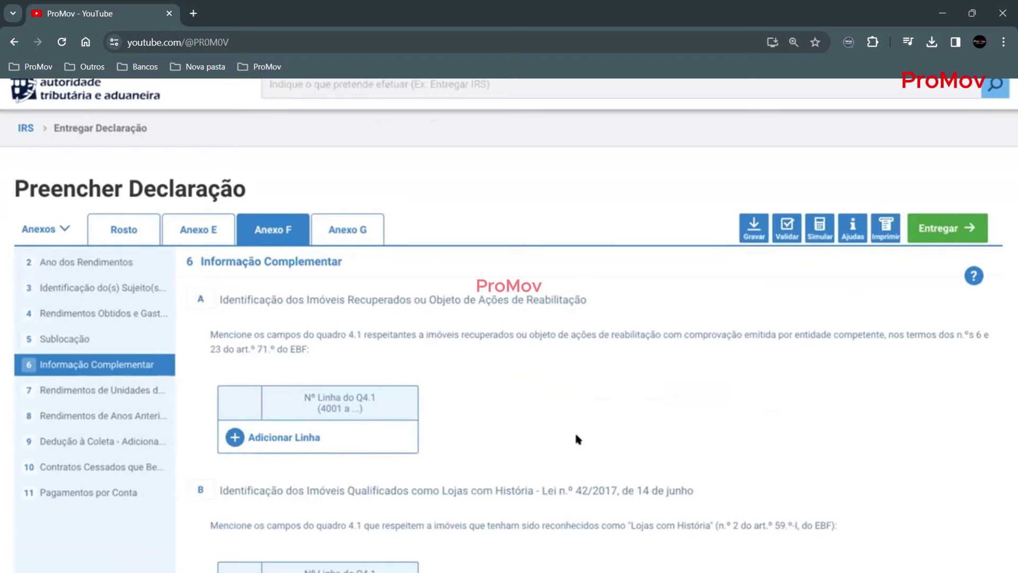
# - Add Anexo J for foreign income, entering the holder's fiscal number and confirming
pyautogui.click(64, 229)
pyautogui.click(81, 446)
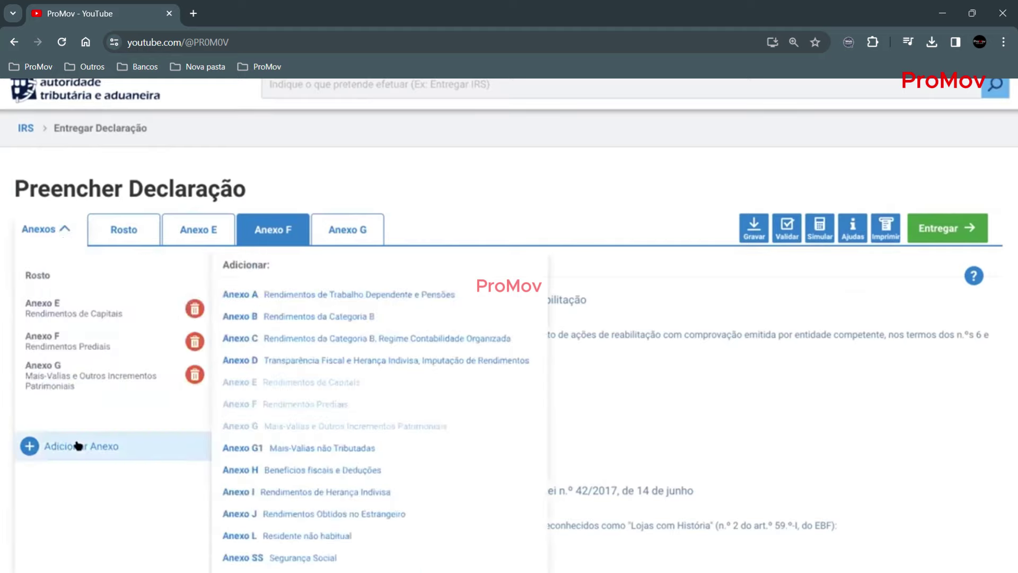
pyautogui.scroll(-2, 326, 501)
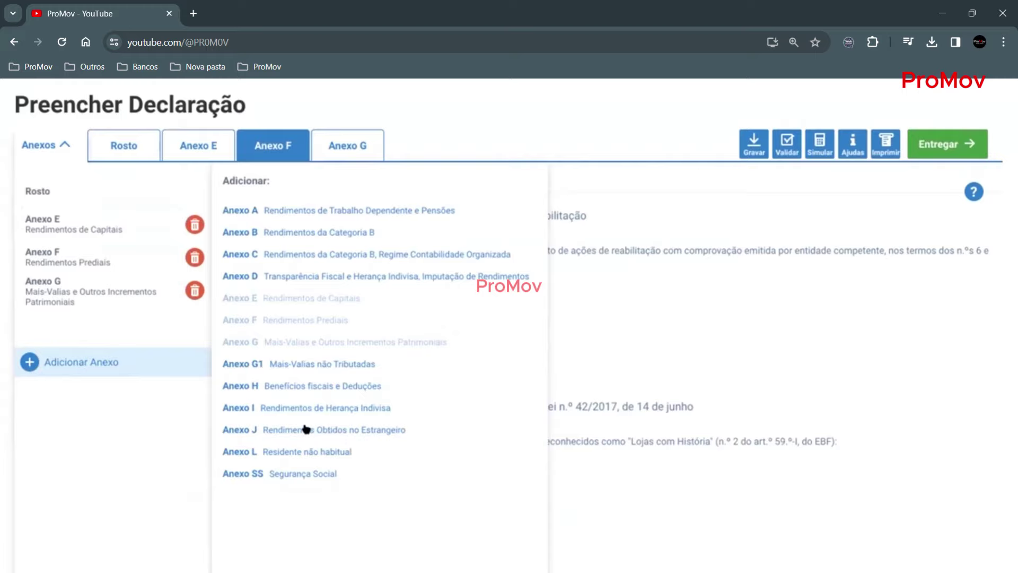
pyautogui.click(306, 429)
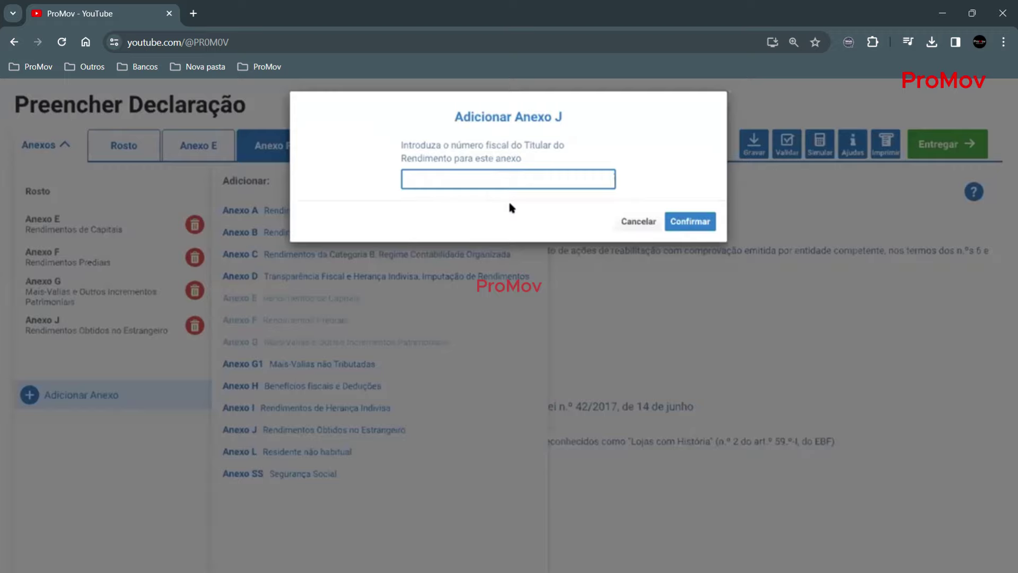
pyautogui.hotkey('ctrl', 'v')
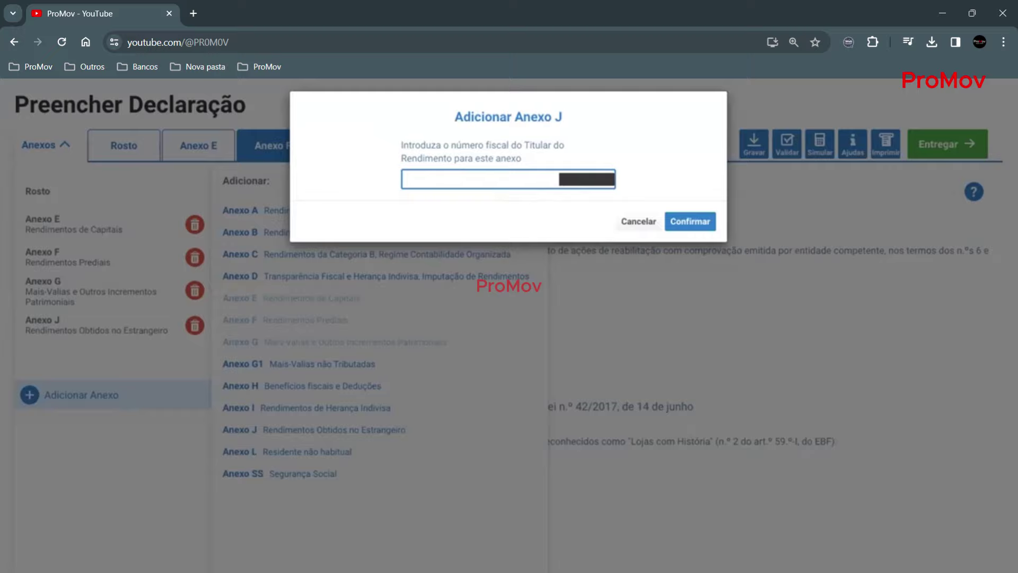
pyautogui.click(690, 217)
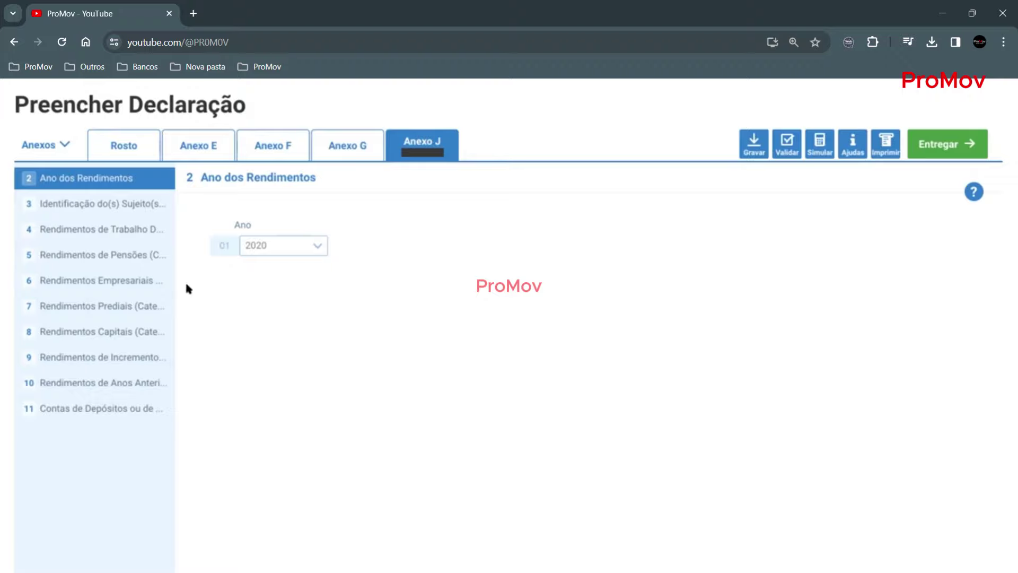
# - Go to Anexo J quadro 8, Rendimentos Capitais (Categoria E)
pyautogui.click(79, 336)
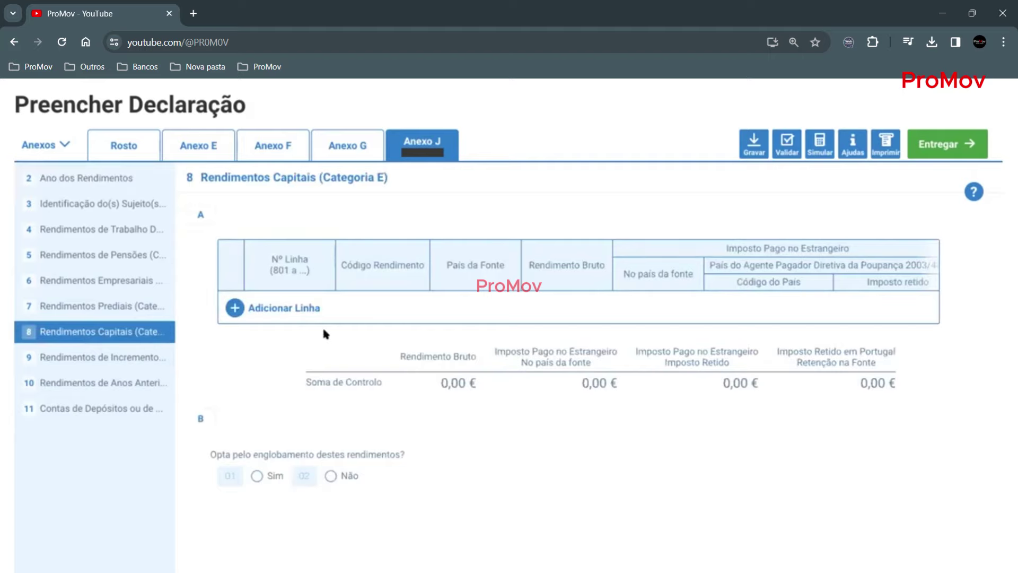
# - Add line 801 in quadro 8A with income code E10 dividends
pyautogui.scroll(-1, 334, 324)
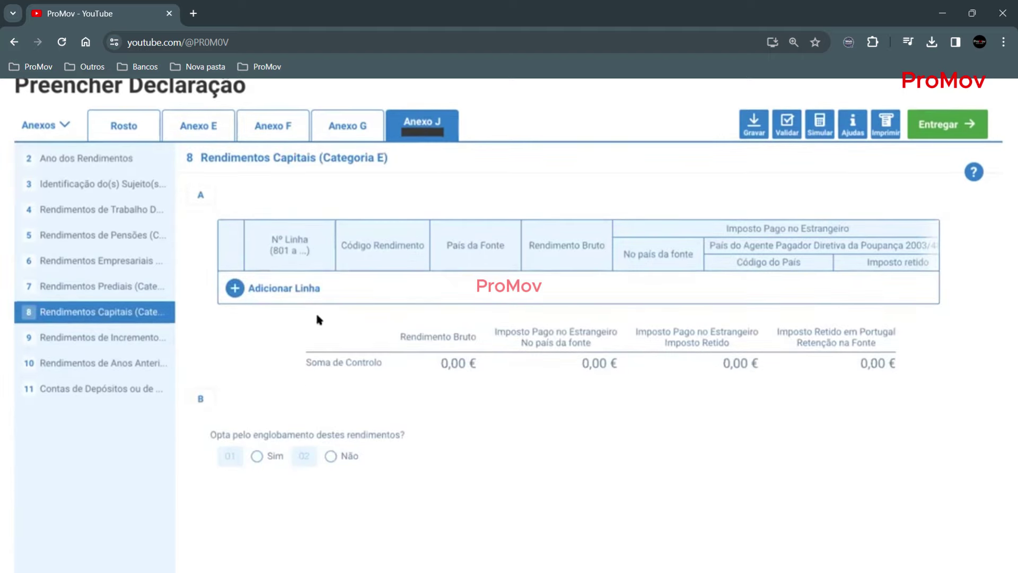
pyautogui.click(233, 288)
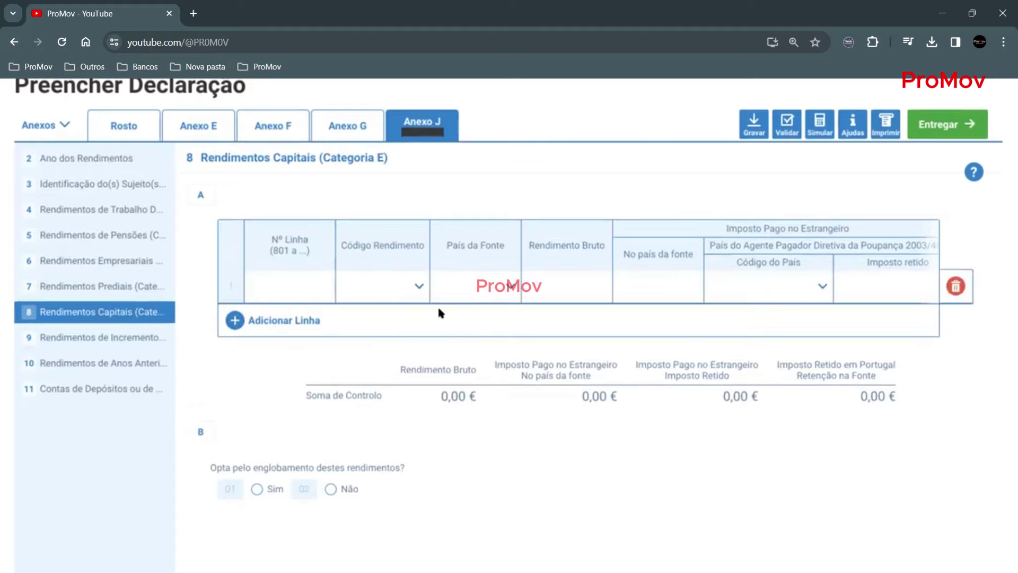
pyautogui.click(292, 278)
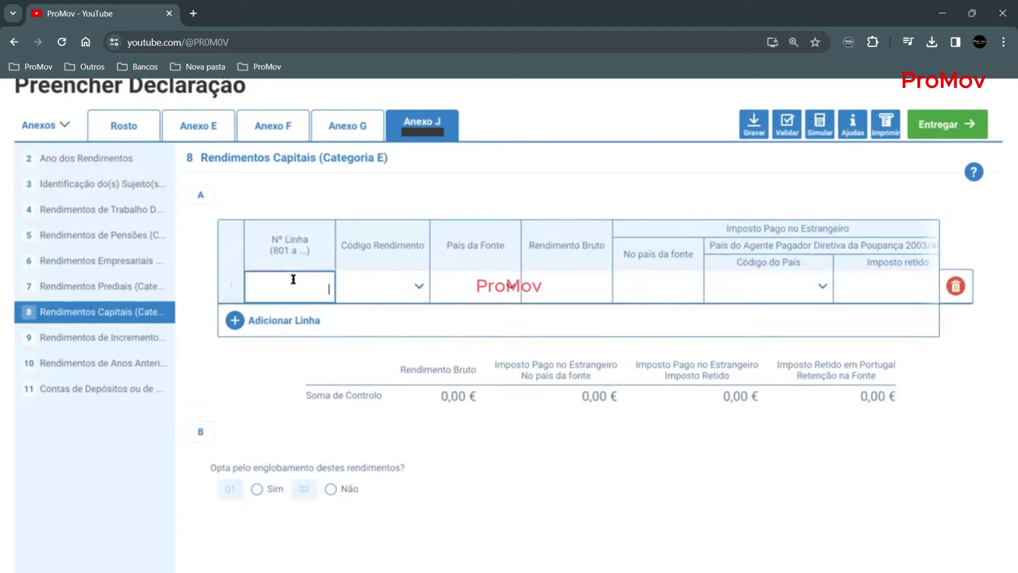
pyautogui.write('801')
pyautogui.click(416, 284)
pyautogui.click(416, 285)
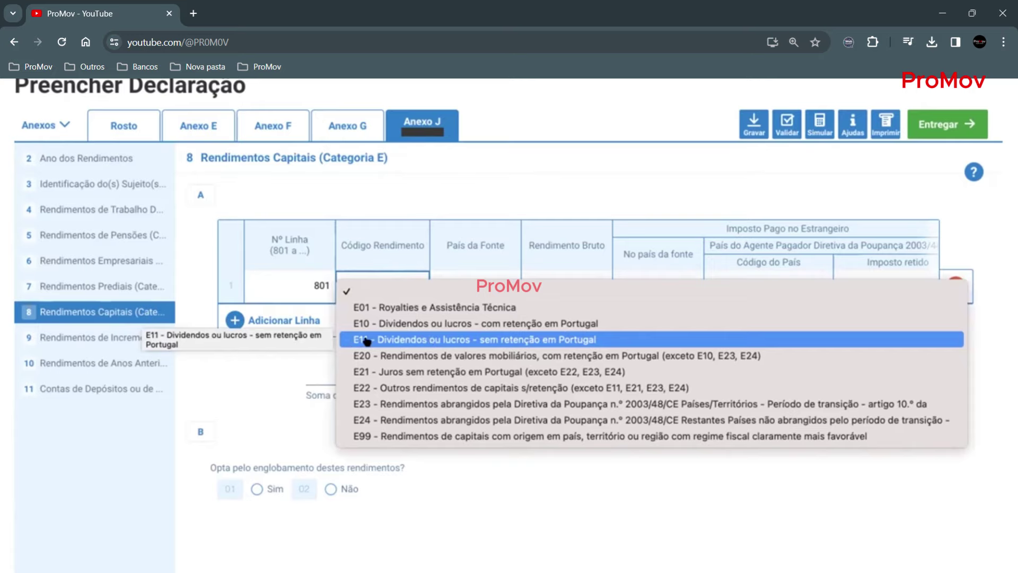
pyautogui.click(401, 323)
# - Set the source country to 840 Estados Unidos da América and gross income 10 000,00 €
pyautogui.click(501, 287)
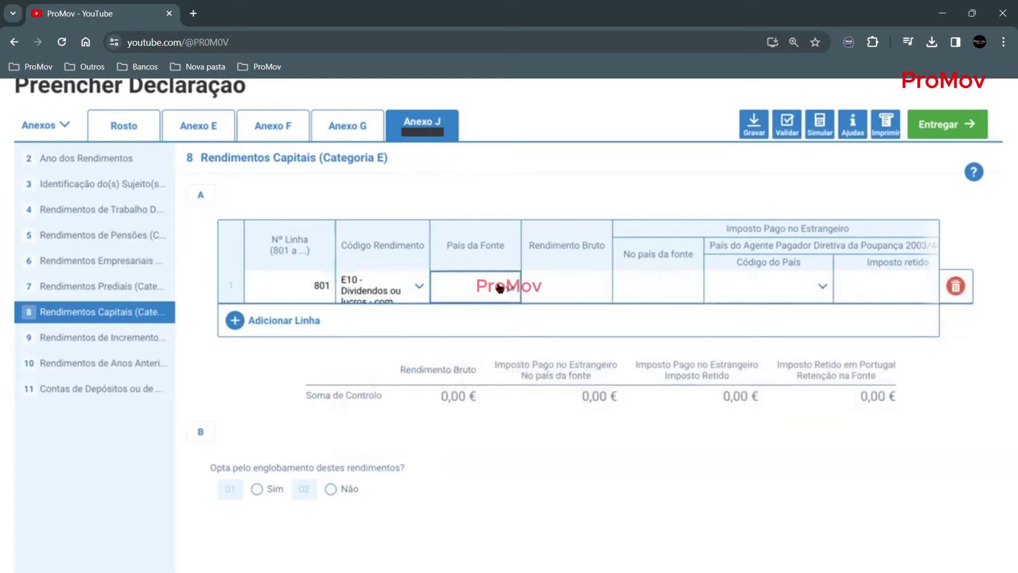
pyautogui.click(506, 288)
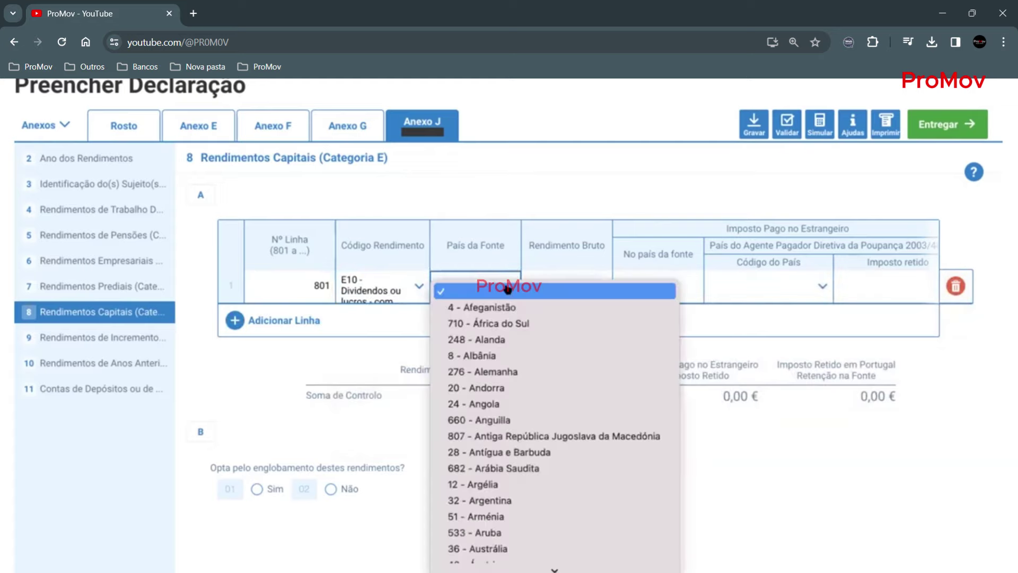
pyautogui.write('84')
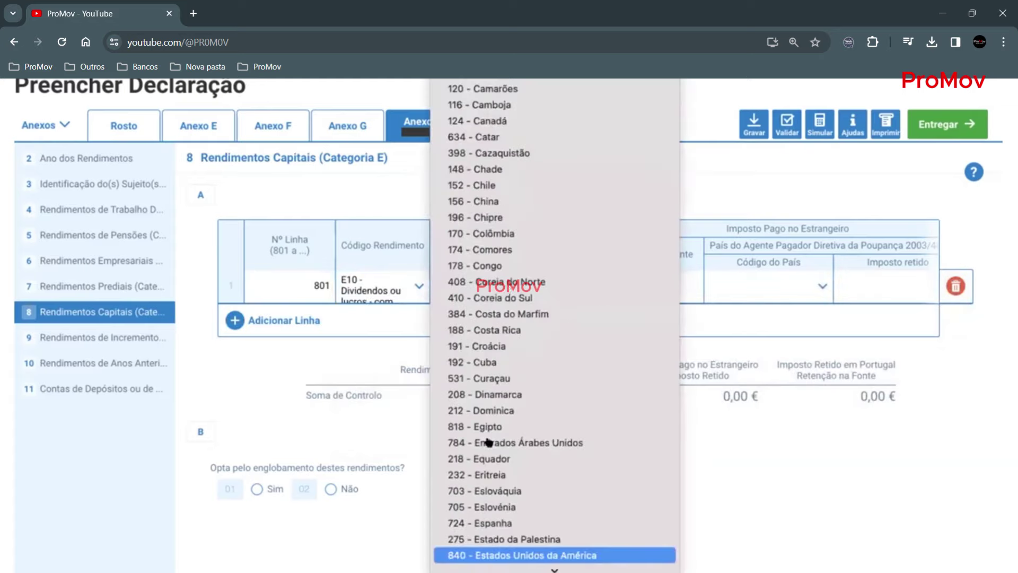
pyautogui.click(482, 555)
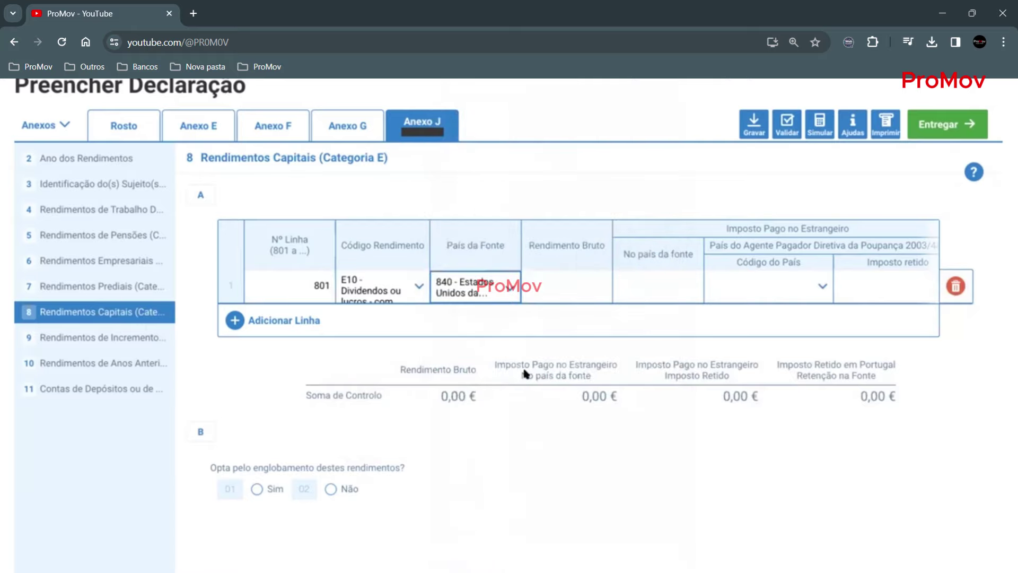
pyautogui.click(545, 286)
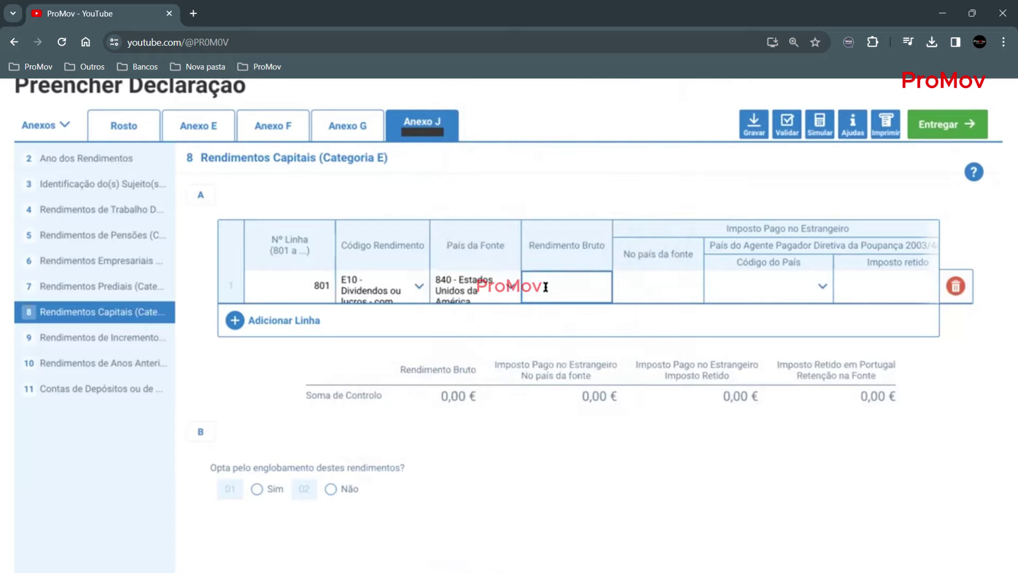
pyautogui.write('100000,00 €')
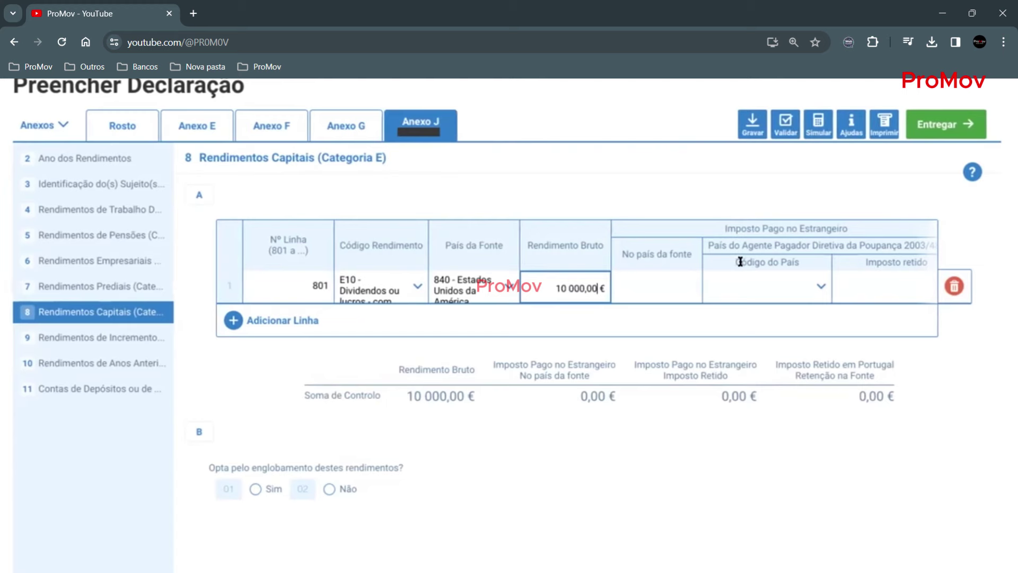
pyautogui.click(663, 289)
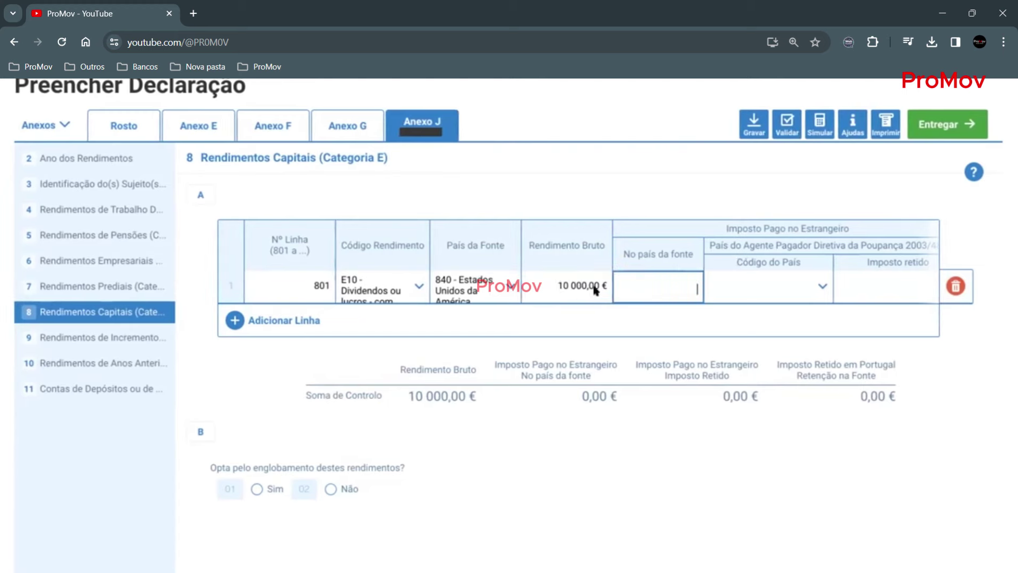
# - Add rows 2 and 3 to quadro 8A, then delete both empty rows, keeping only line 801 (10 000,00 €)
pyautogui.click(553, 279)
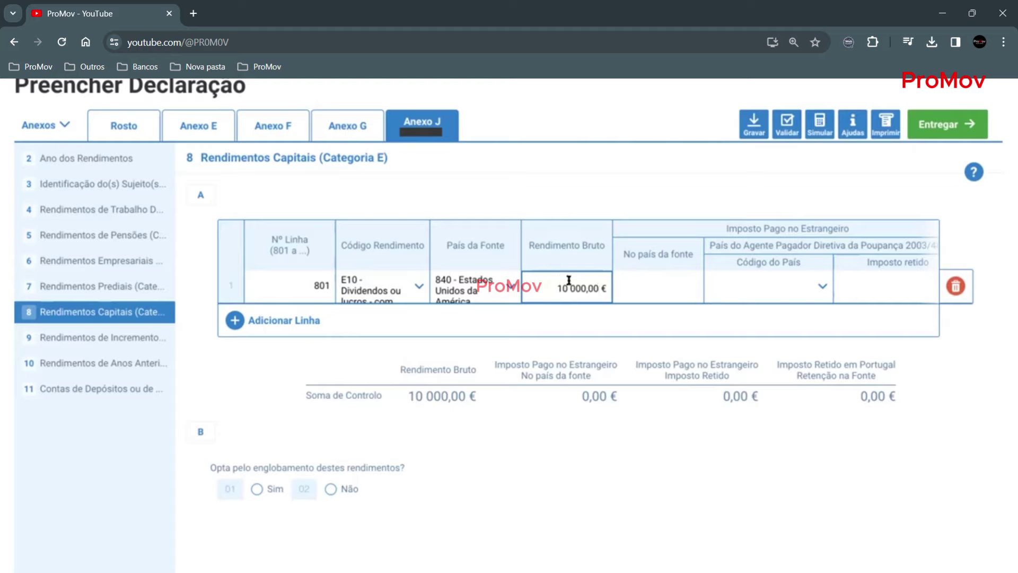
pyautogui.click(236, 320)
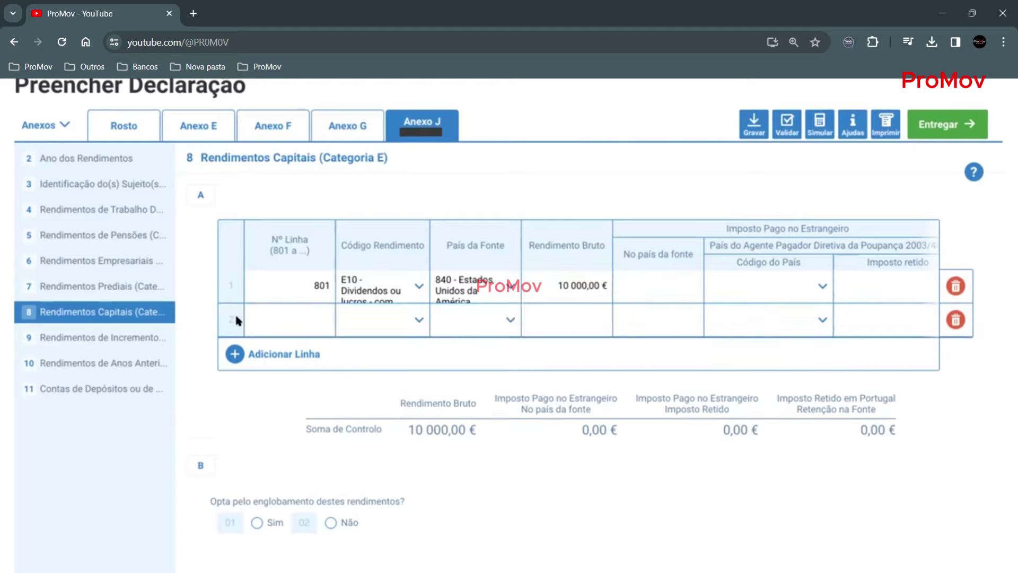
pyautogui.click(236, 352)
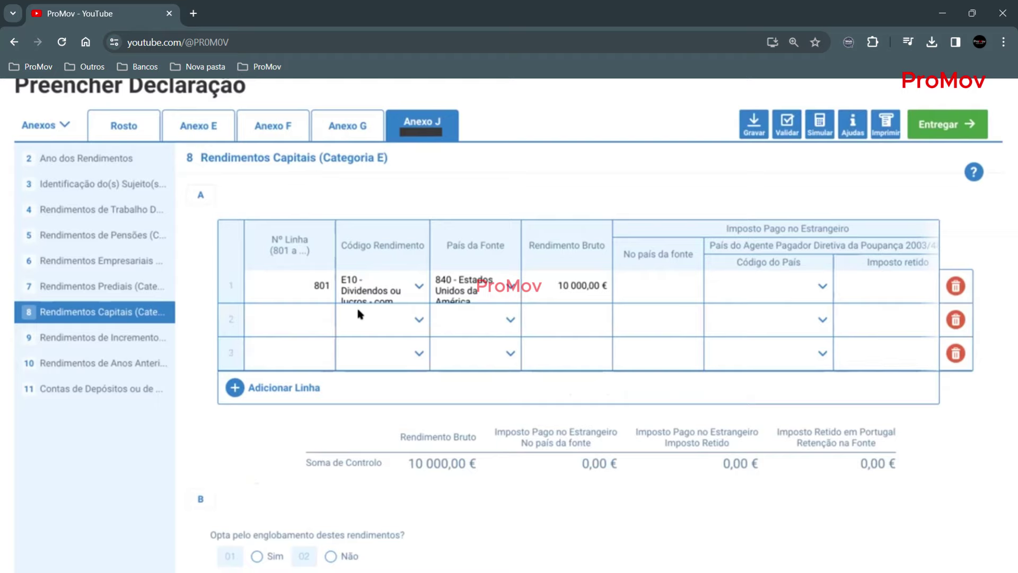
pyautogui.hscroll(3, 657, 295)
pyautogui.hscroll(4, 657, 298)
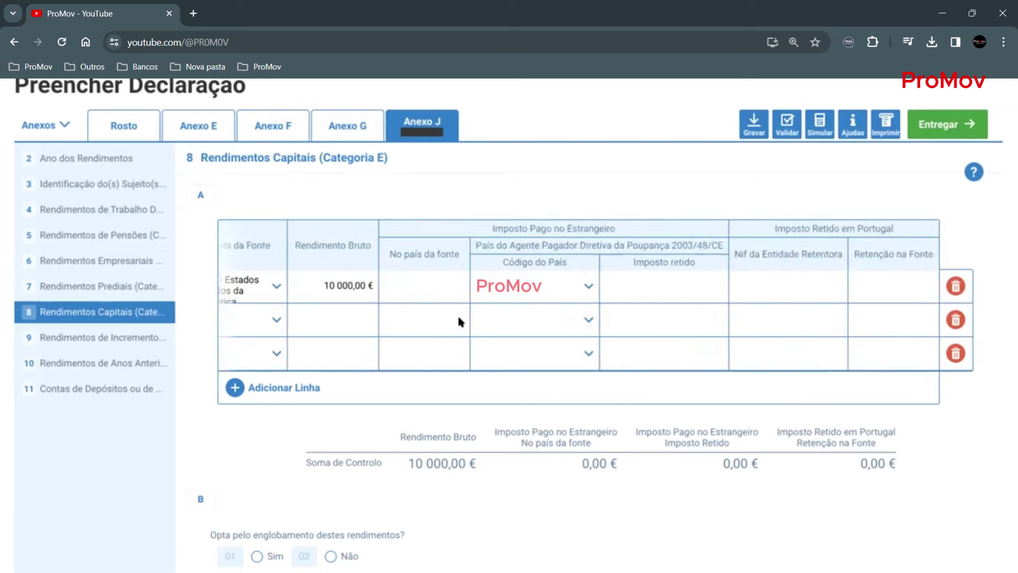
pyautogui.hscroll(-7, 459, 318)
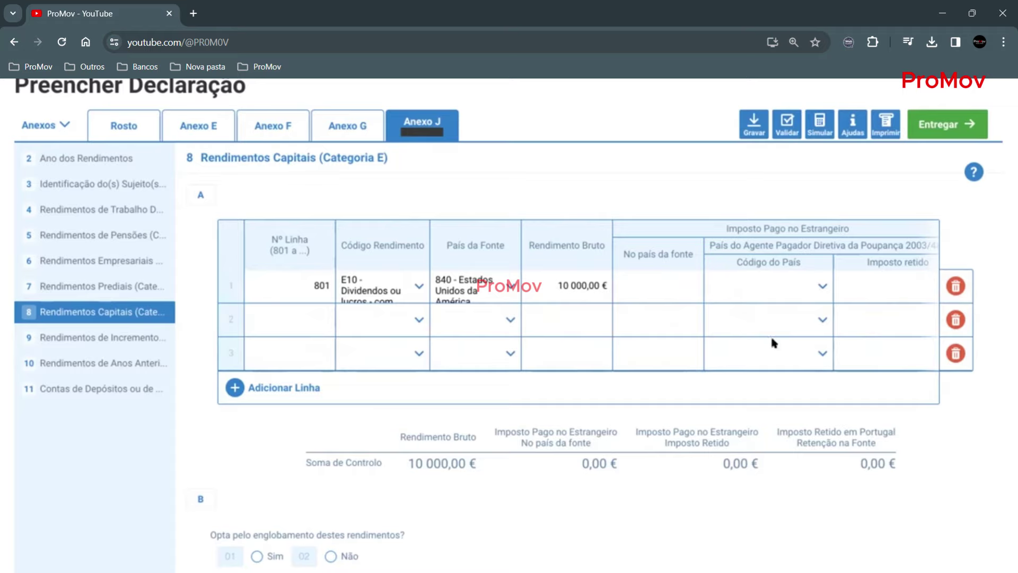
pyautogui.click(955, 318)
pyautogui.click(956, 318)
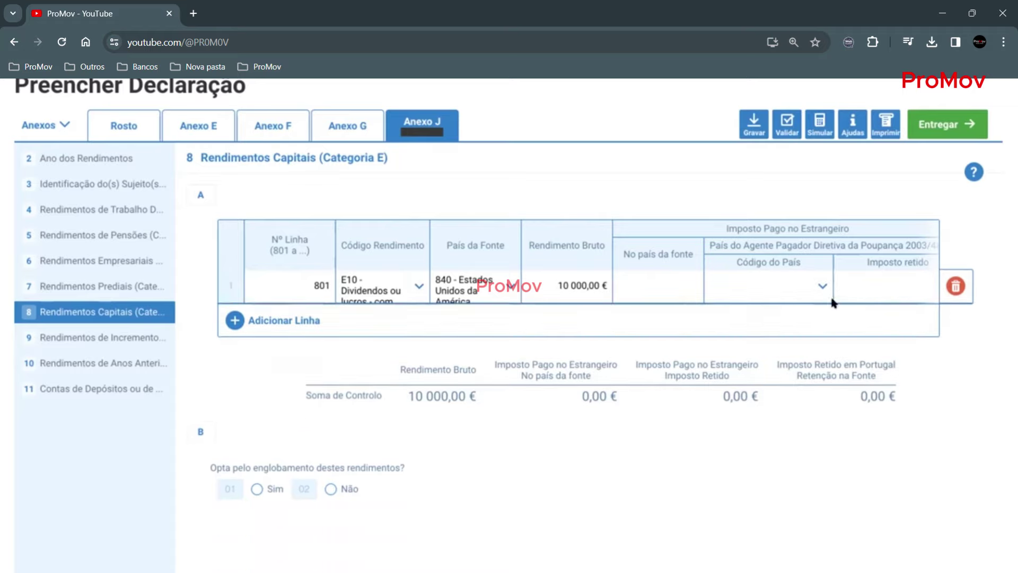
# - On line 801 enter 1 500,00 € foreign tax, paste the withholder's NIF, and 2 800,00 € withholding
pyautogui.click(658, 276)
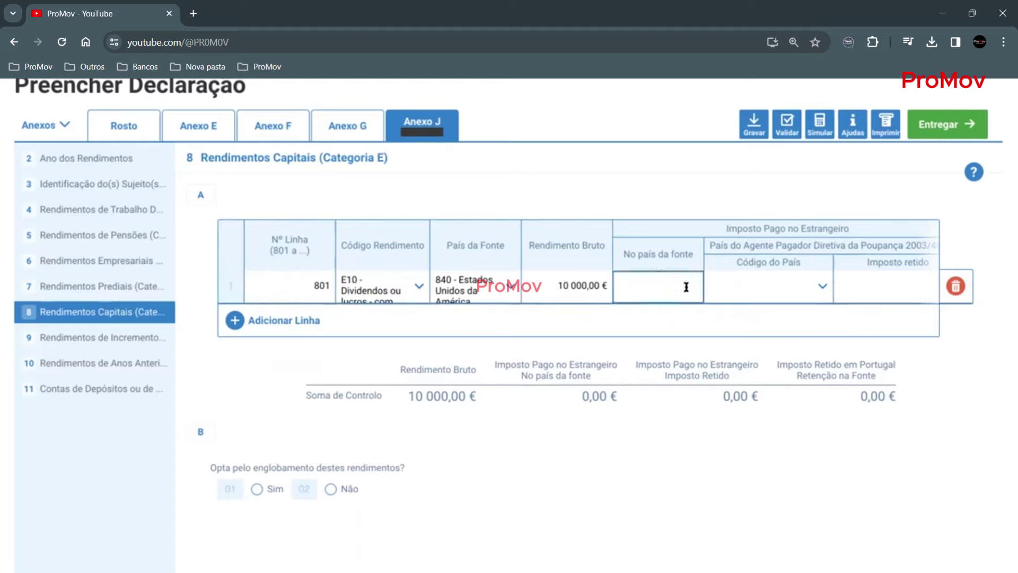
pyautogui.hscroll(3, 671, 285)
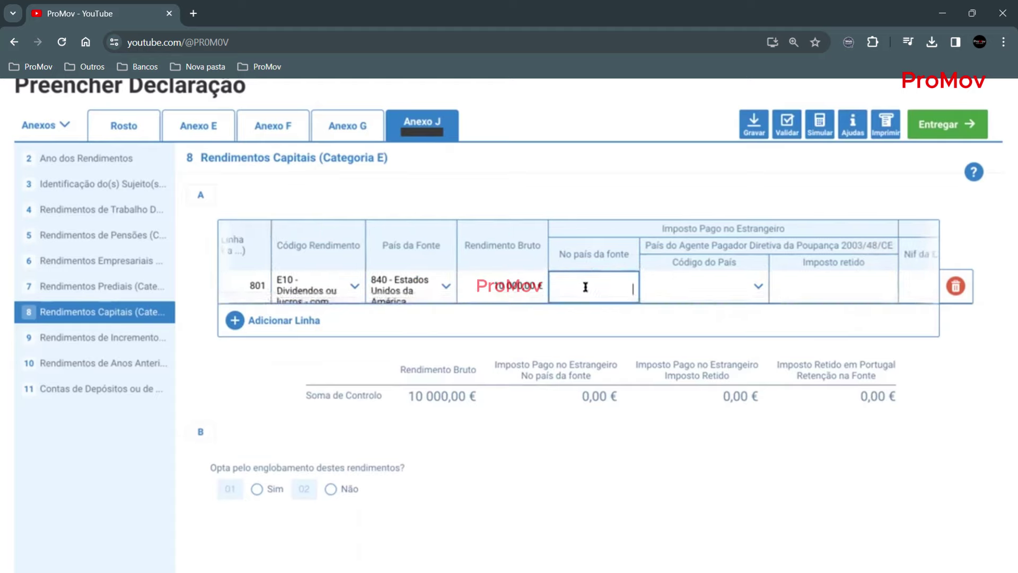
pyautogui.write('0,0150000')
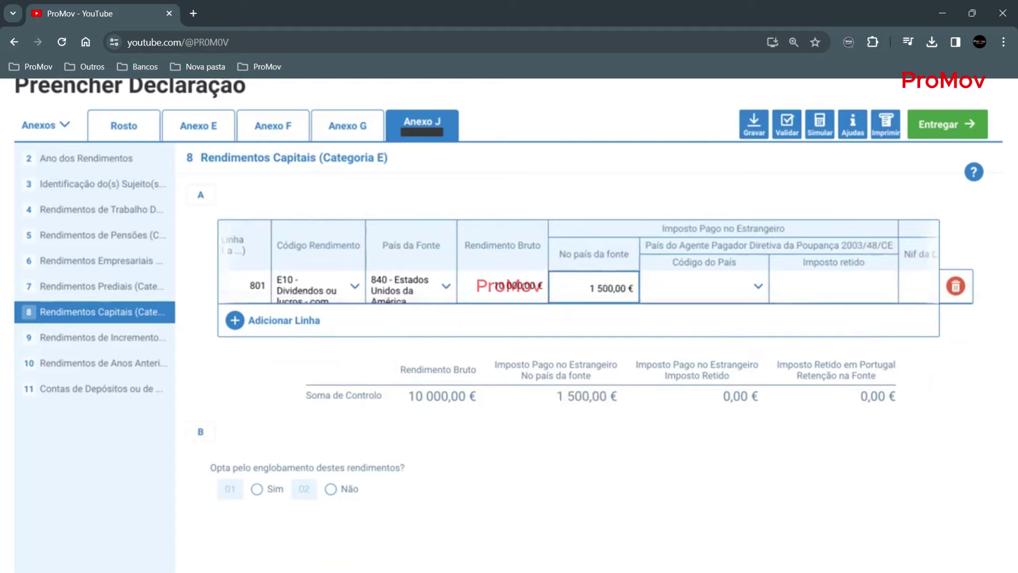
pyautogui.hscroll(1, 695, 270)
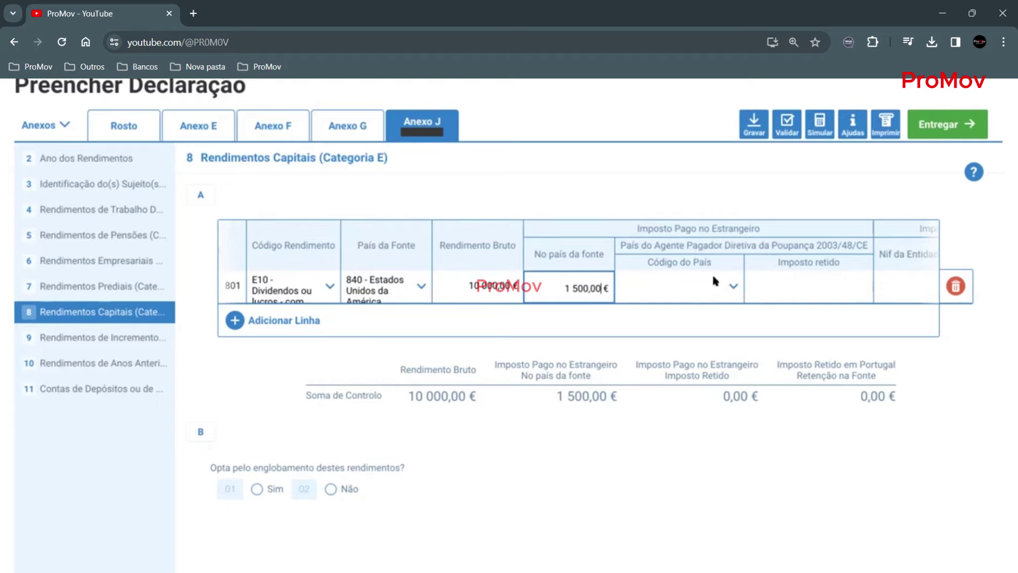
pyautogui.hscroll(2, 742, 265)
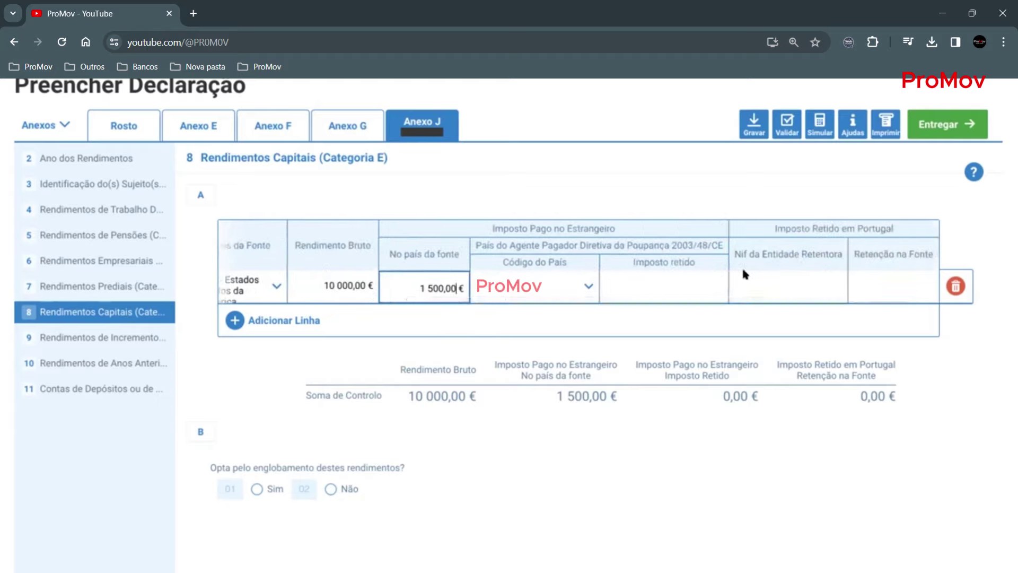
pyautogui.click(778, 281)
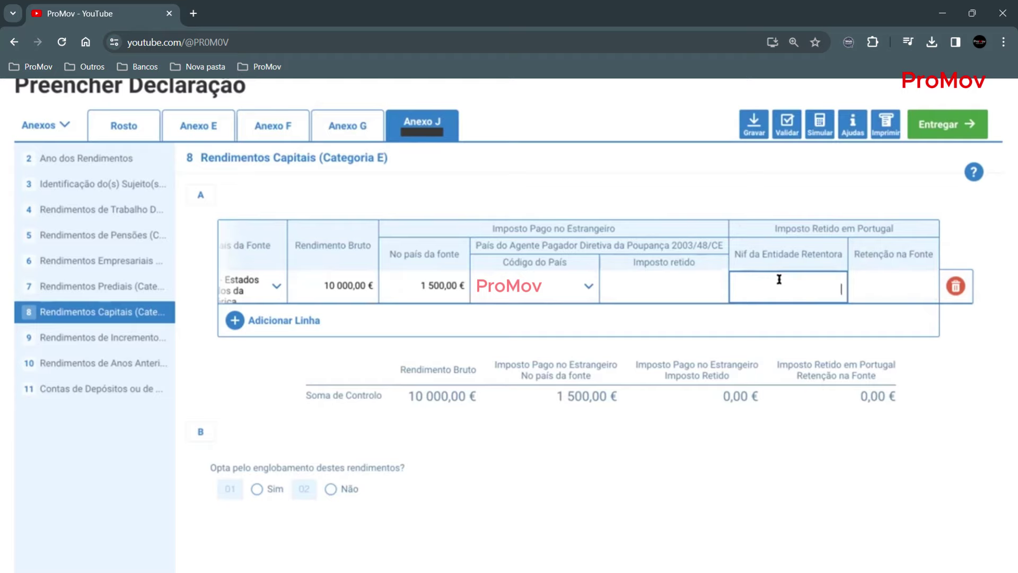
pyautogui.hotkey('ctrl', 'v')
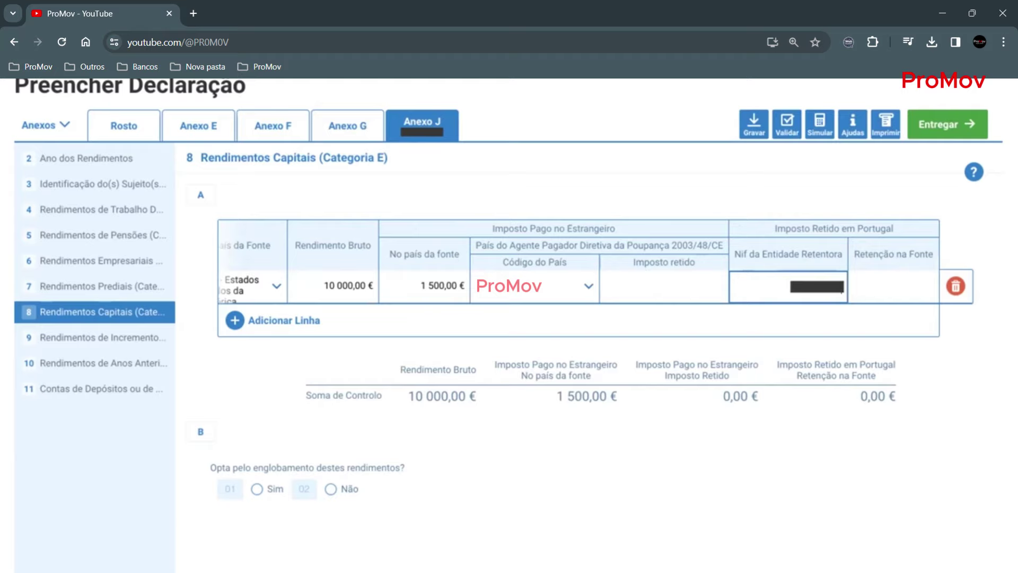
pyautogui.click(896, 290)
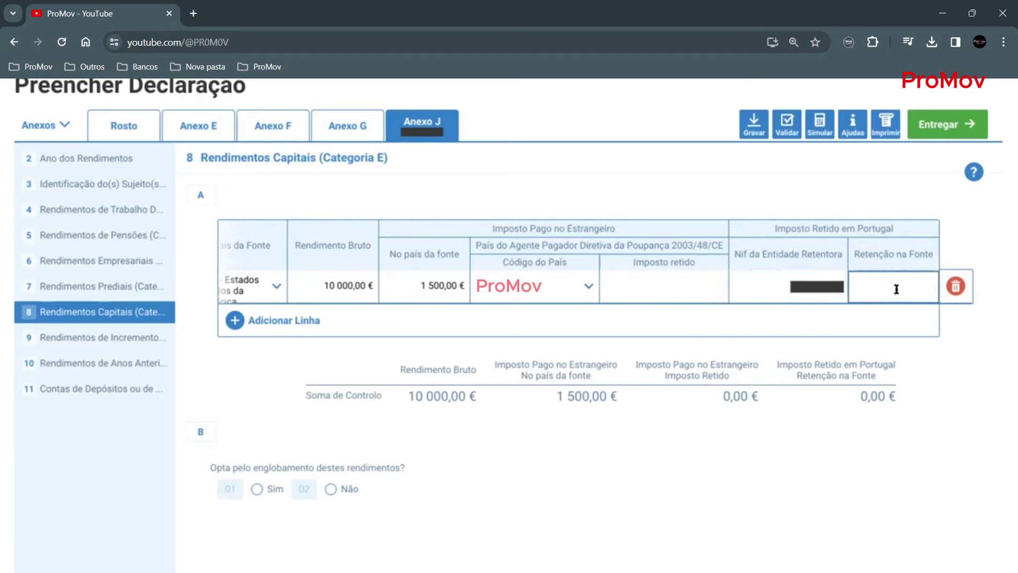
pyautogui.write('2800')
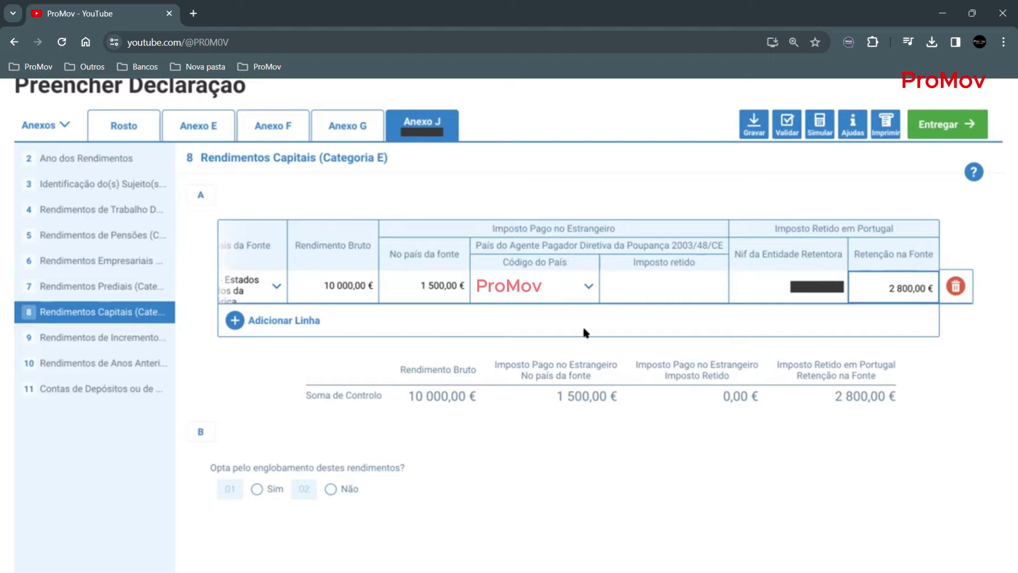
# - Confirm the 2 800,00 € withholding and answer Sim to englobamento in quadro 8B
pyautogui.click(636, 340)
pyautogui.scroll(-1, 670, 339)
pyautogui.scroll(-2, 593, 418)
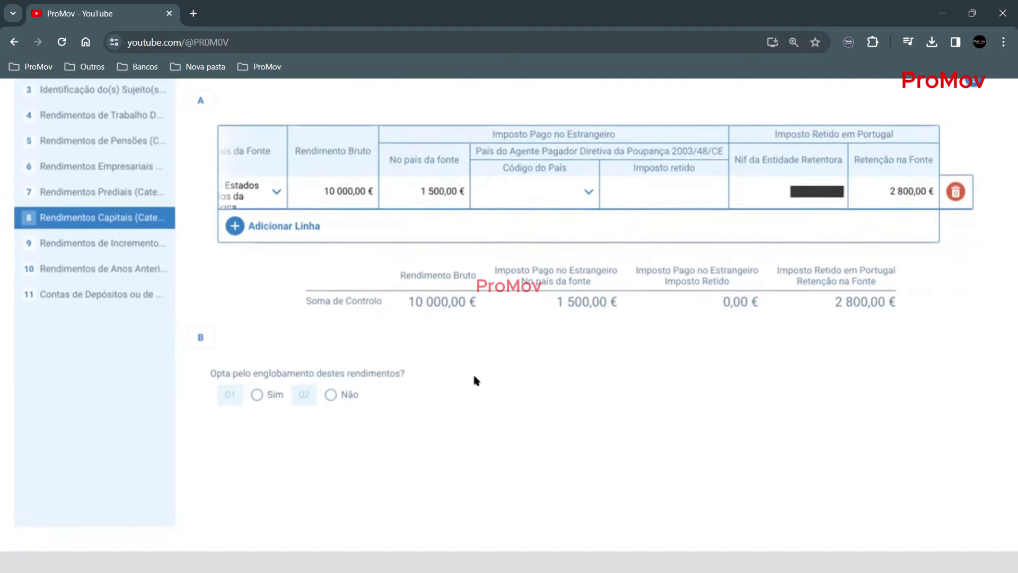
pyautogui.scroll(2, 480, 361)
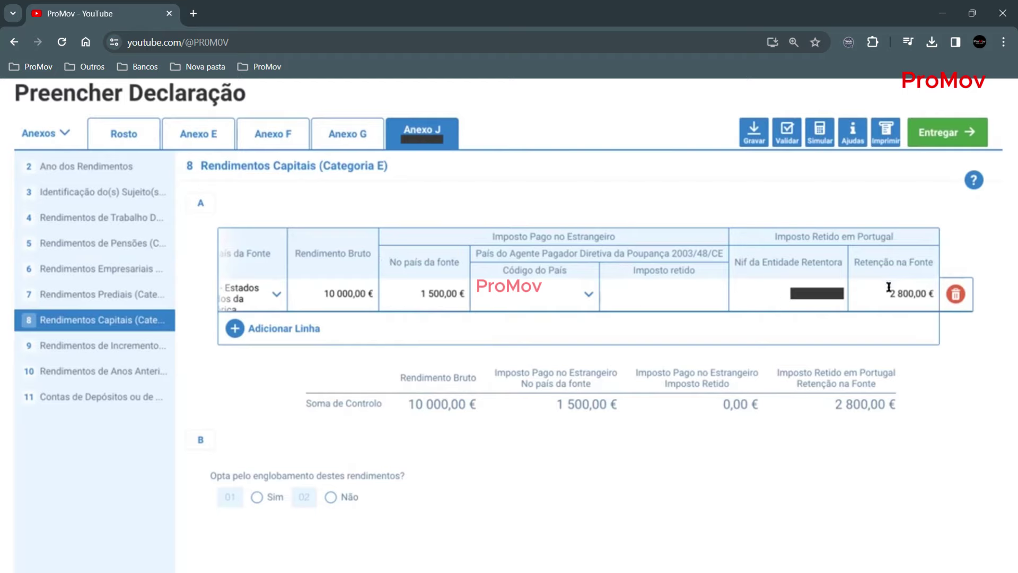
pyautogui.click(256, 496)
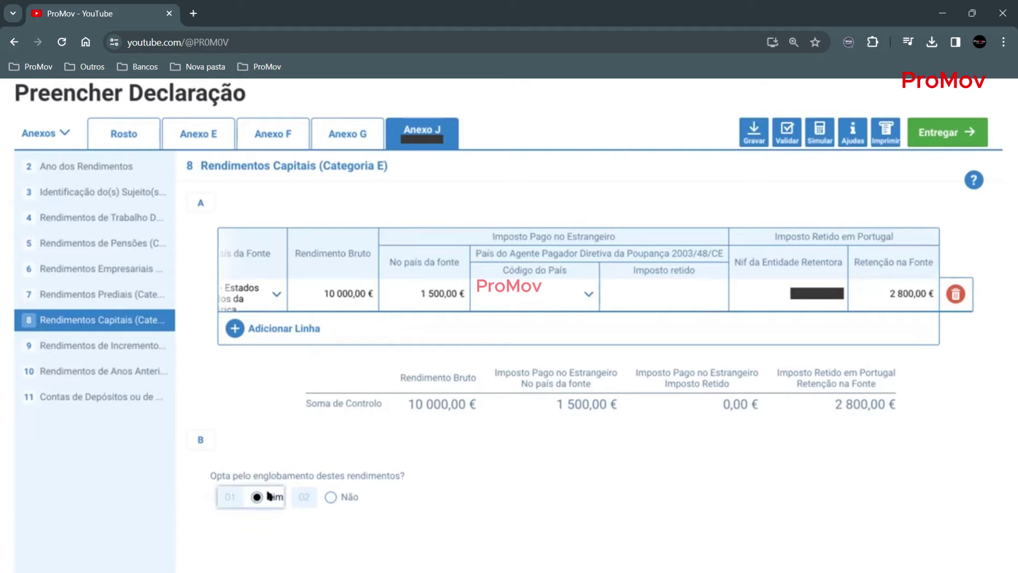
# - Try Não for englobamento, validate to see error 296J, then revert the answer to Sim
pyautogui.scroll(-1, 260, 493)
pyautogui.click(330, 473)
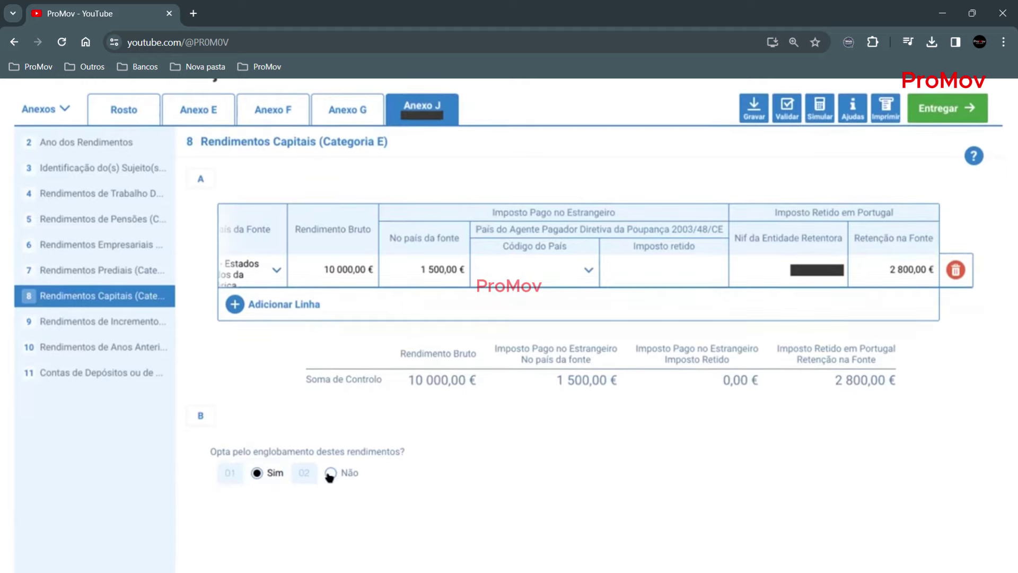
pyautogui.click(786, 117)
pyautogui.scroll(-7, 538, 514)
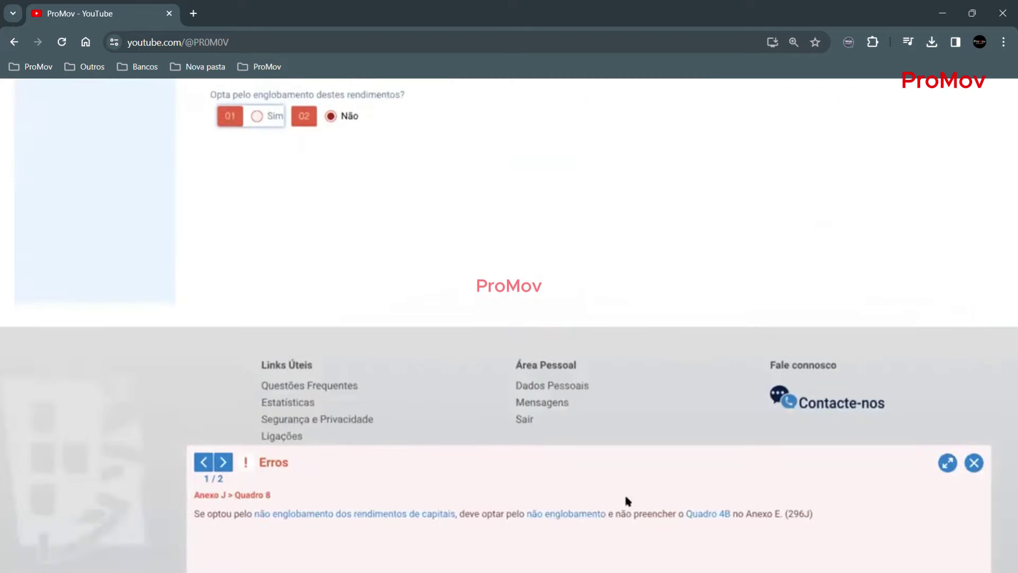
pyautogui.scroll(2, 631, 321)
pyautogui.scroll(4, 631, 321)
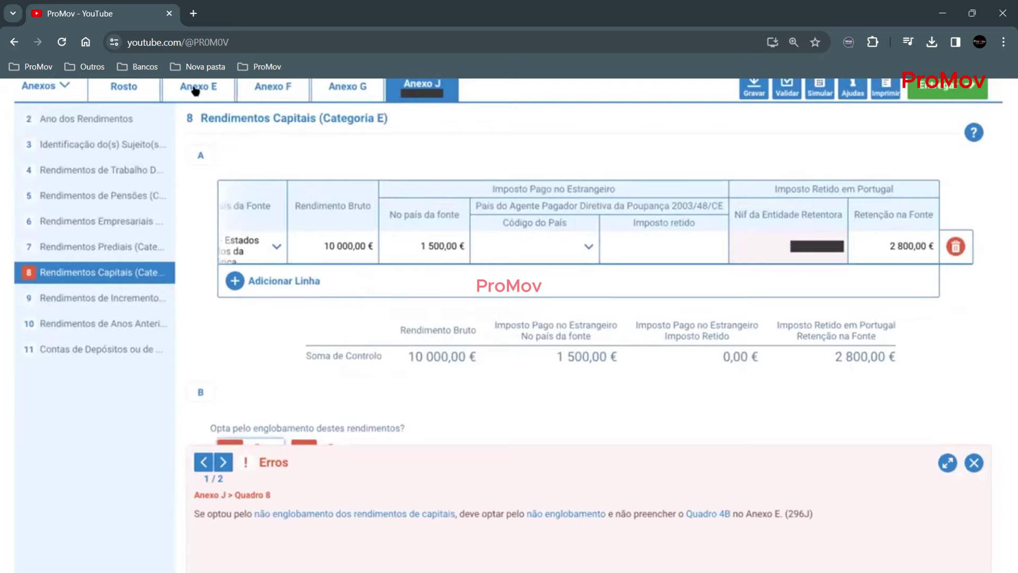
pyautogui.scroll(-2, 417, 381)
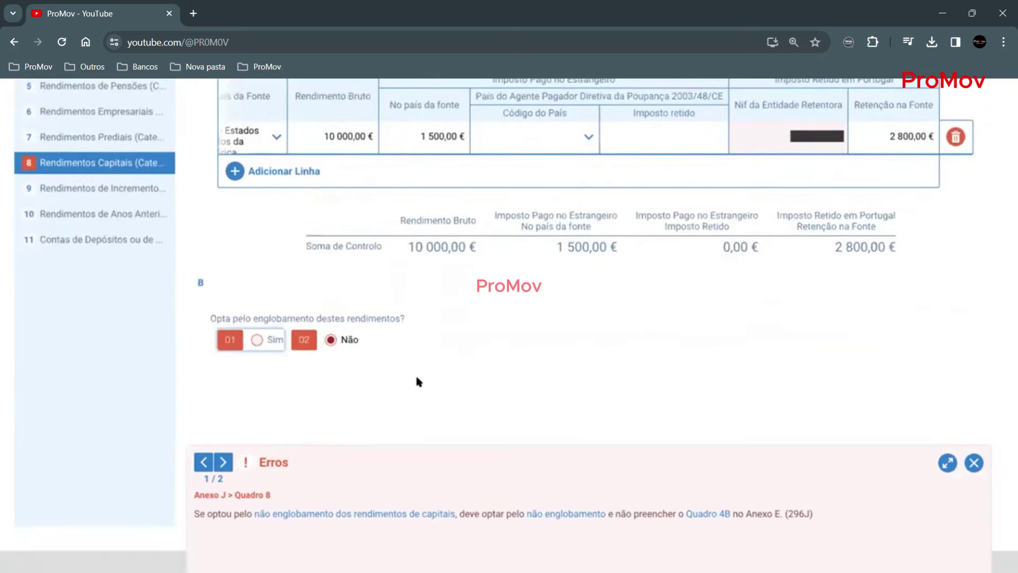
pyautogui.click(255, 340)
# - Run Validar on the declaration and dismiss the resulting error list
pyautogui.scroll(4, 665, 335)
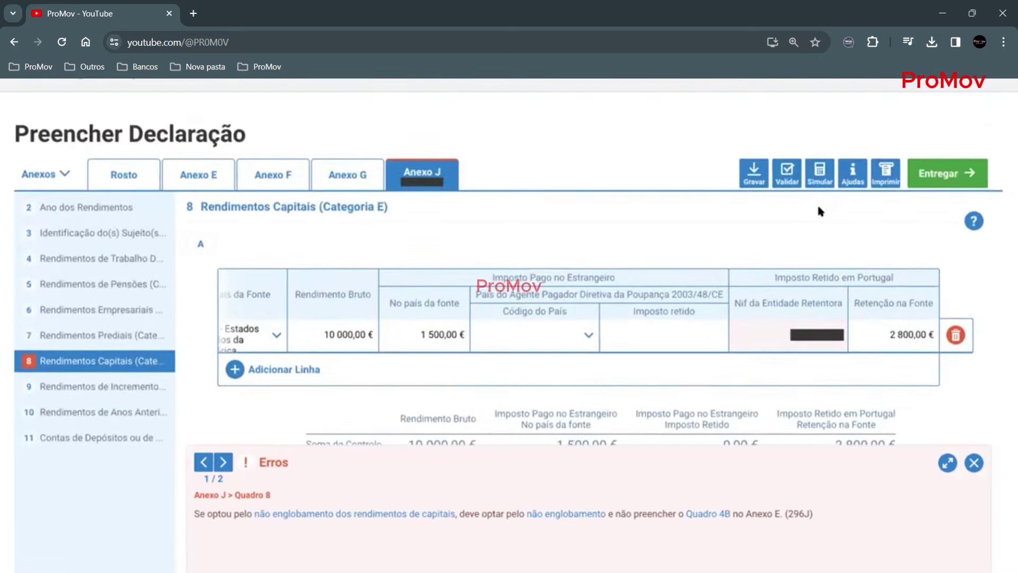
pyautogui.click(787, 172)
pyautogui.scroll(-1, 731, 330)
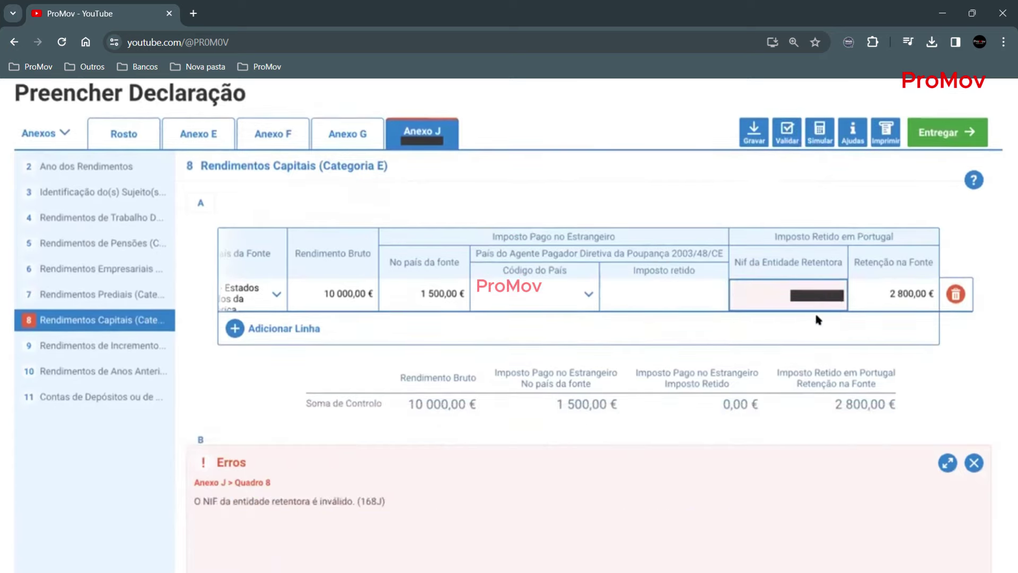
pyautogui.click(787, 137)
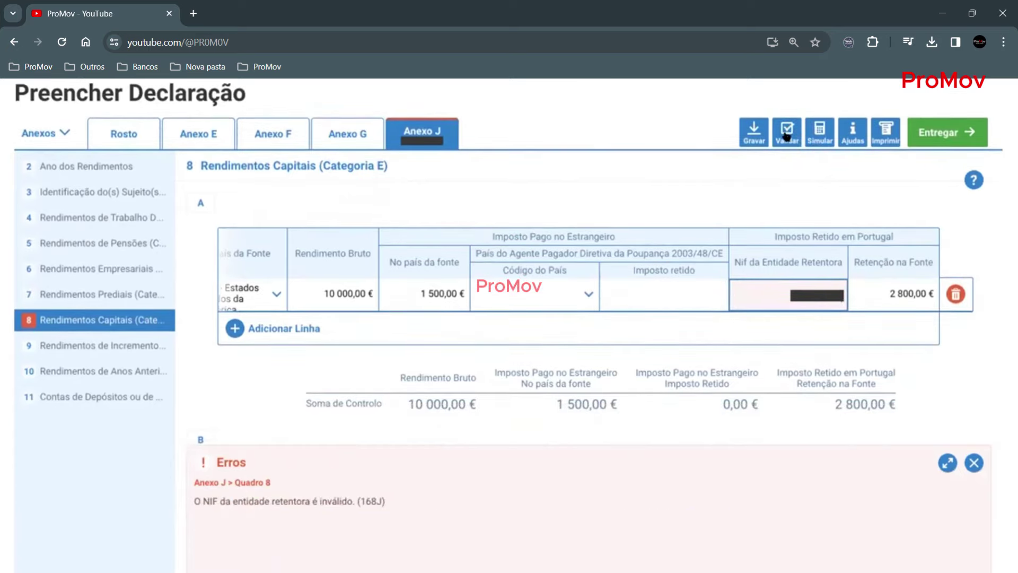
pyautogui.click(971, 462)
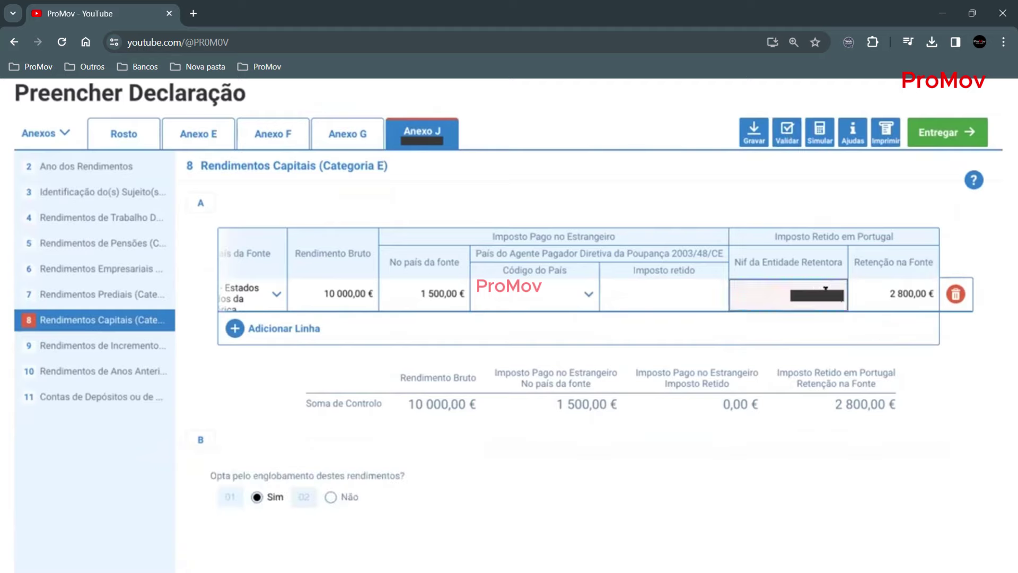
# - Revalidate until the 'Sem erros' message appears, then go to quadro 9 Incrementos Patrimoniais
pyautogui.click(786, 136)
pyautogui.click(964, 466)
pyautogui.scroll(-1, 725, 439)
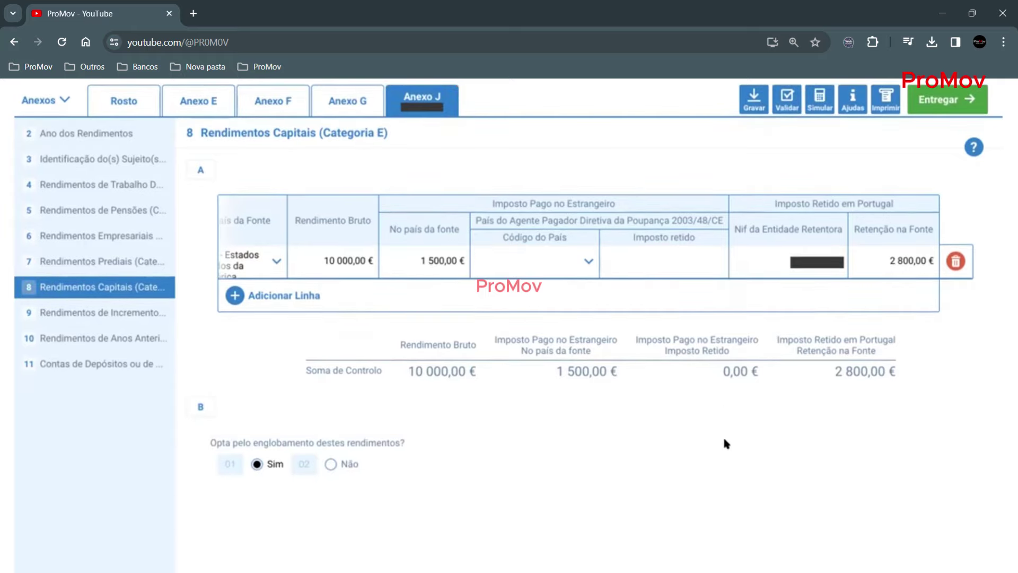
pyautogui.scroll(1, 536, 319)
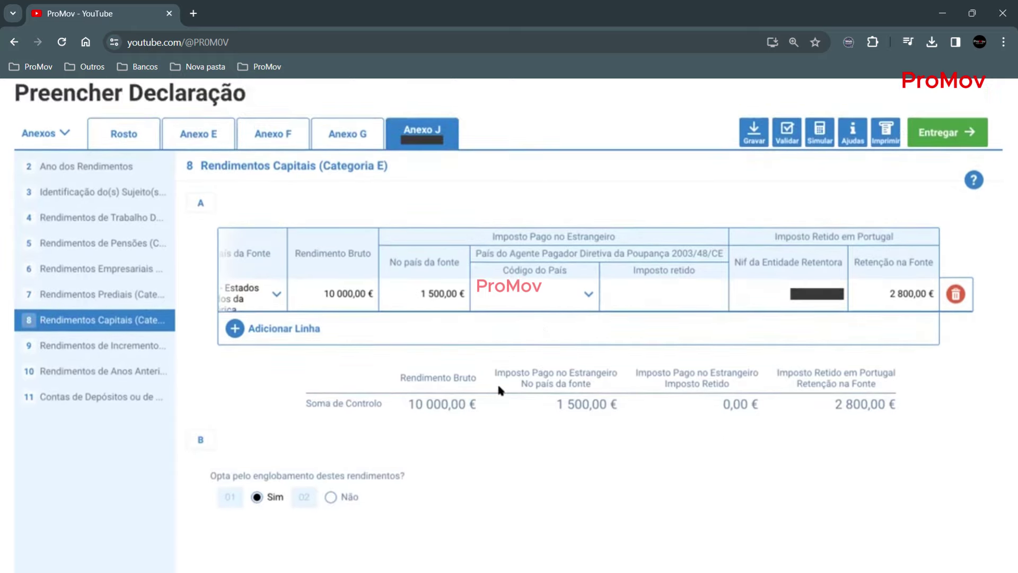
pyautogui.click(787, 137)
pyautogui.click(965, 467)
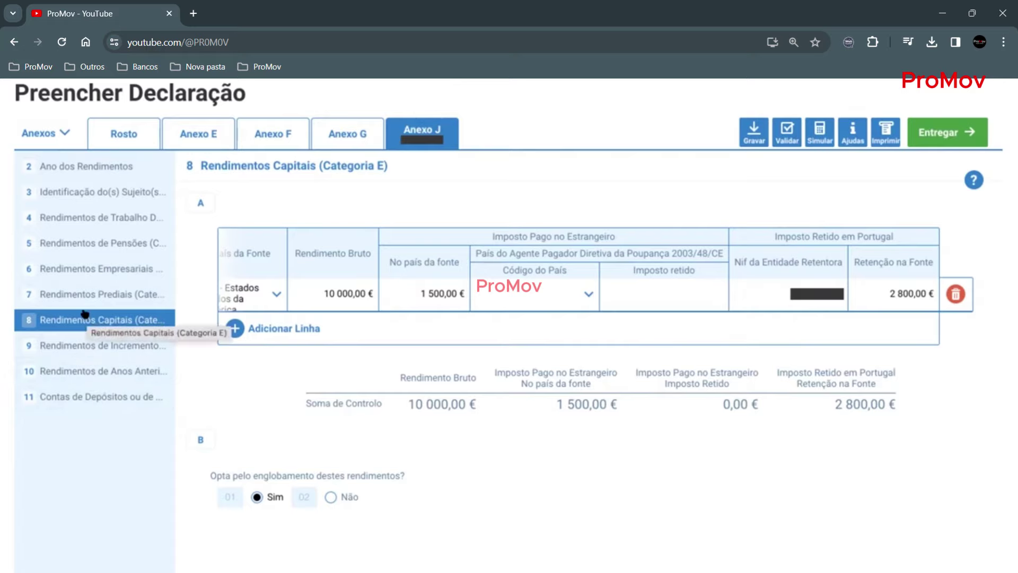
pyautogui.click(74, 347)
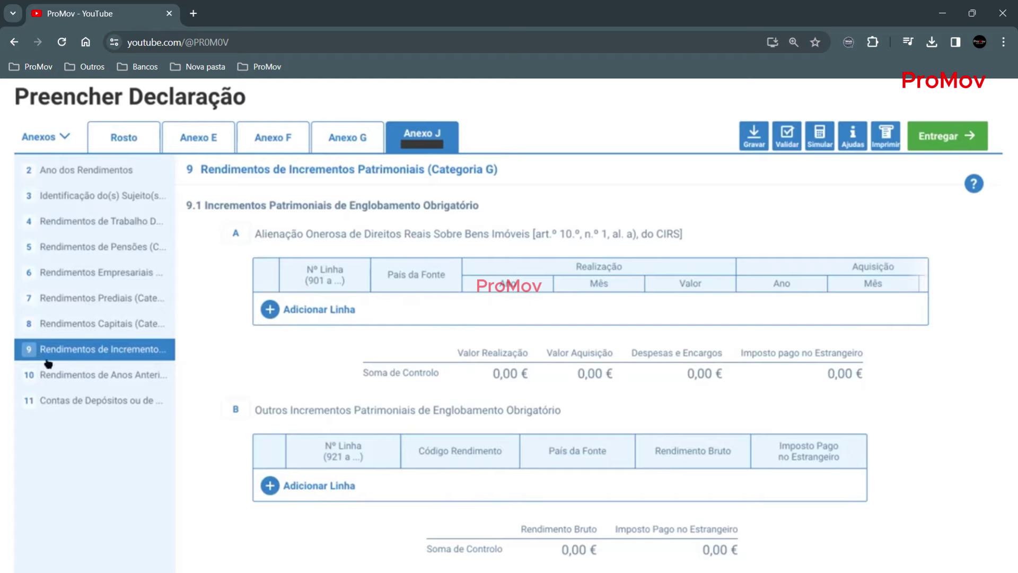
# - Glance back at quadro 8, then return to quadro 9 and scroll down to table 9.2A
pyautogui.click(75, 327)
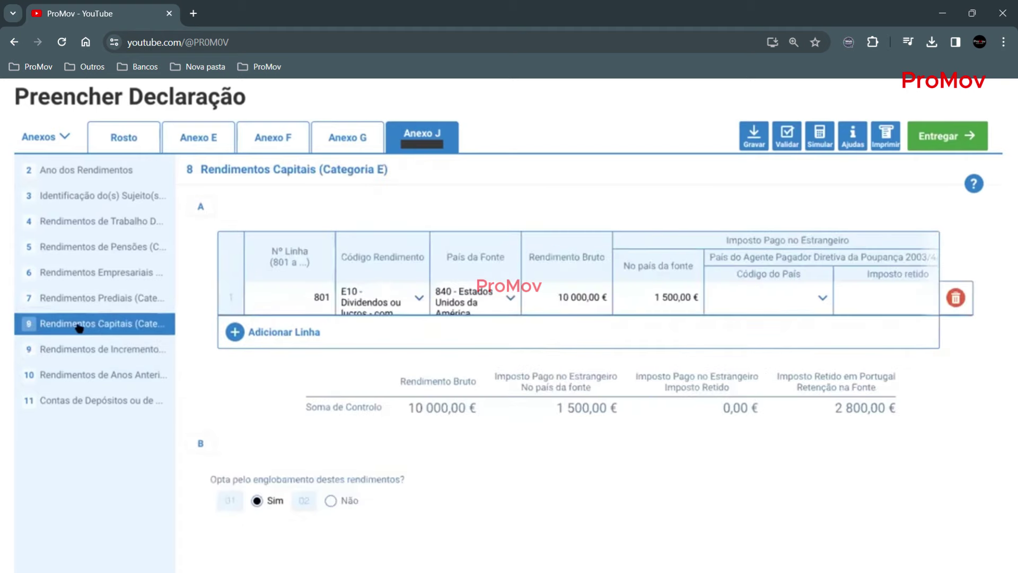
pyautogui.click(73, 351)
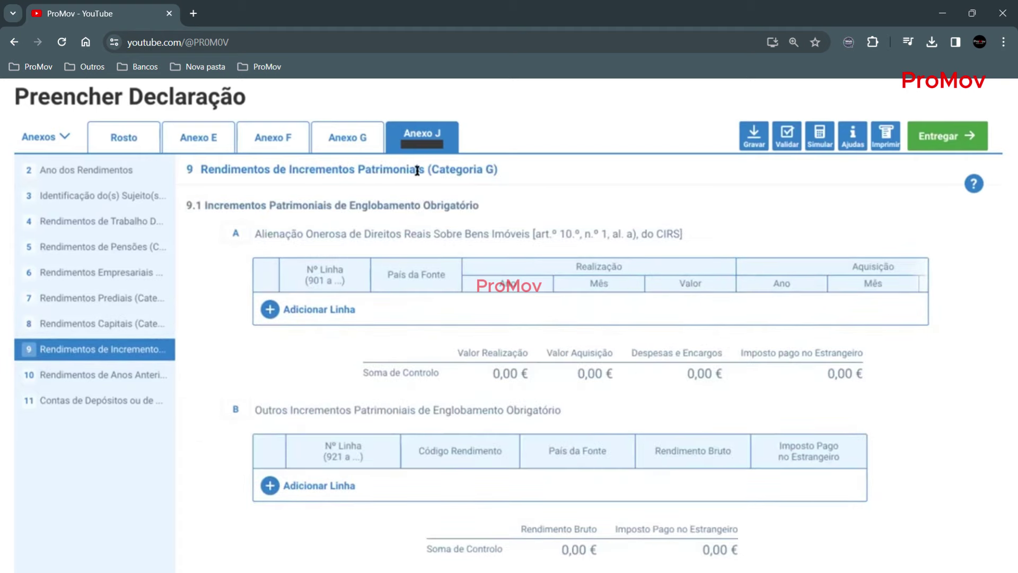
pyautogui.scroll(-2, 317, 401)
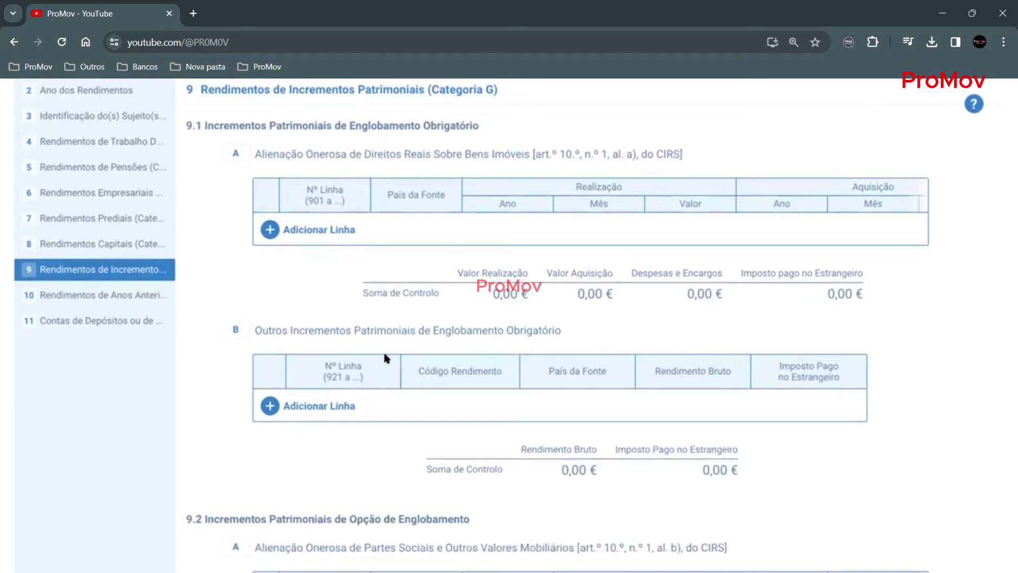
pyautogui.scroll(-6, 388, 357)
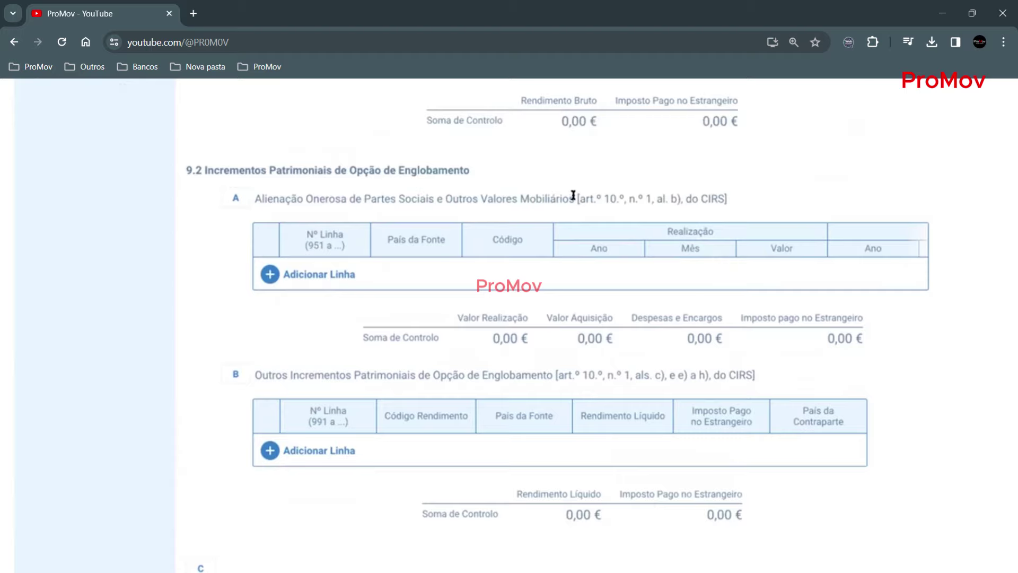
# - Add line 951 to table 9.2A with source country 840 - Estados Unidos da América
pyautogui.click(268, 275)
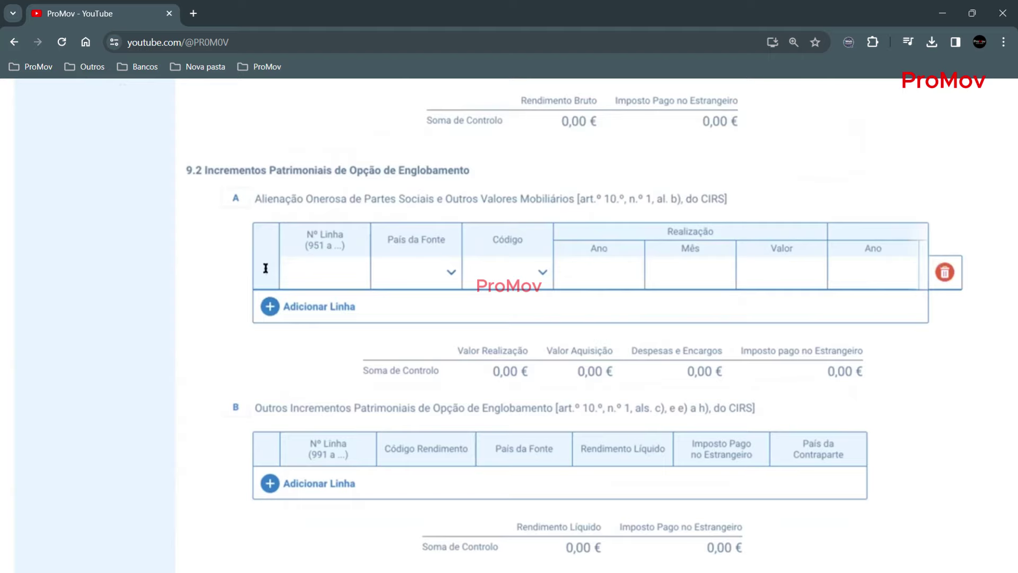
pyautogui.click(307, 268)
pyautogui.write('95')
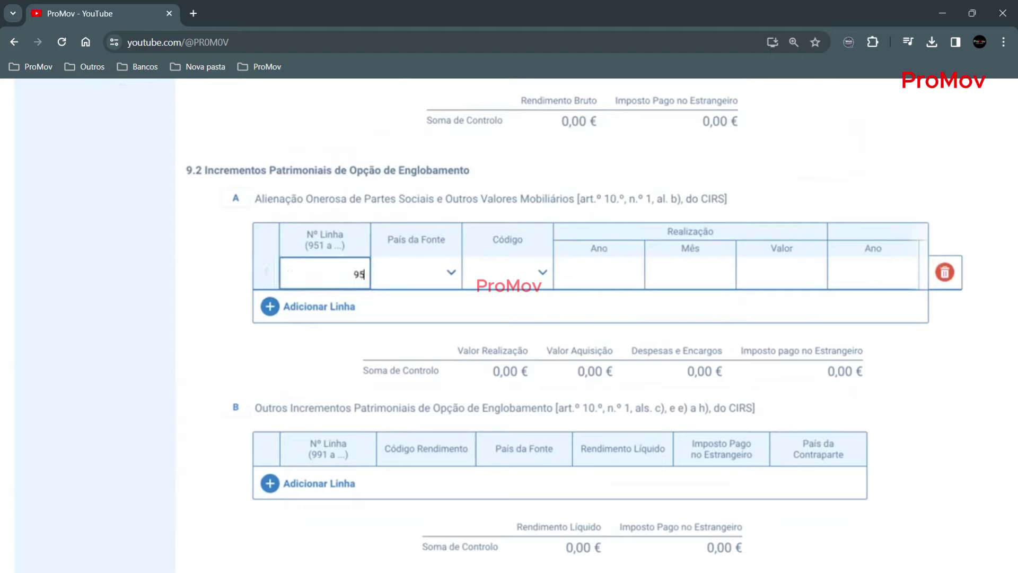
pyautogui.write('1')
pyautogui.moveTo(324, 245); pyautogui.dragTo(313, 243)
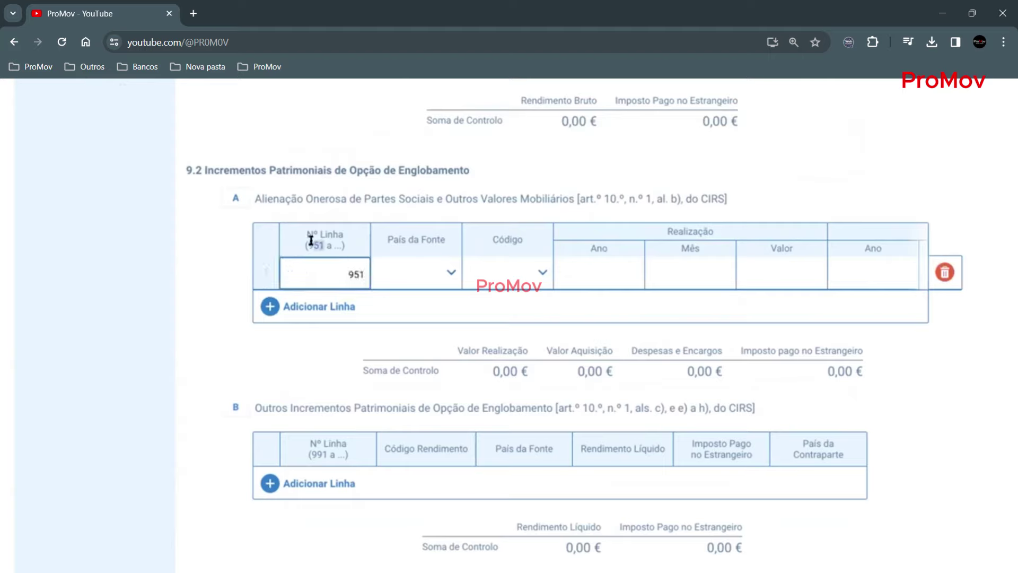
pyautogui.click(395, 262)
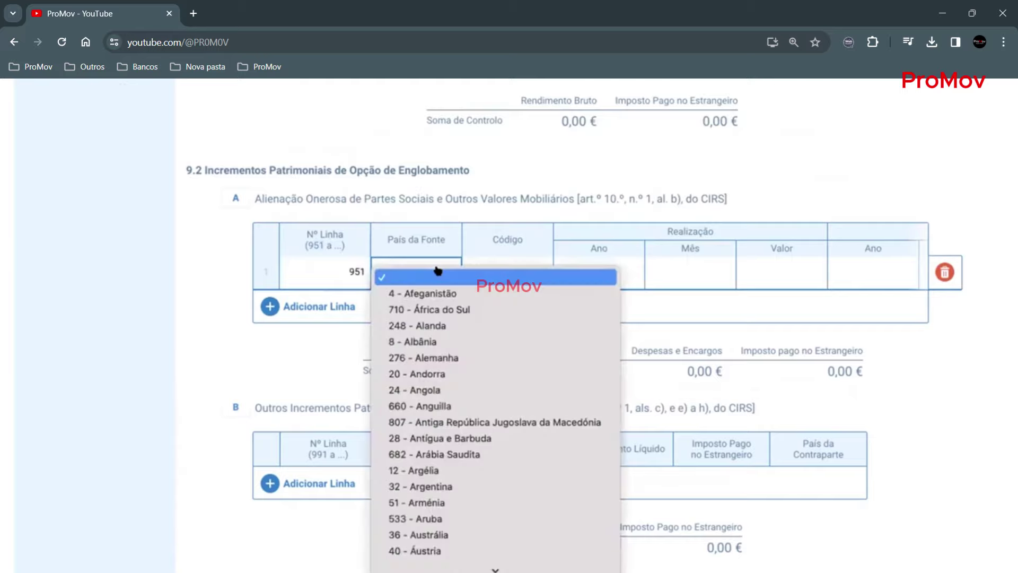
pyautogui.scroll(-10, 438, 531)
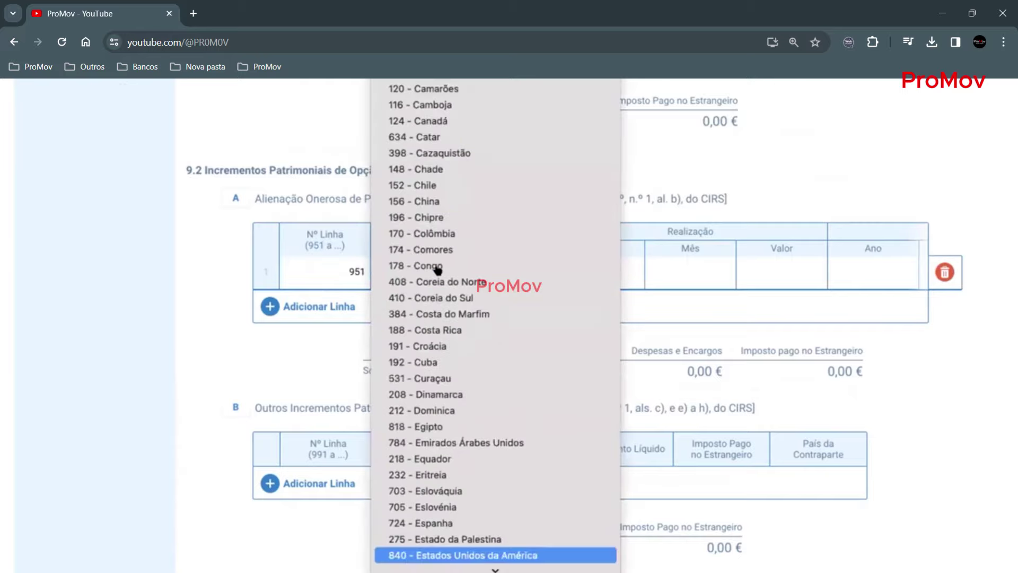
pyautogui.click(438, 554)
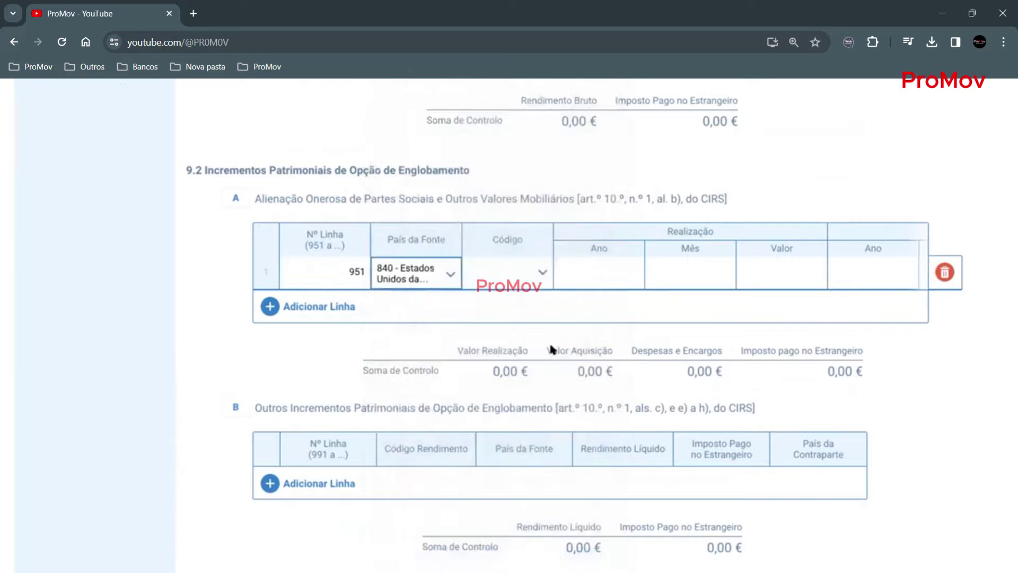
# - Set the income code of line 951 to G20
pyautogui.click(542, 272)
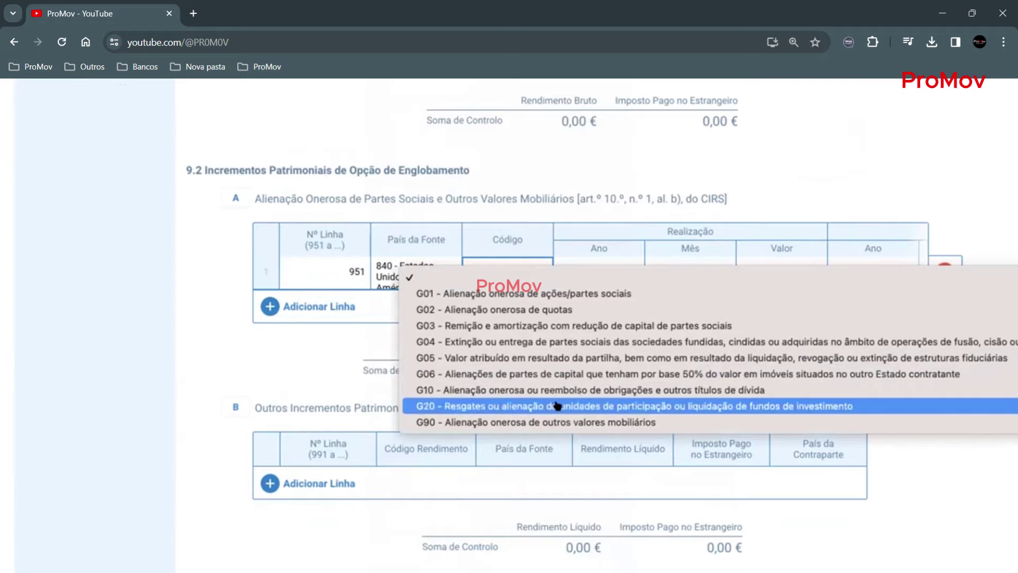
pyautogui.click(616, 405)
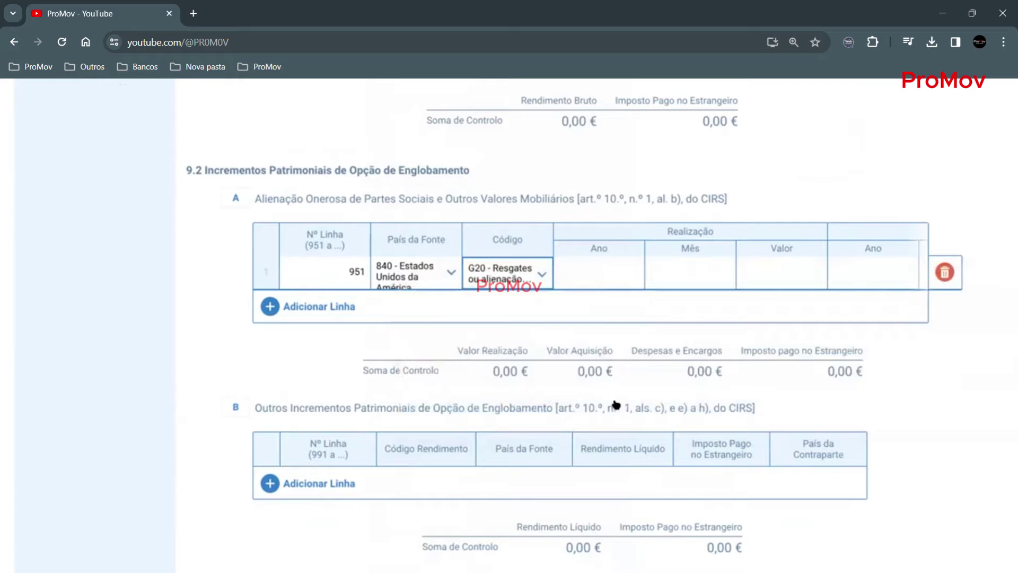
pyautogui.click(538, 276)
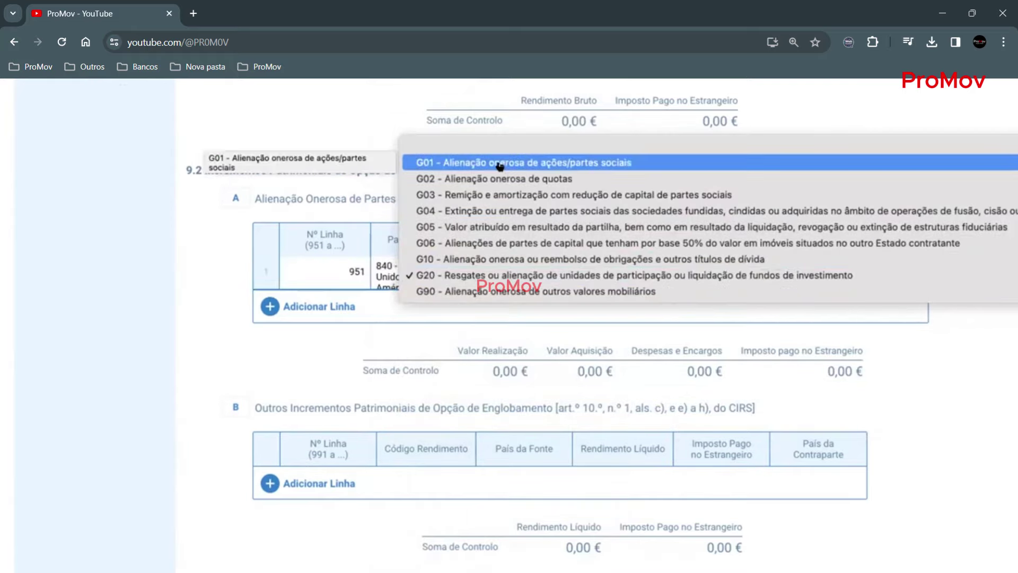
pyautogui.click(494, 275)
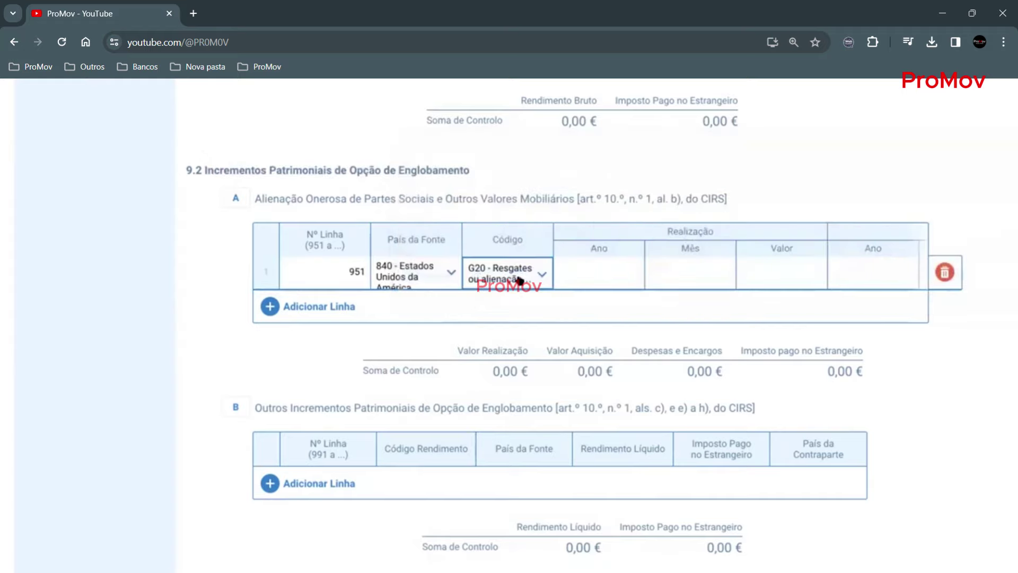
# - Enter the realization on line 951: year 2020, month 1, value 18 000,00 €
pyautogui.click(608, 265)
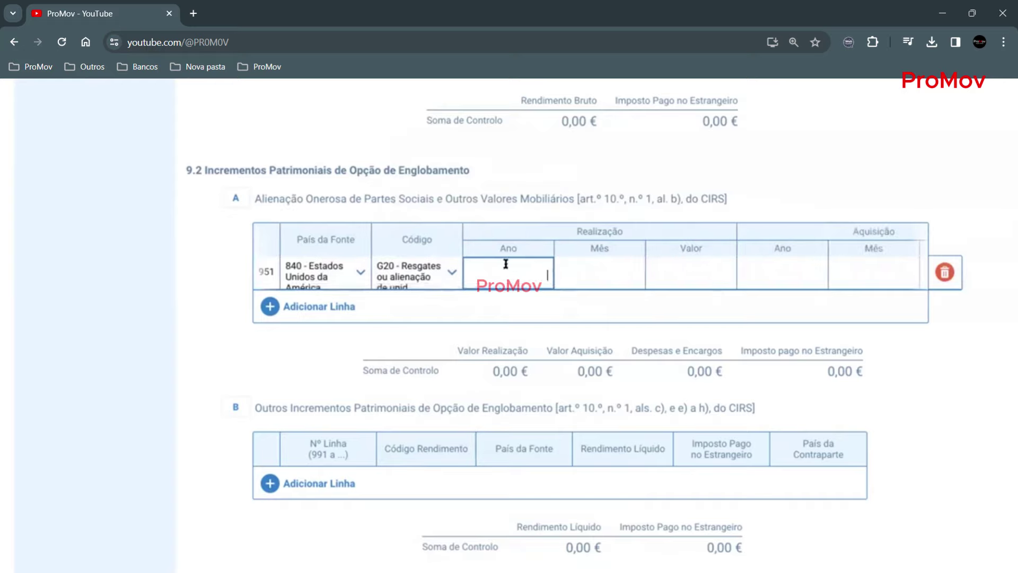
pyautogui.write('2020')
pyautogui.click(567, 266)
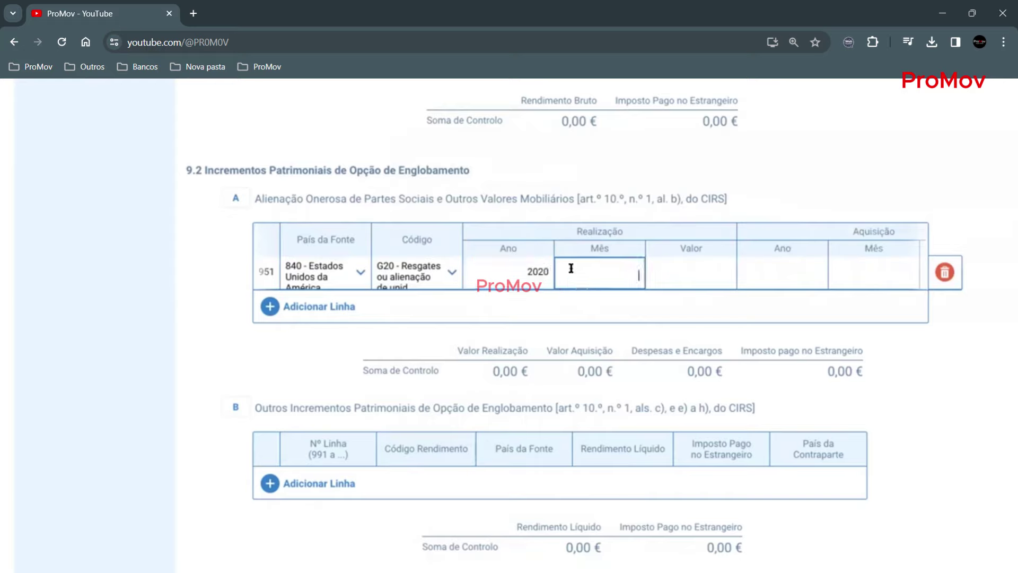
pyautogui.write('1')
pyautogui.click(689, 267)
pyautogui.write('1800000')
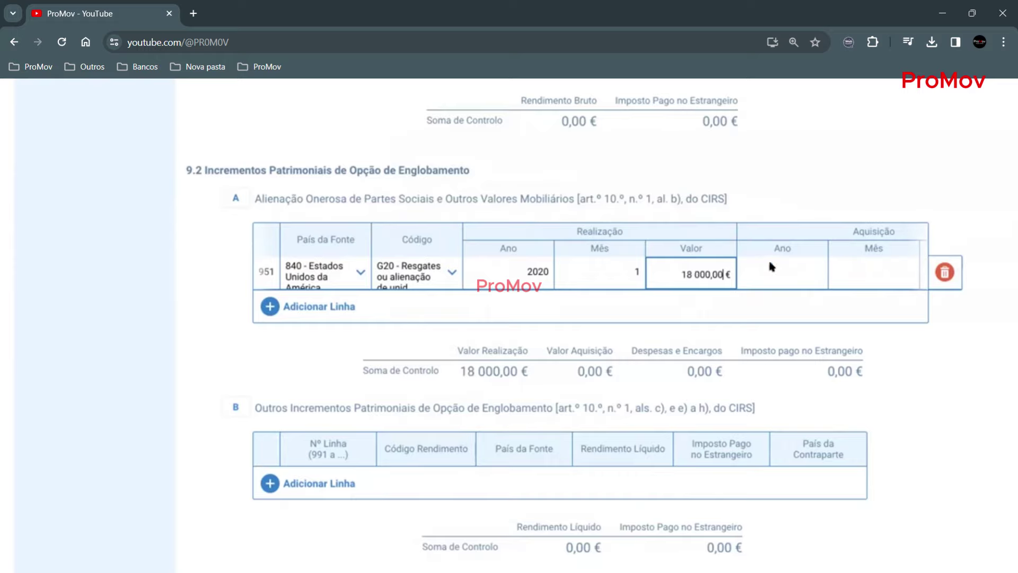
pyautogui.hscroll(4, 772, 267)
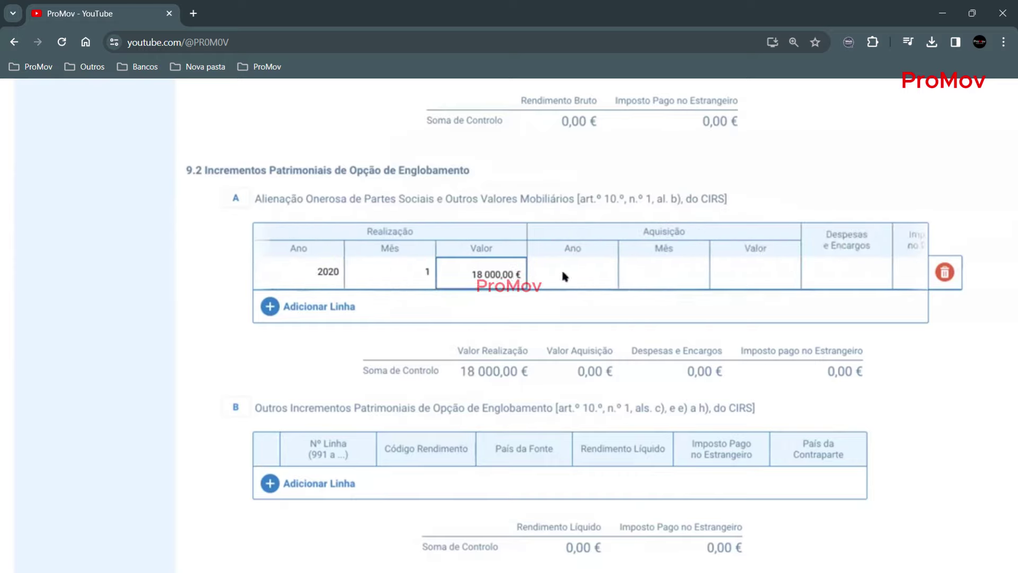
# - Enter the acquisition: year 2018, month 10, value 15 000,00 €
pyautogui.click(563, 274)
pyautogui.write('2018')
pyautogui.click(646, 275)
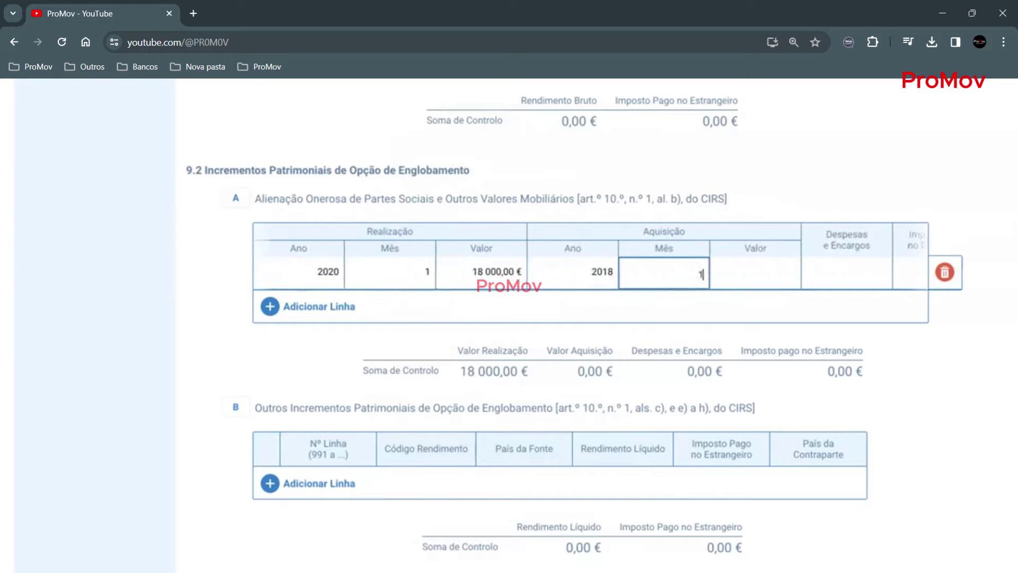
pyautogui.write('10')
pyautogui.click(748, 273)
pyautogui.write('1500000')
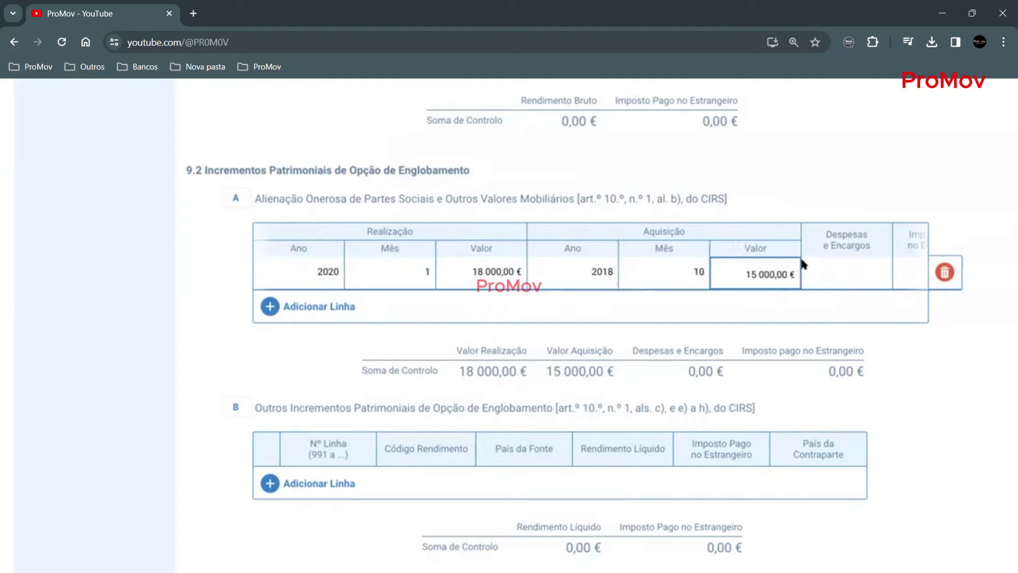
pyautogui.hscroll(3, 804, 255)
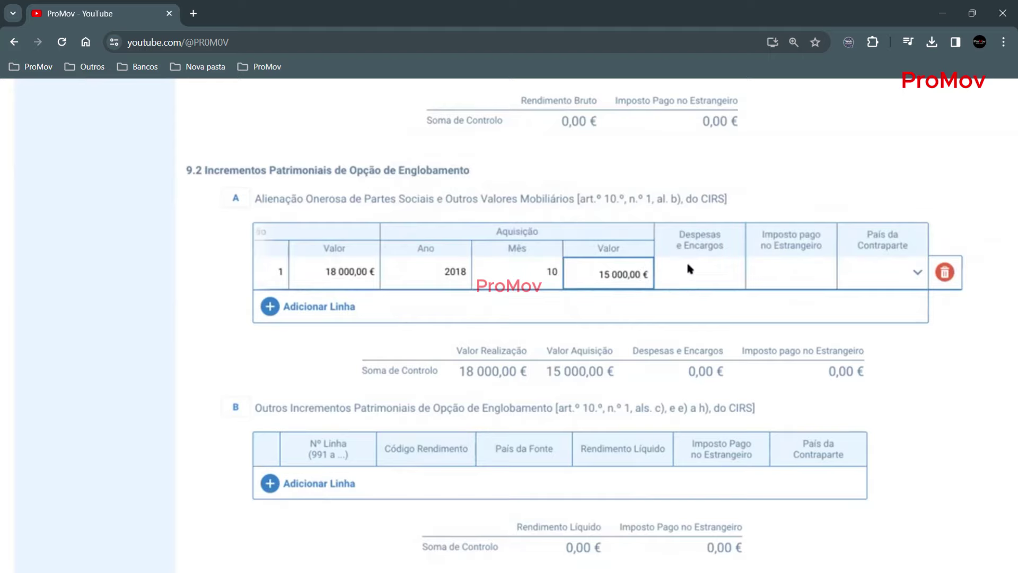
# - Enter 450,00 € foreign tax paid and set the counterparty country to 620 - Portugal
pyautogui.click(790, 268)
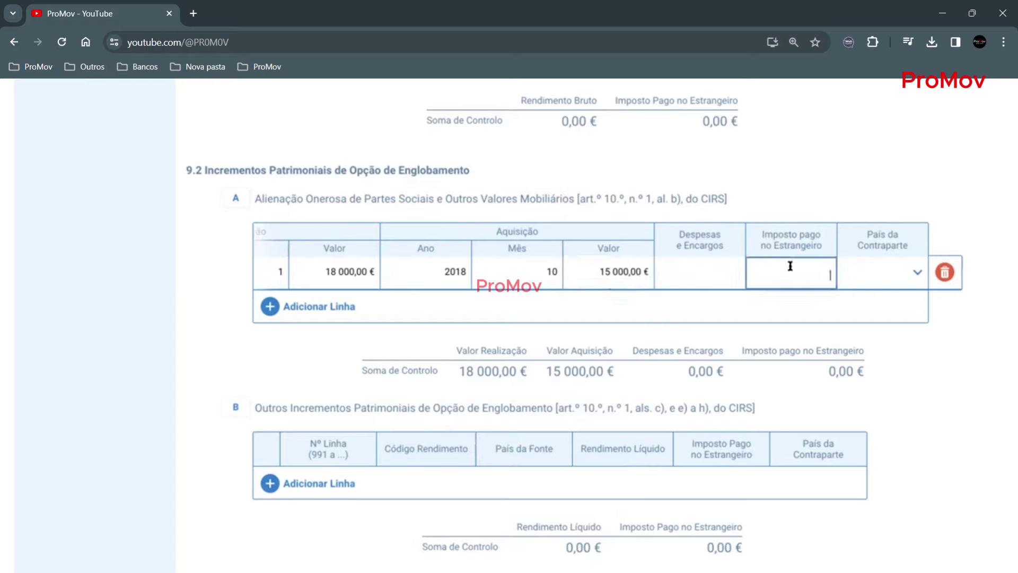
pyautogui.write('4,50')
pyautogui.write('00 €')
pyautogui.click(810, 274)
pyautogui.click(915, 272)
pyautogui.click(915, 272)
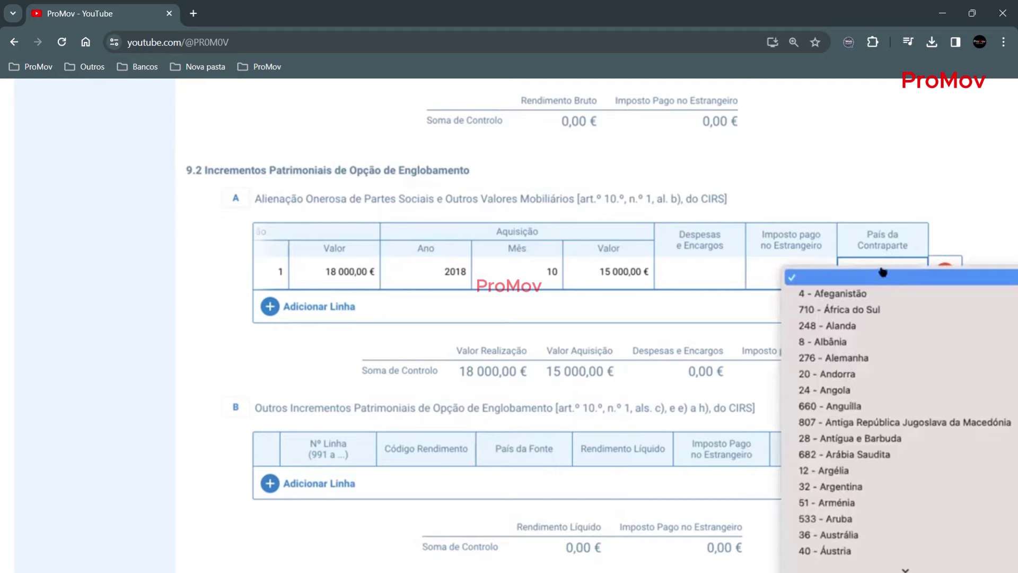
pyautogui.write('894')
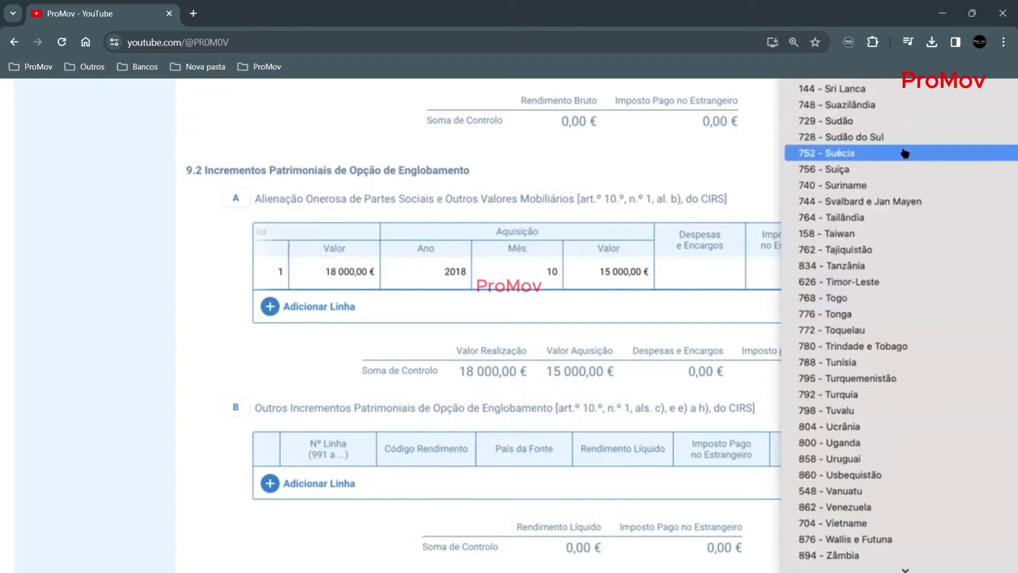
pyautogui.scroll(7, 905, 153)
pyautogui.scroll(10, 905, 154)
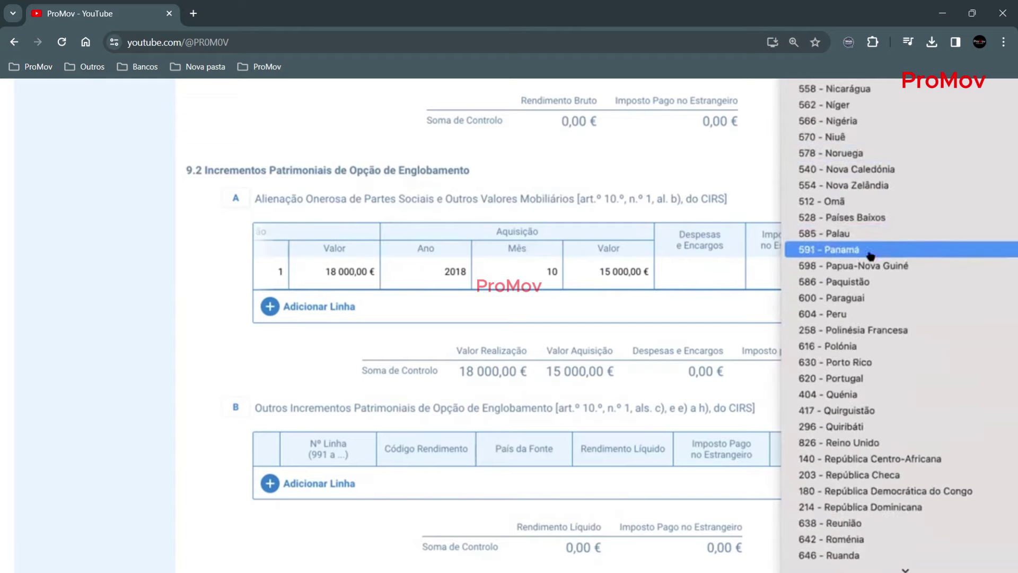
pyautogui.click(853, 378)
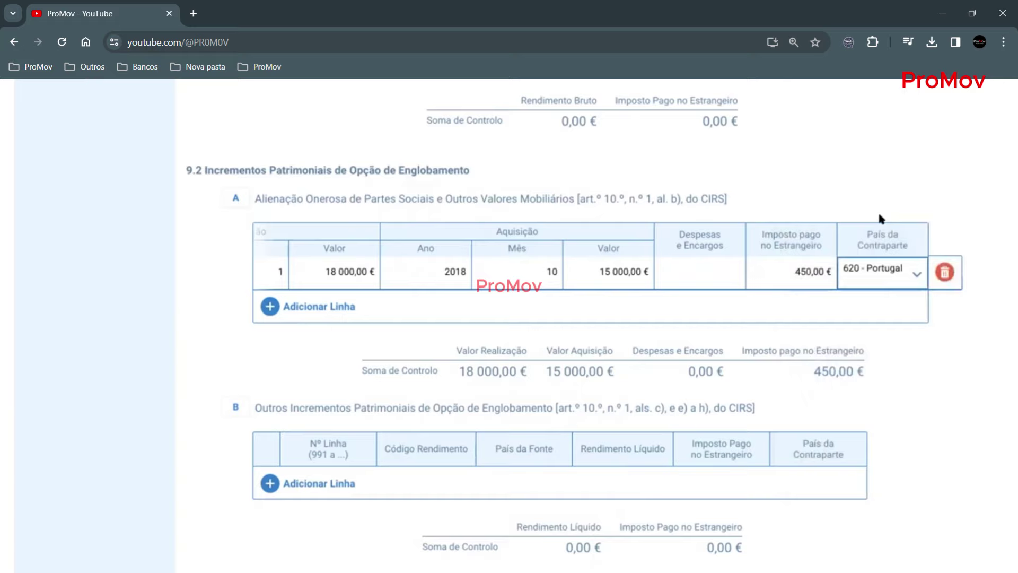
# - Select 02 Não for englobamento of the quadro 9.2 capital gains in part C
pyautogui.click(891, 148)
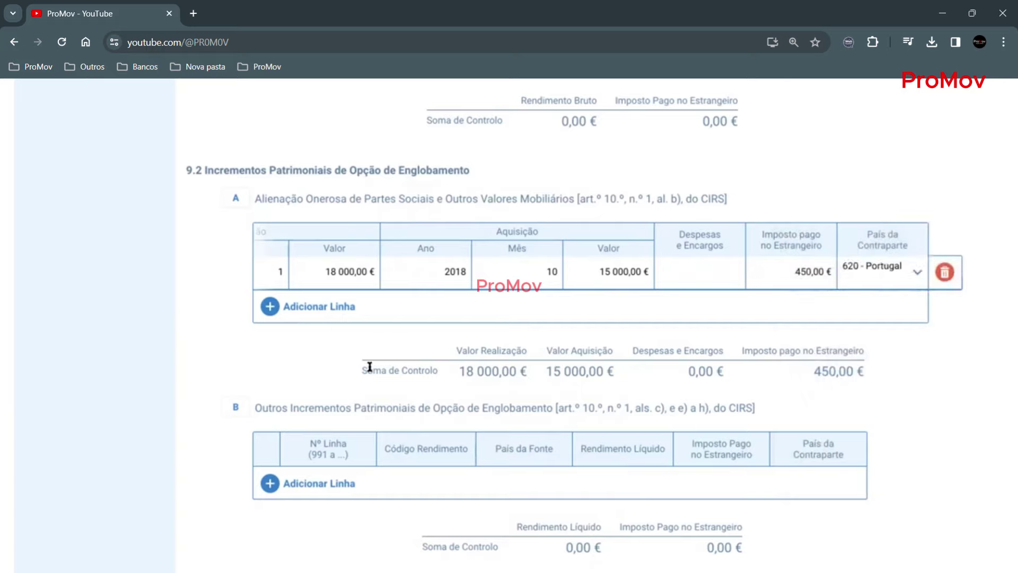
pyautogui.scroll(-2, 370, 366)
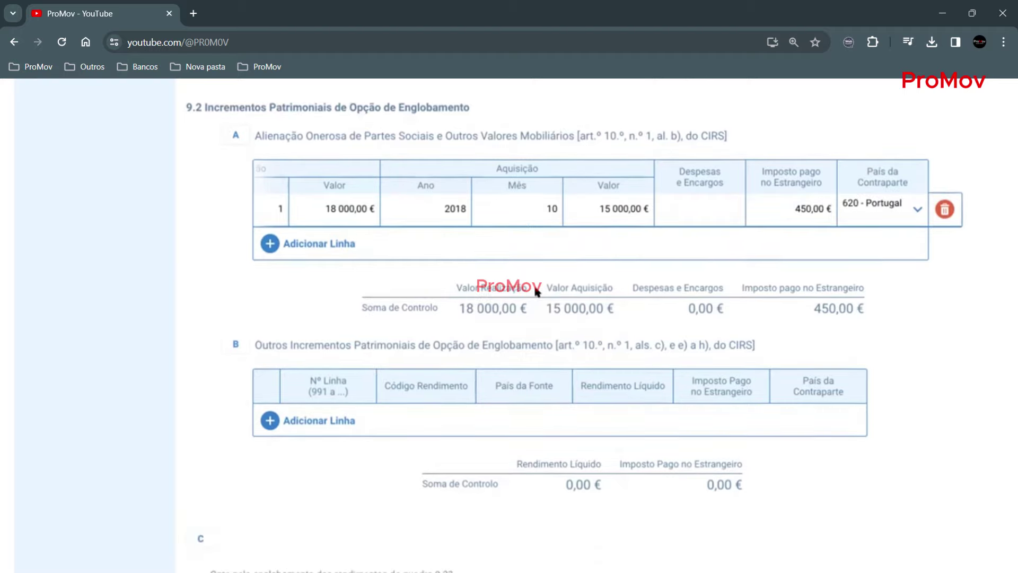
pyautogui.scroll(1, 536, 291)
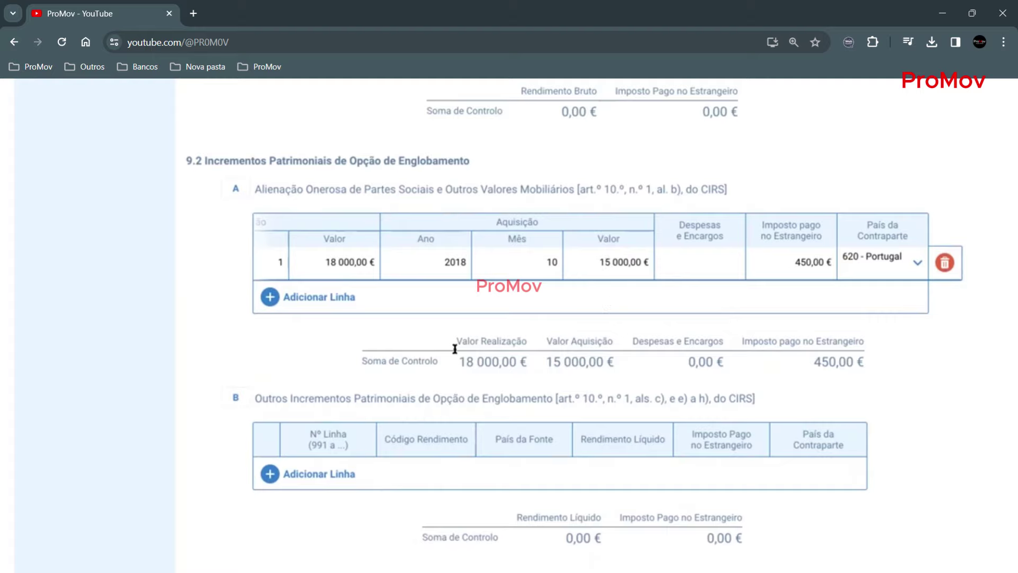
pyautogui.scroll(-3, 487, 395)
pyautogui.scroll(-2, 487, 395)
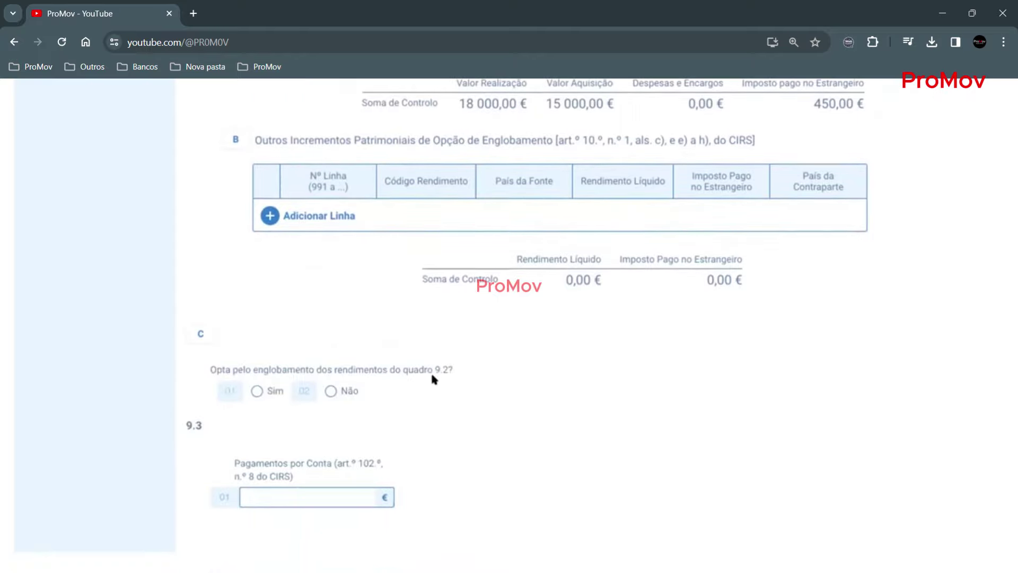
pyautogui.scroll(7, 538, 272)
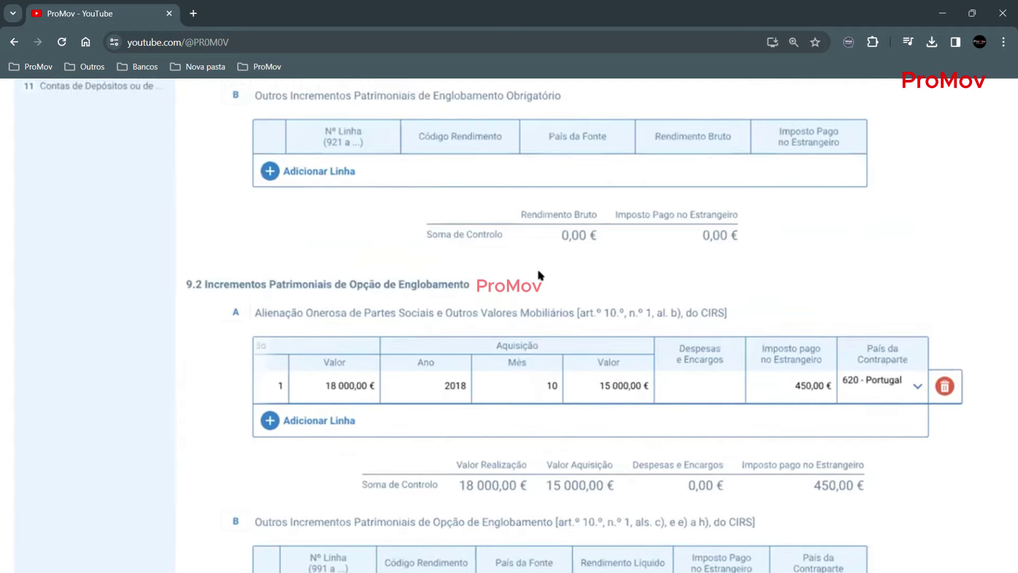
pyautogui.scroll(-6, 538, 273)
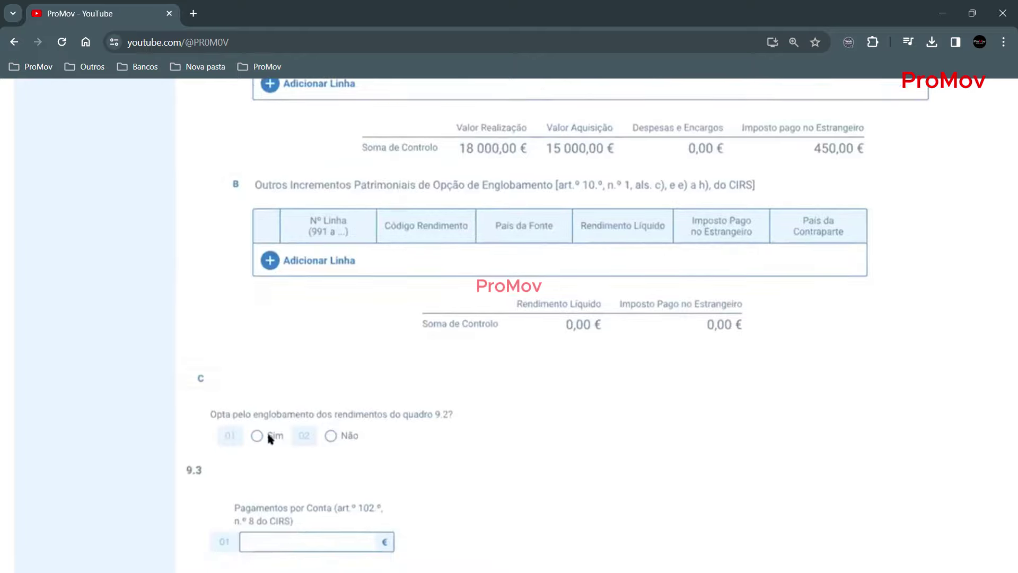
pyautogui.click(331, 436)
pyautogui.click(330, 435)
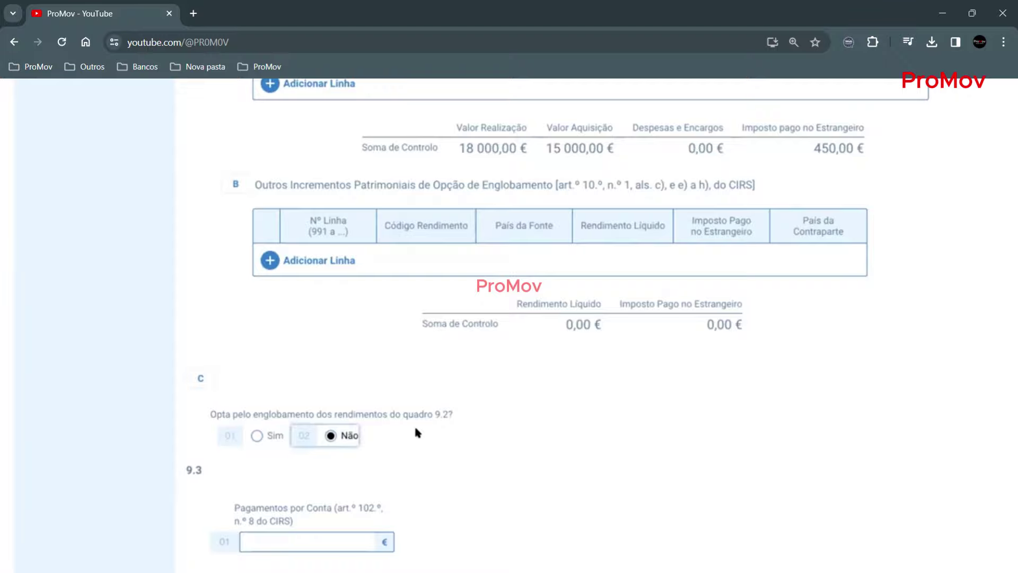